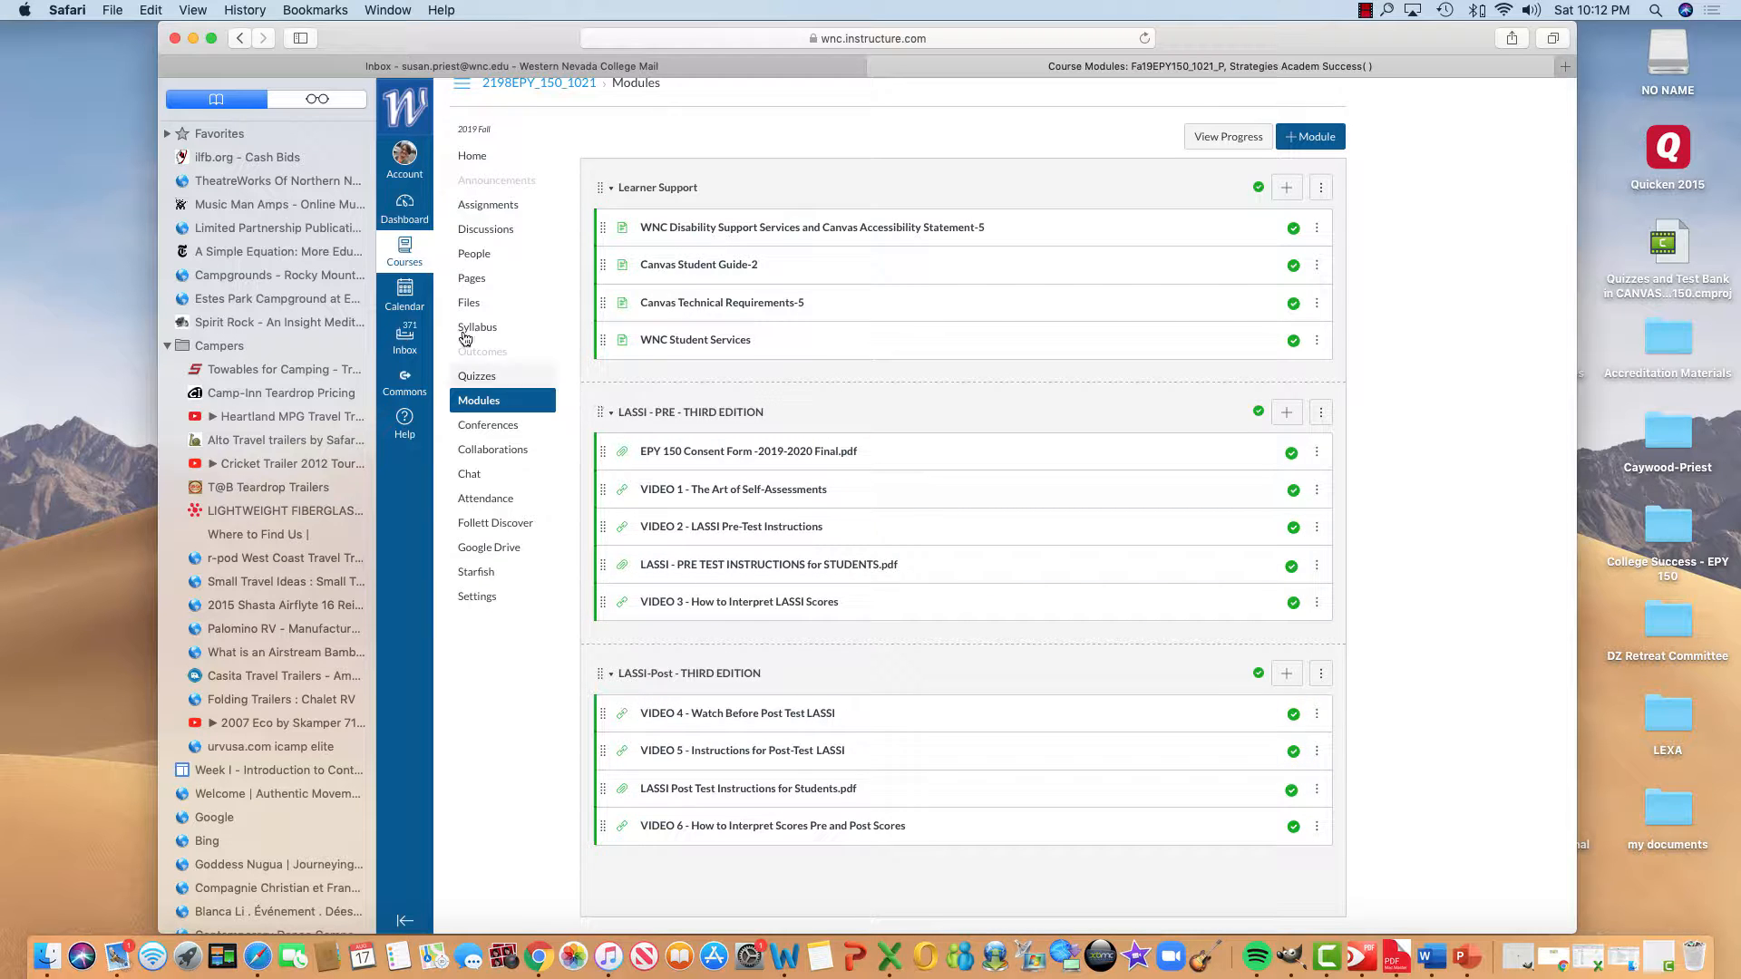
- Open the course's quizzes and delete the Quiz 1 Sample assignment quiz, confirming the deletion
{"action": "left_click", "coordinate": [482, 203]}
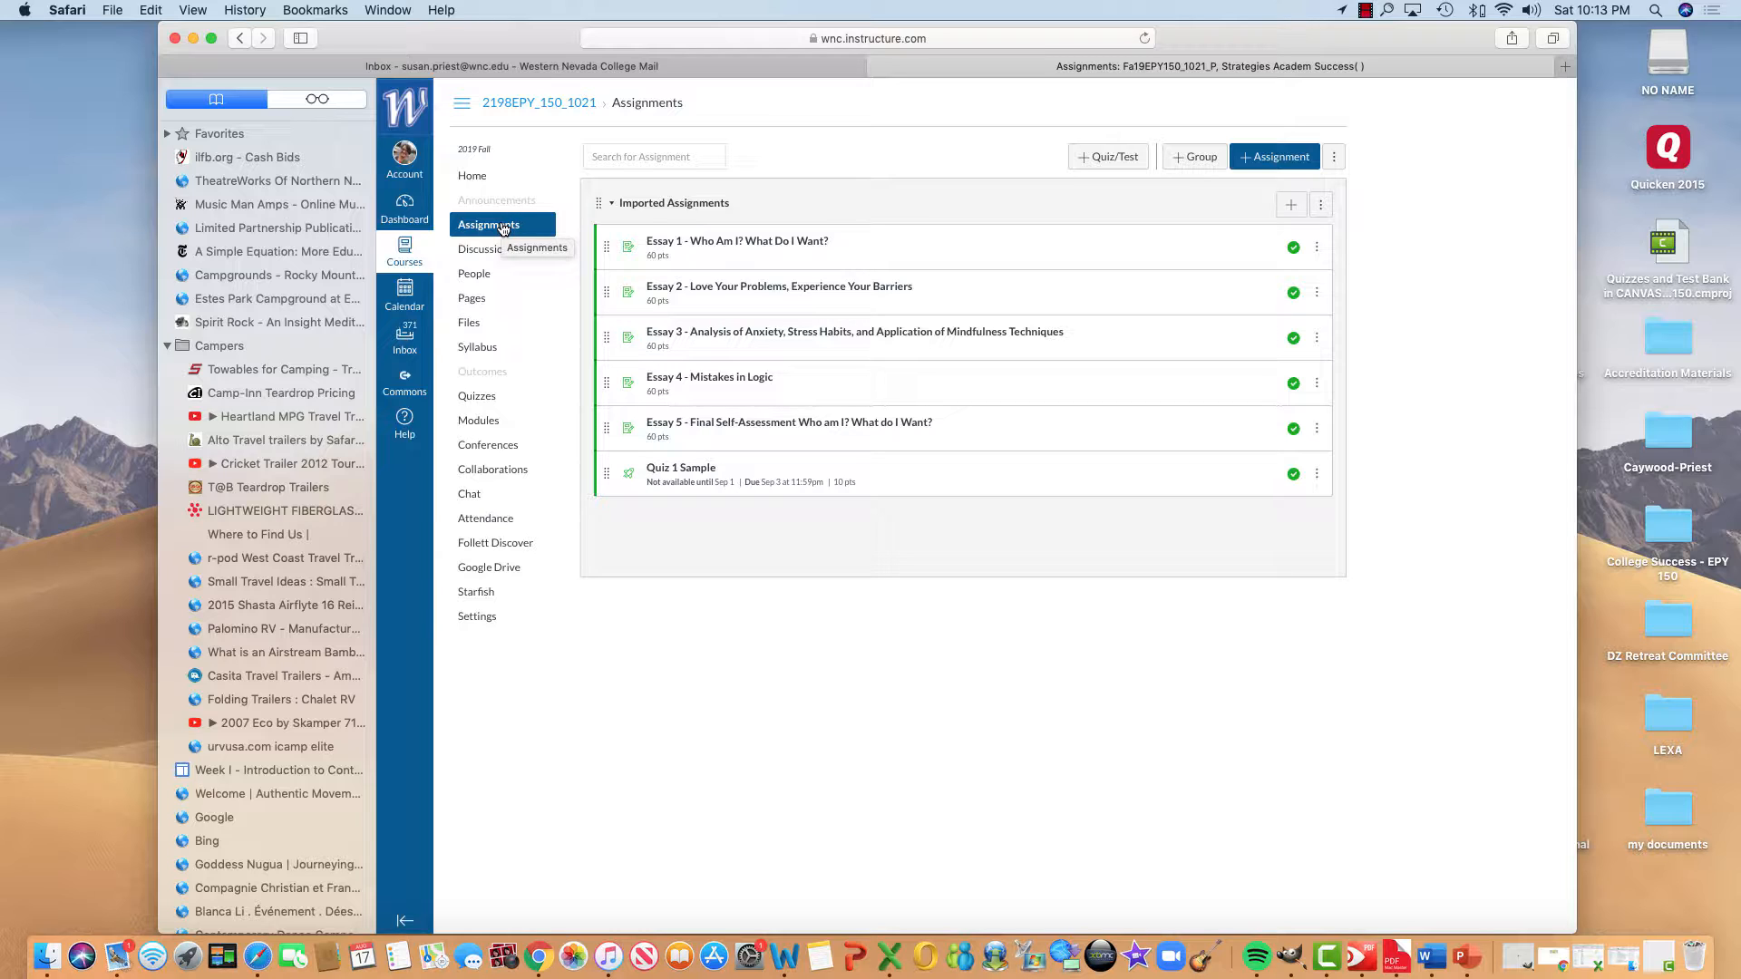
{"action": "left_click", "coordinate": [482, 399]}
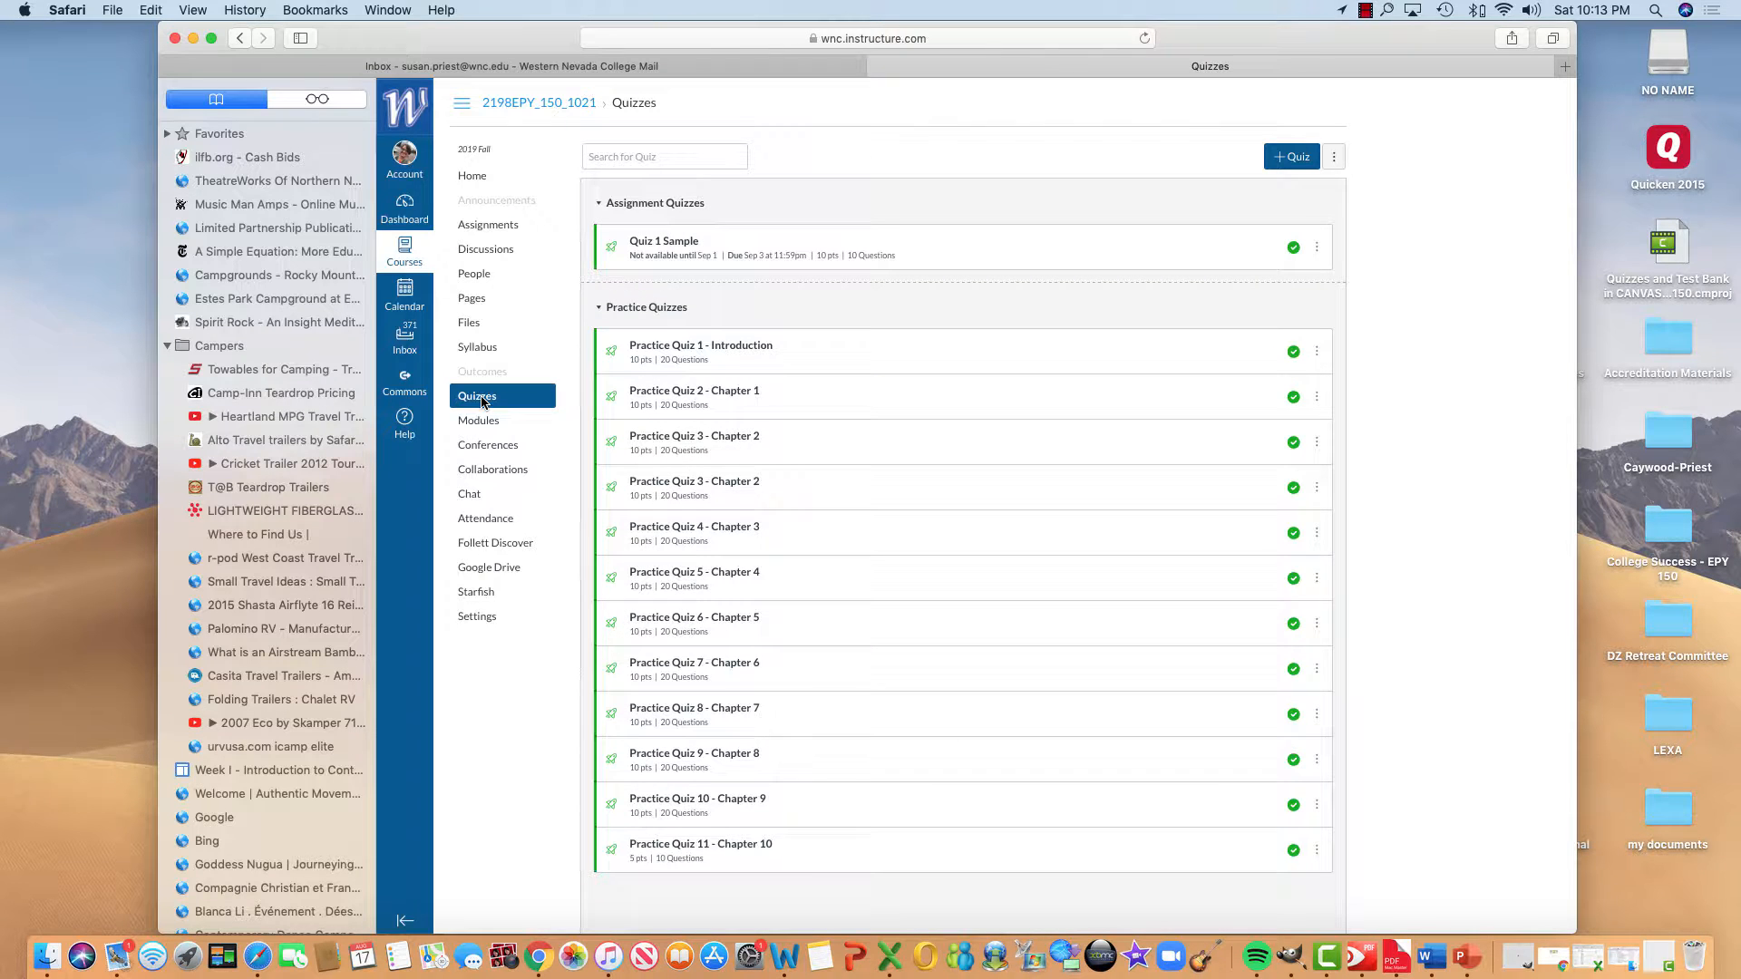
{"action": "left_click", "coordinate": [1317, 251]}
{"action": "left_click", "coordinate": [1295, 309]}
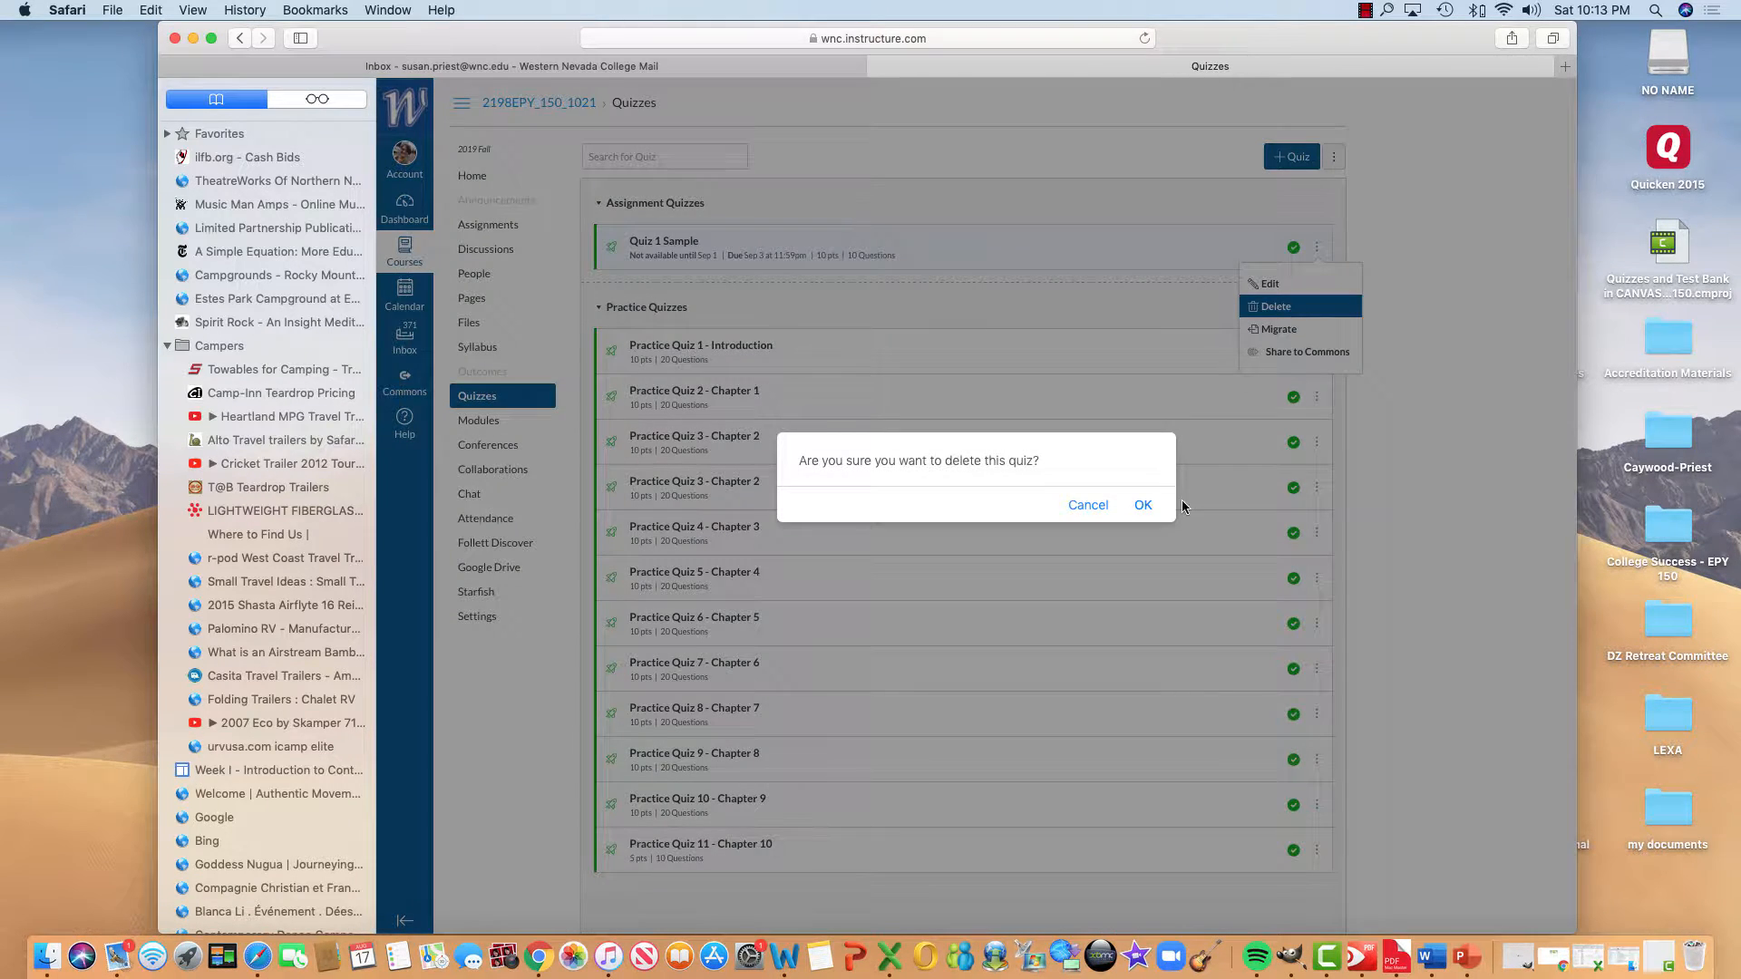
{"action": "left_click", "coordinate": [1142, 508]}
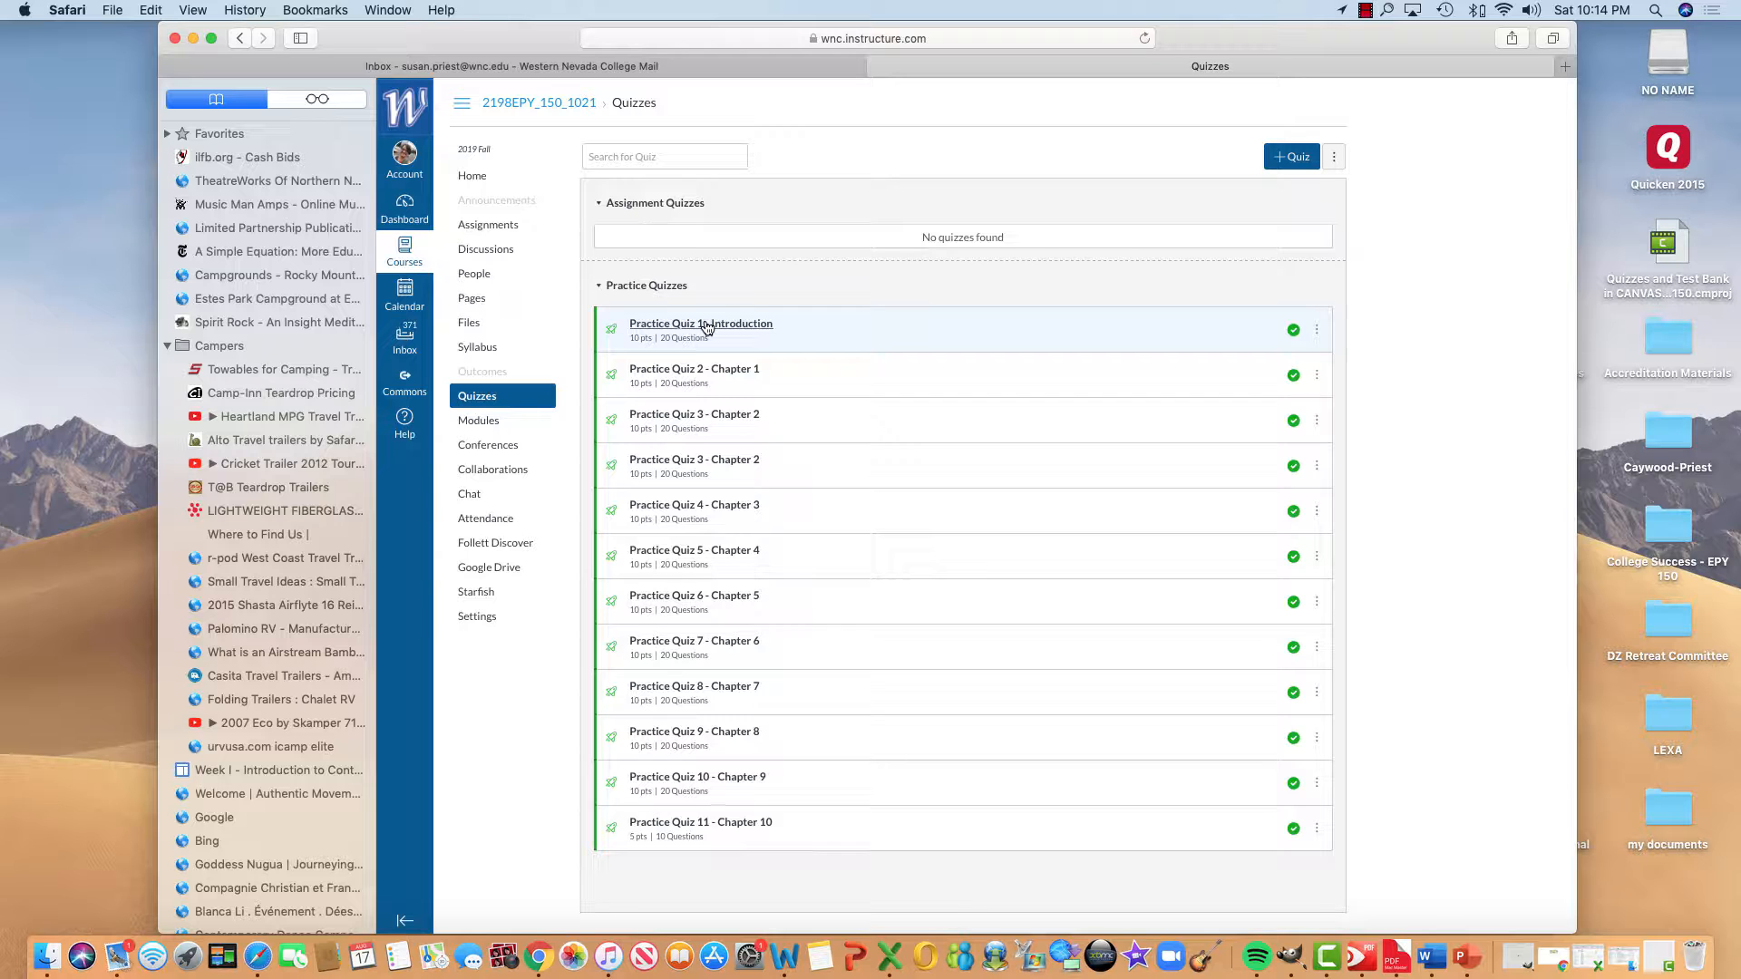
- Unpublish Practice Quiz 1 - Introduction and publish it again
{"action": "left_click", "coordinate": [1293, 330]}
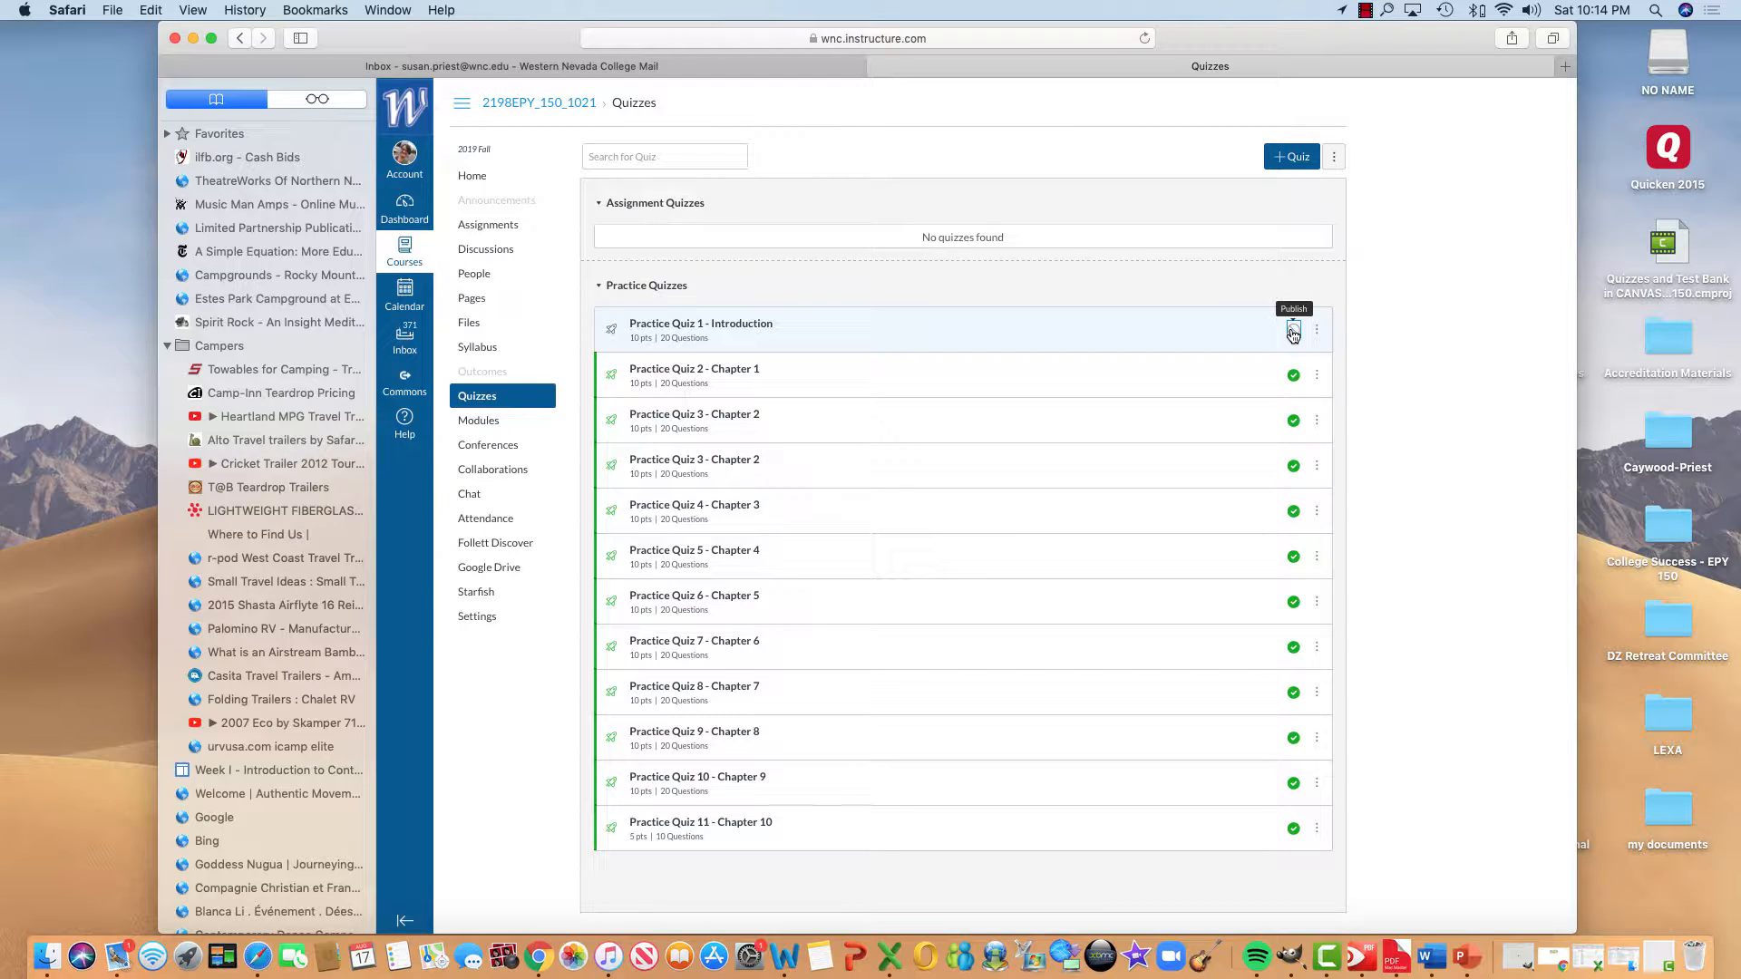
{"action": "left_click", "coordinate": [1292, 334]}
- Open the course question banks and look through the whole list, from the chapter multiple-choice banks to the exam and short-answer banks
{"action": "left_click", "coordinate": [1335, 160]}
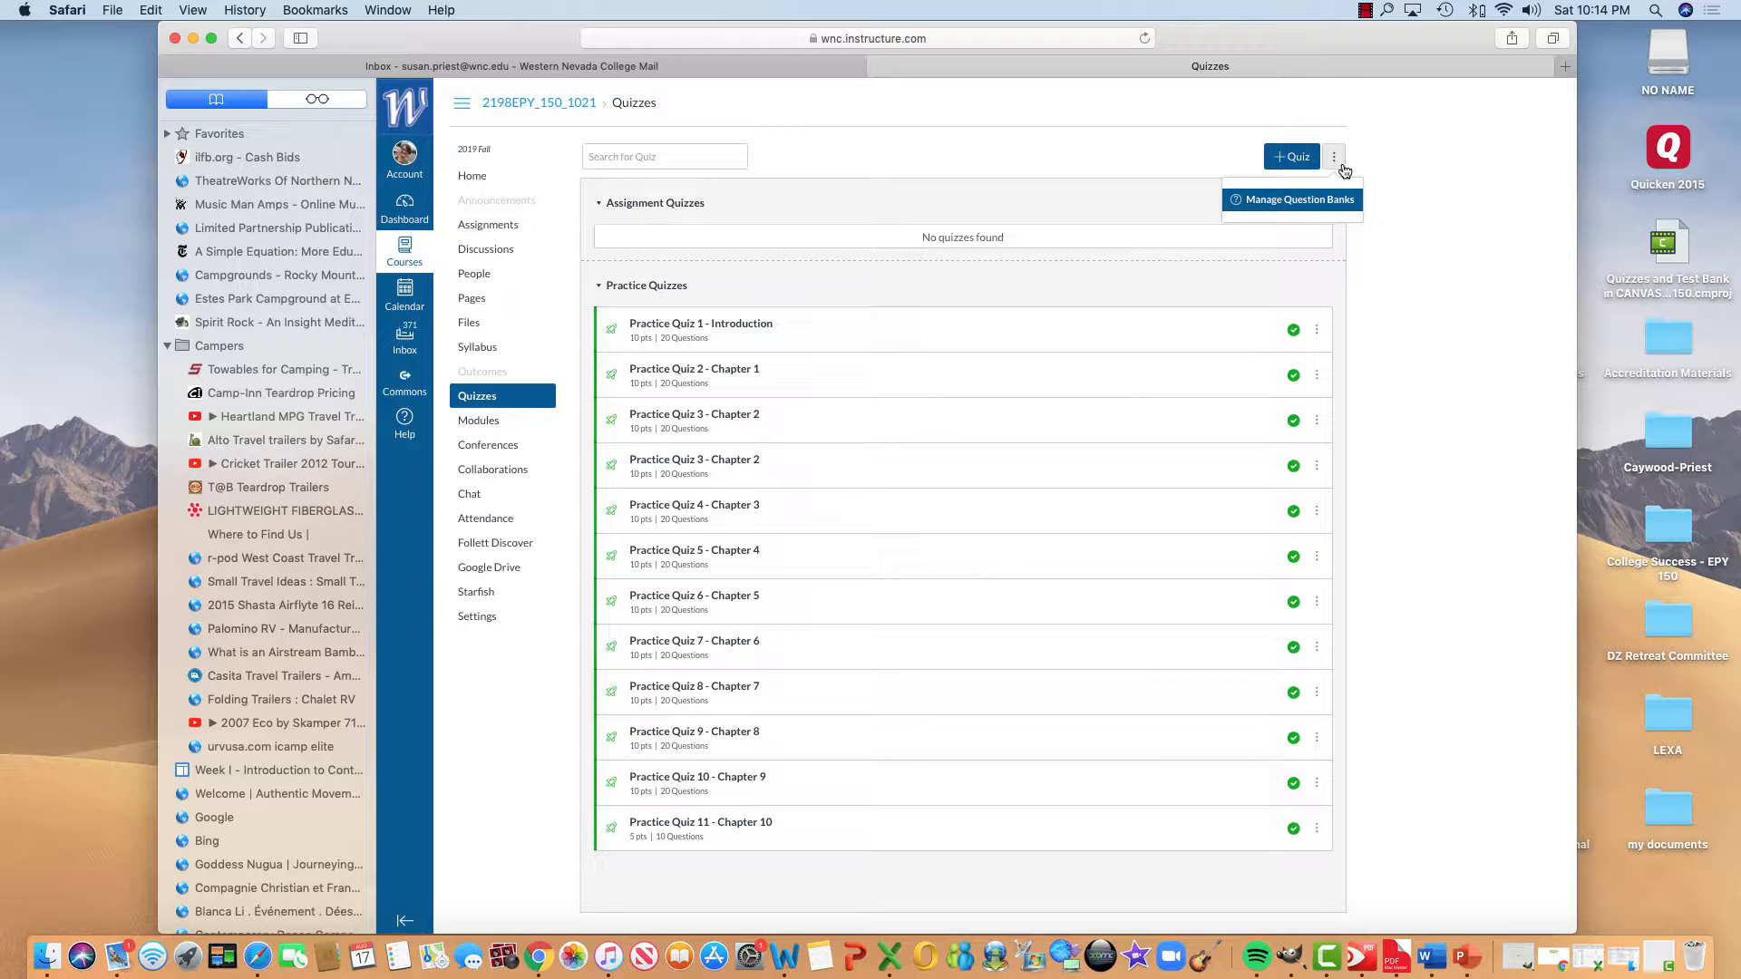
{"action": "left_click", "coordinate": [1289, 202]}
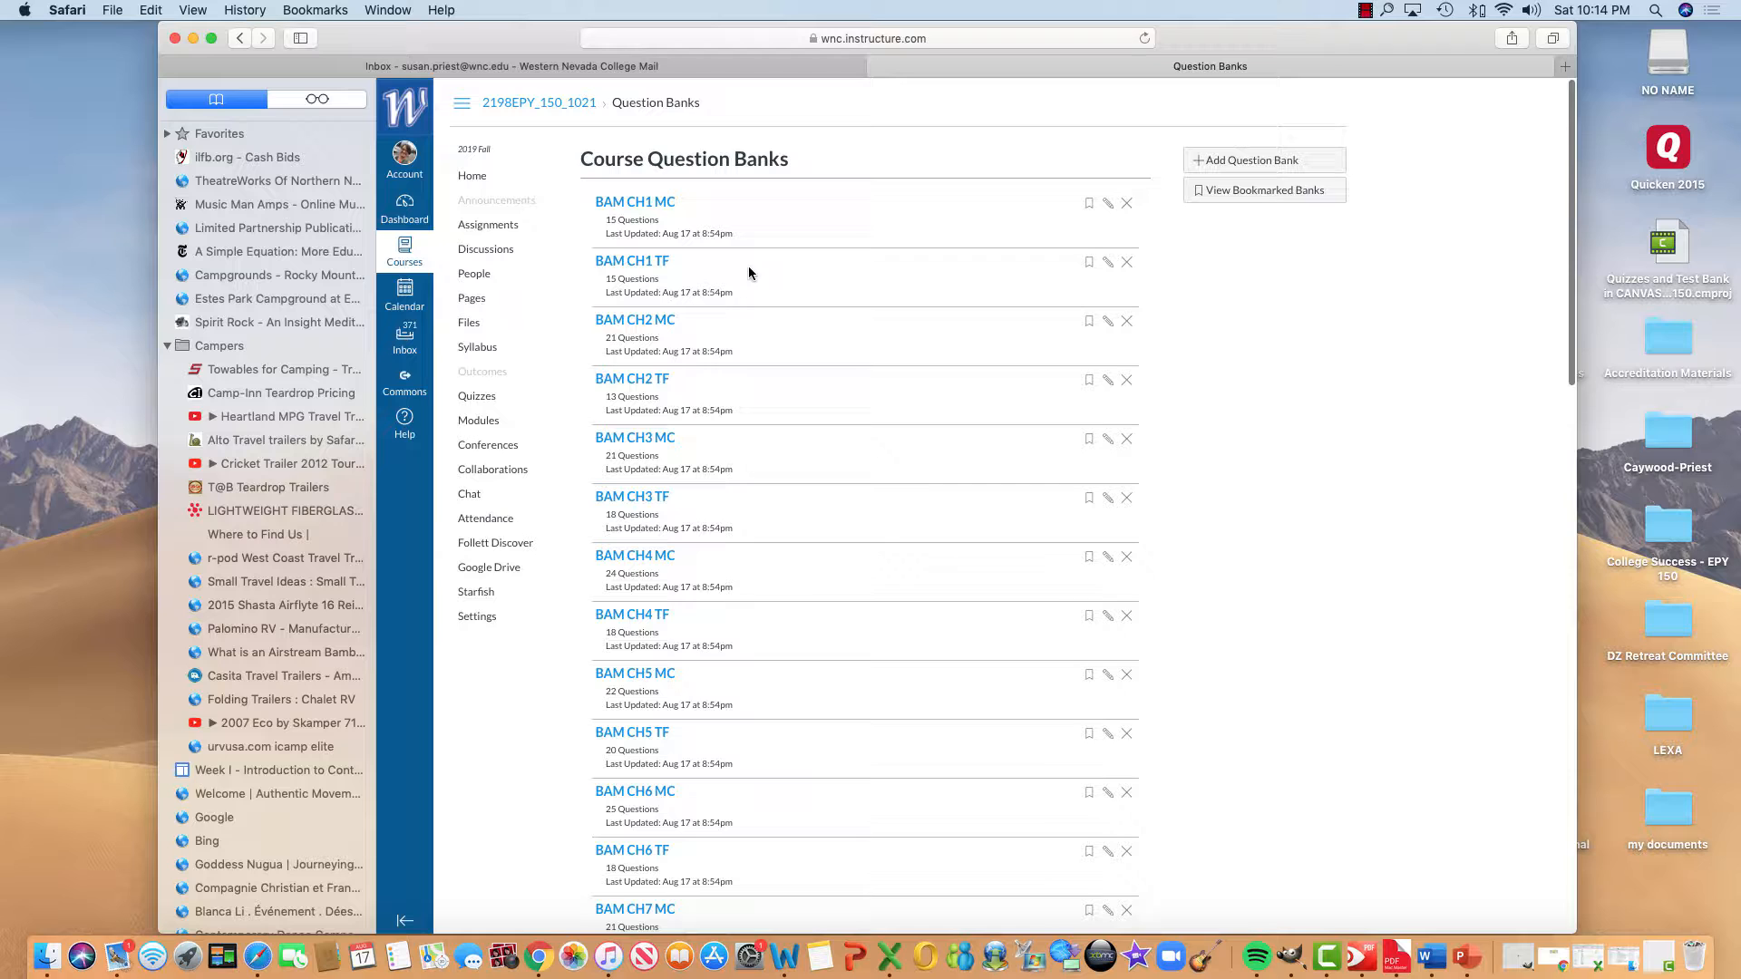
{"action": "scroll", "coordinate": [748, 268], "scroll_direction": "down", "scroll_amount": 3}
{"action": "scroll", "coordinate": [748, 267], "scroll_direction": "up", "scroll_amount": 3}
{"action": "scroll", "coordinate": [694, 283], "scroll_direction": "down", "scroll_amount": 2}
{"action": "scroll", "coordinate": [689, 282], "scroll_direction": "down", "scroll_amount": 1}
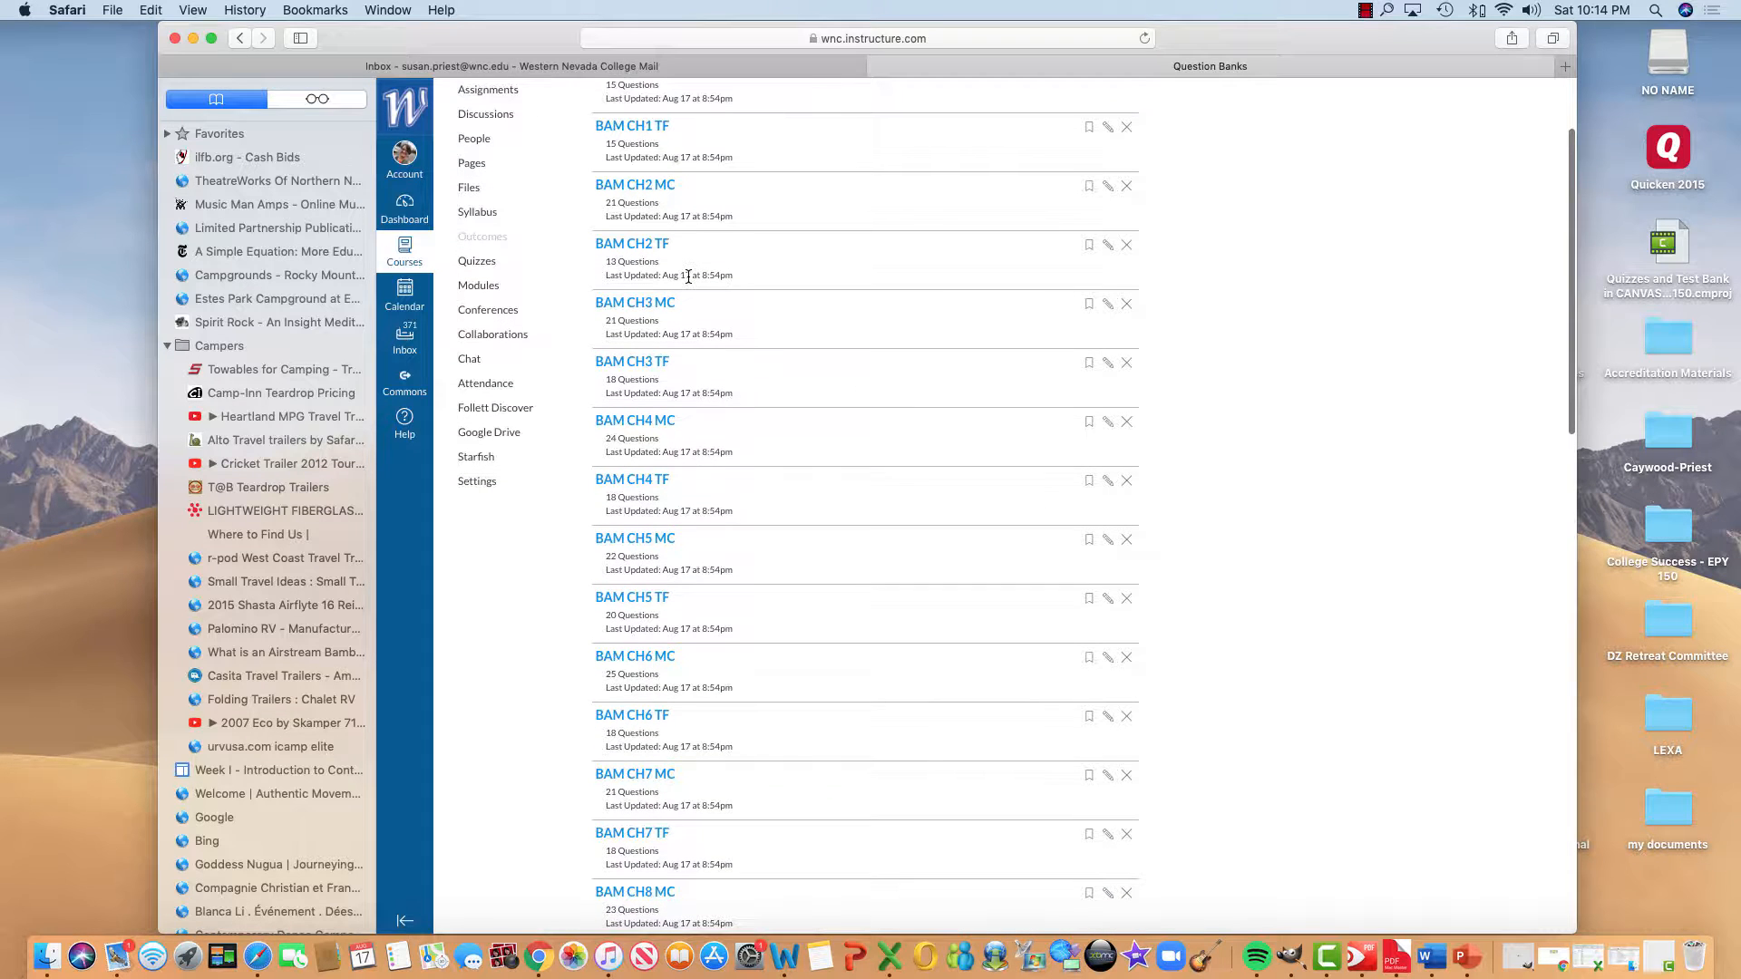
{"action": "scroll", "coordinate": [689, 277], "scroll_direction": "up", "scroll_amount": 5}
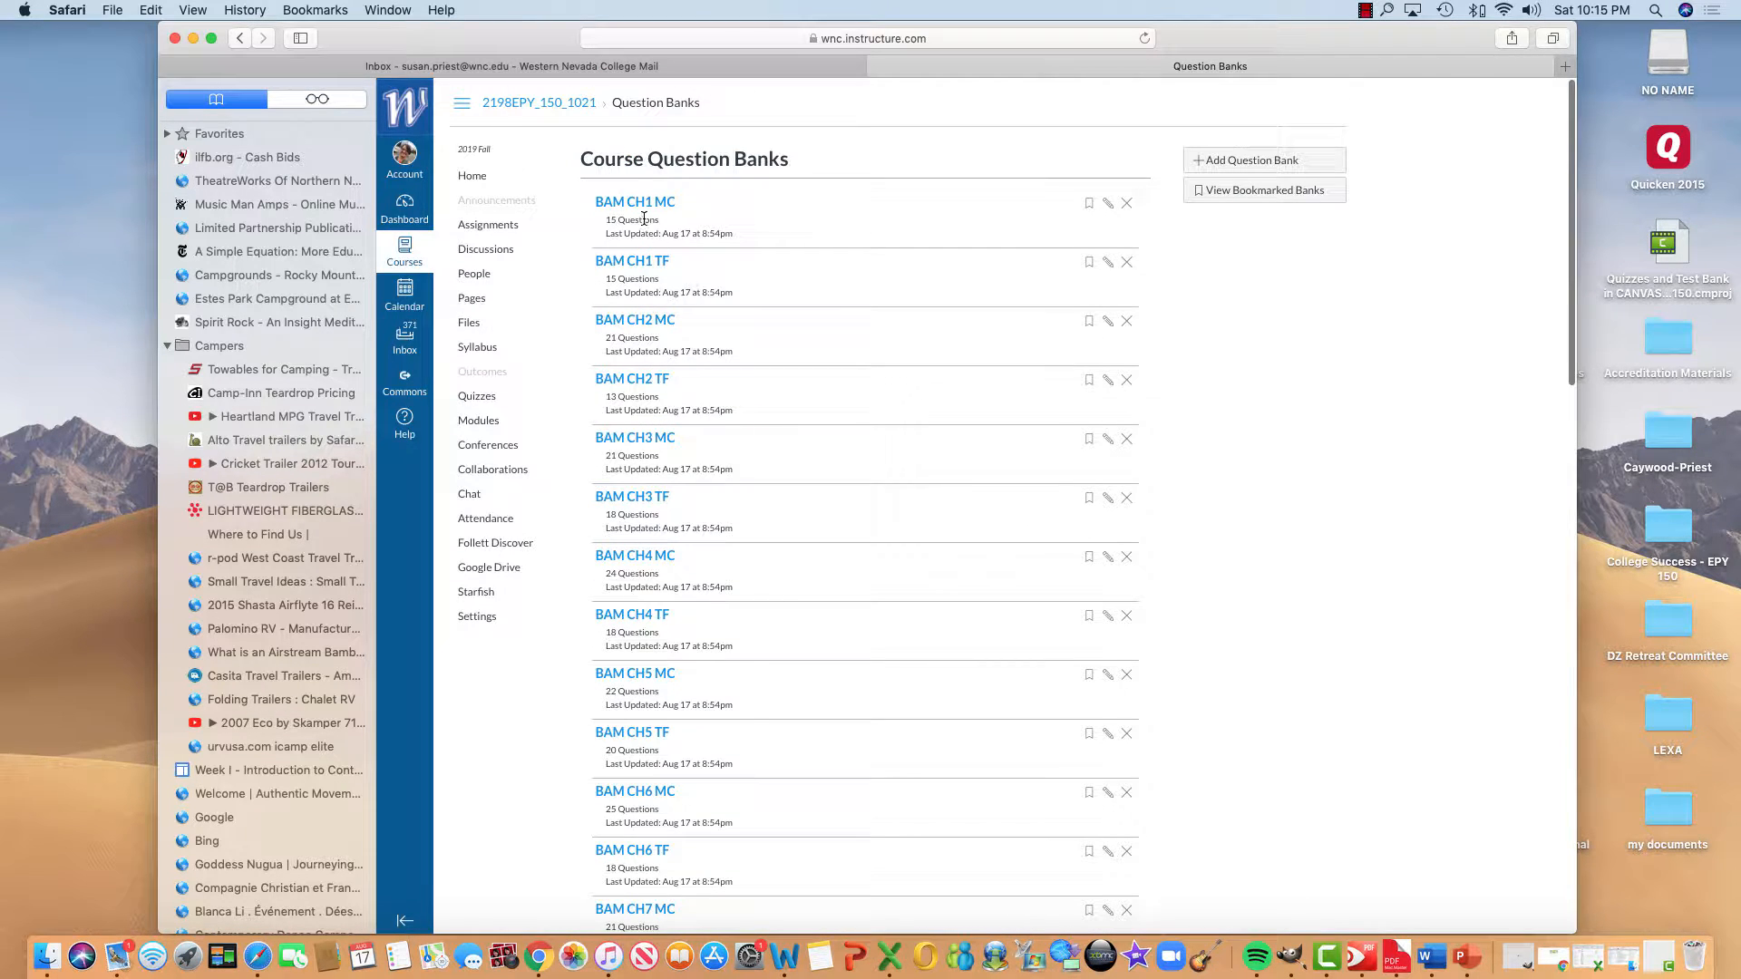
{"action": "scroll", "coordinate": [807, 579], "scroll_direction": "down", "scroll_amount": 10}
{"action": "scroll", "coordinate": [807, 579], "scroll_direction": "down", "scroll_amount": 8}
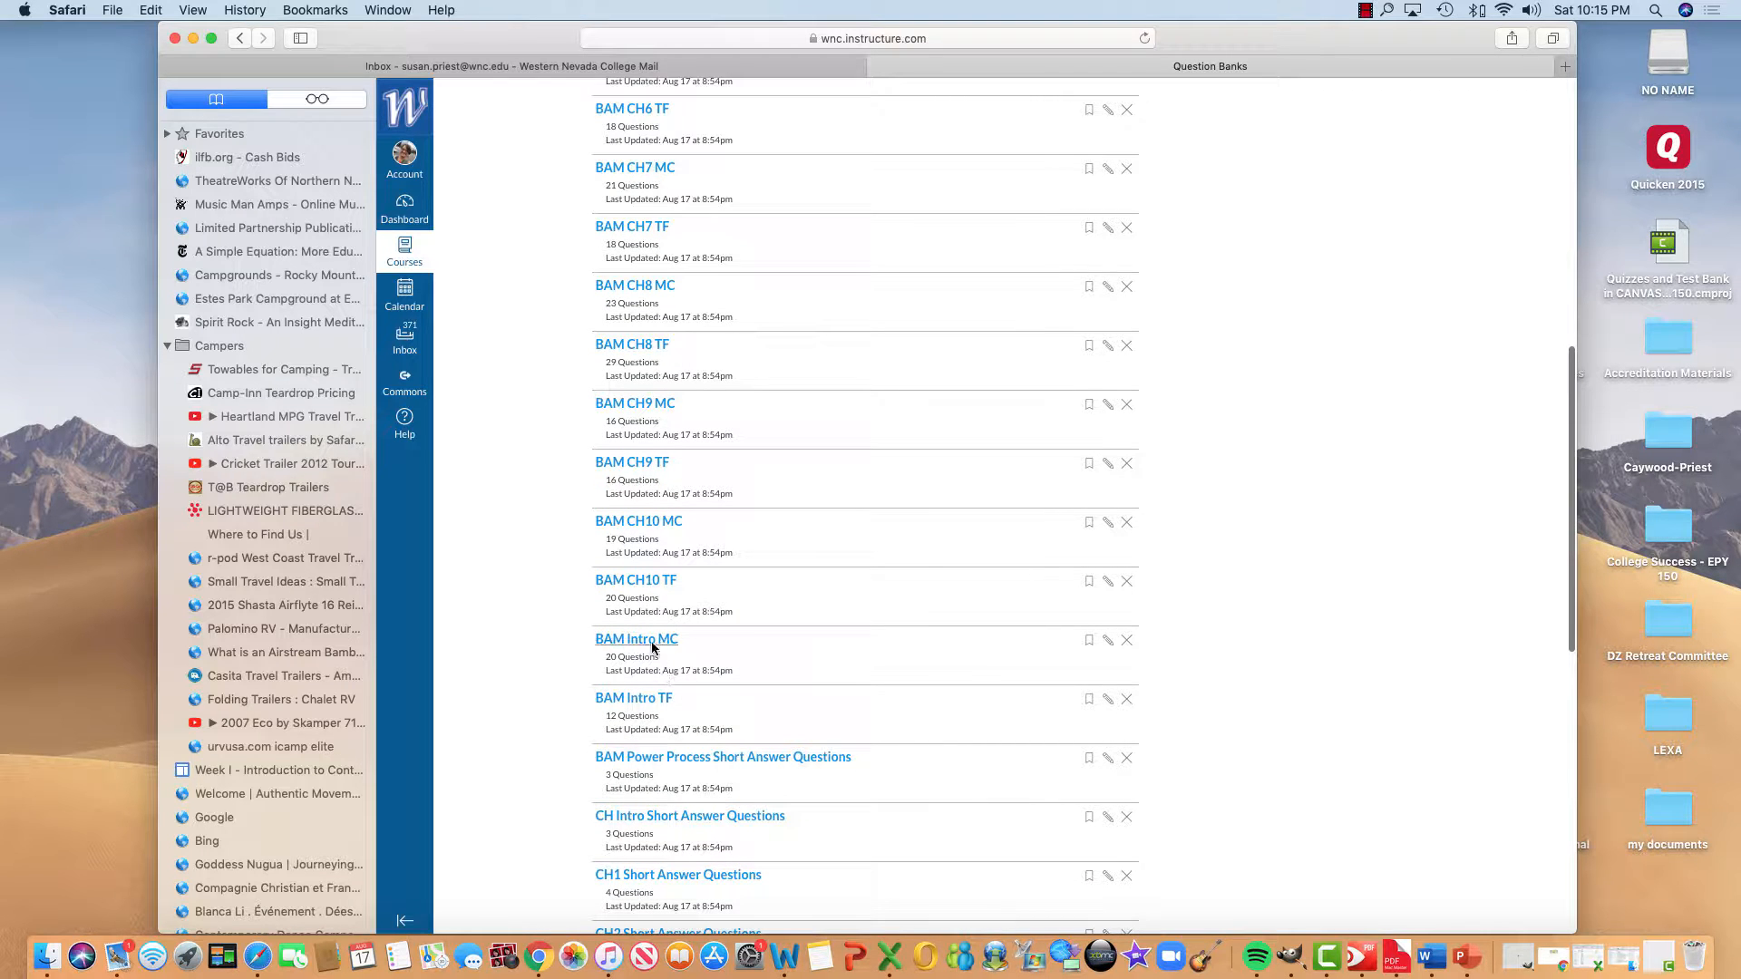
{"action": "scroll", "coordinate": [843, 711], "scroll_direction": "down", "scroll_amount": 3}
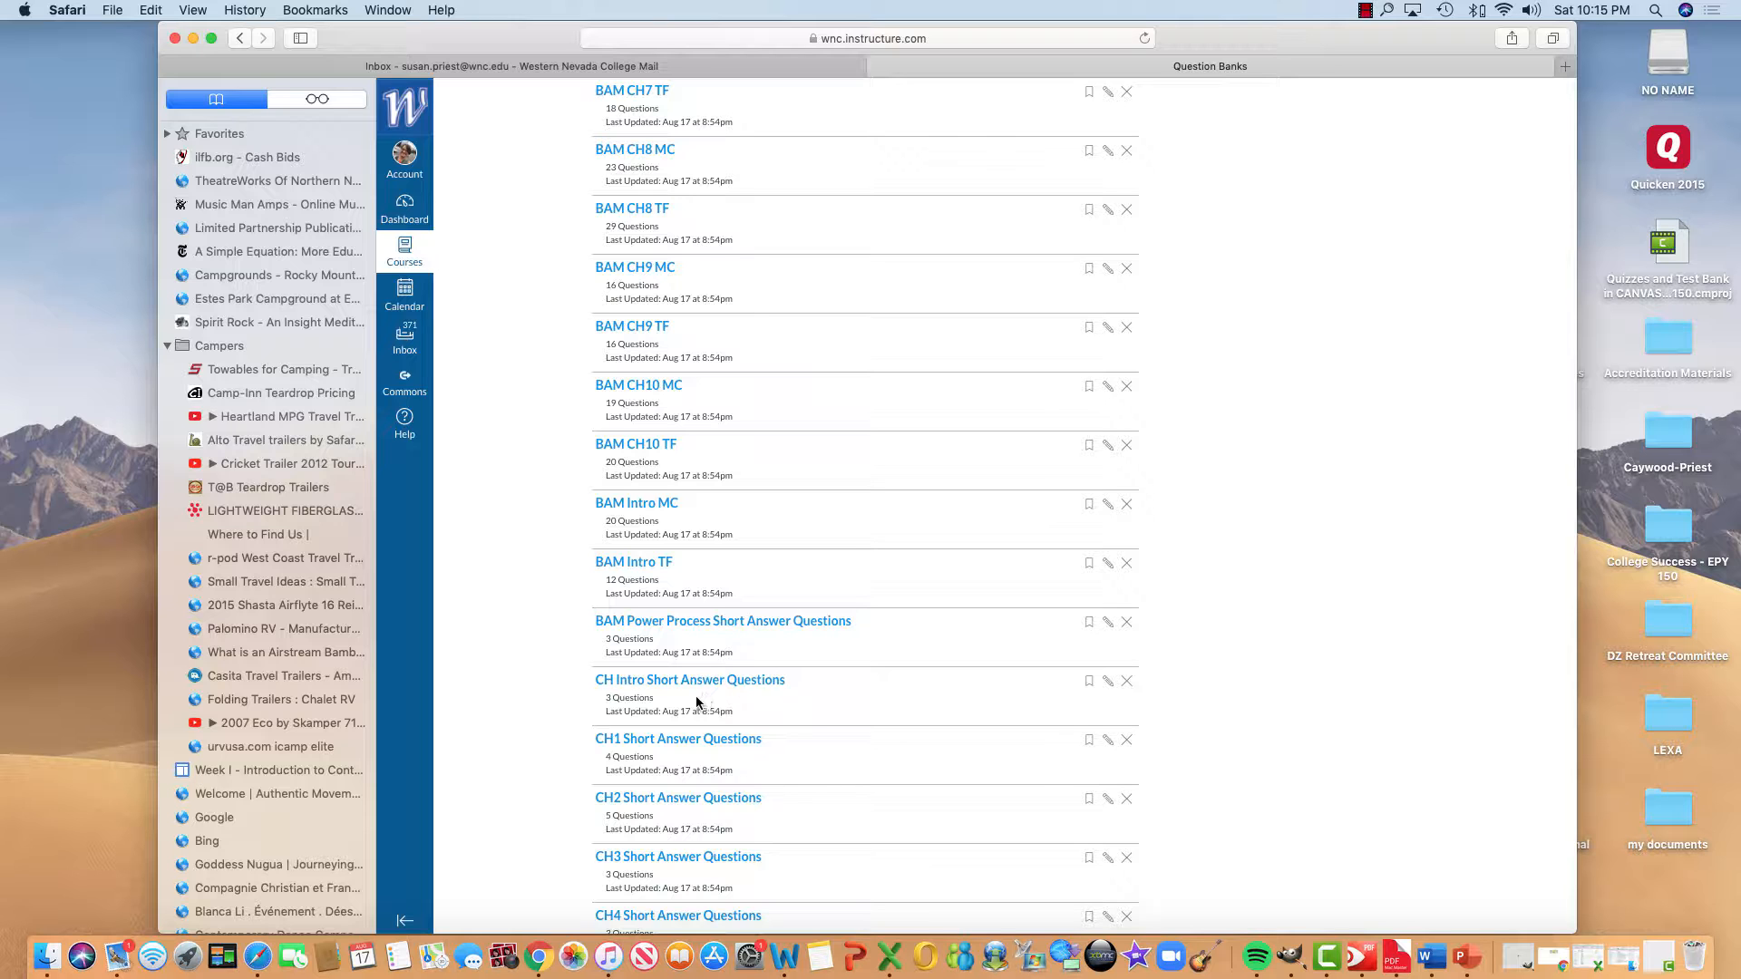
{"action": "scroll", "coordinate": [535, 680], "scroll_direction": "down", "scroll_amount": 3}
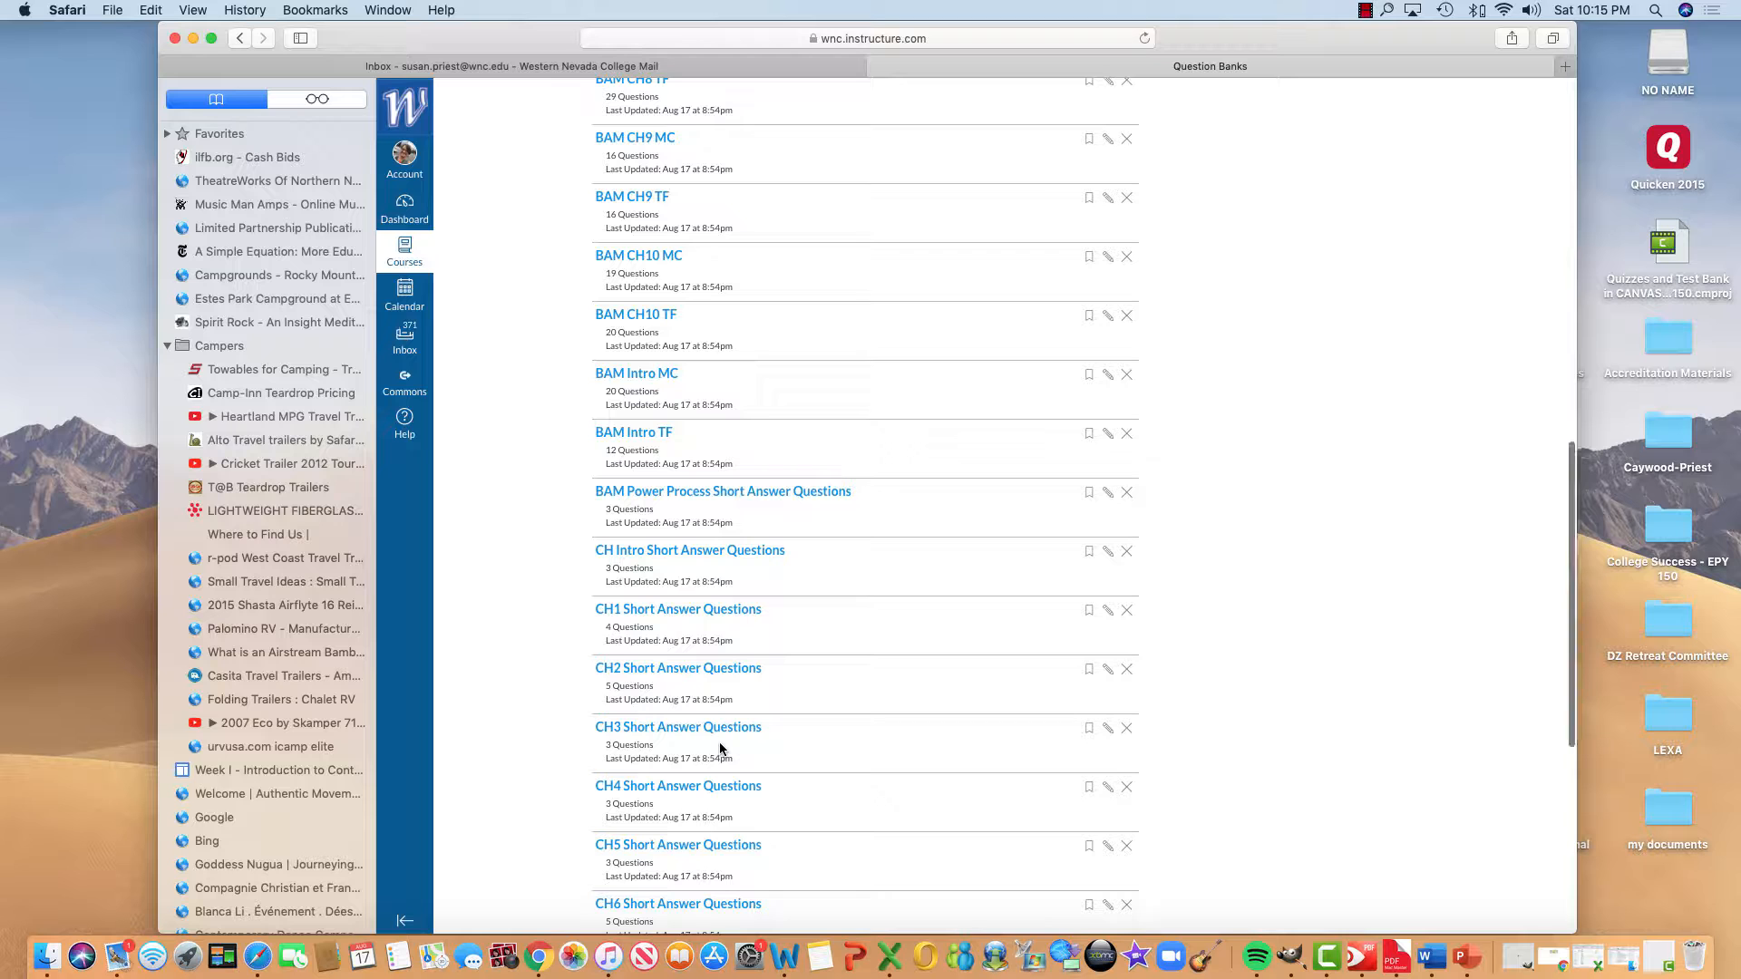
{"action": "scroll", "coordinate": [722, 748], "scroll_direction": "down", "scroll_amount": 3}
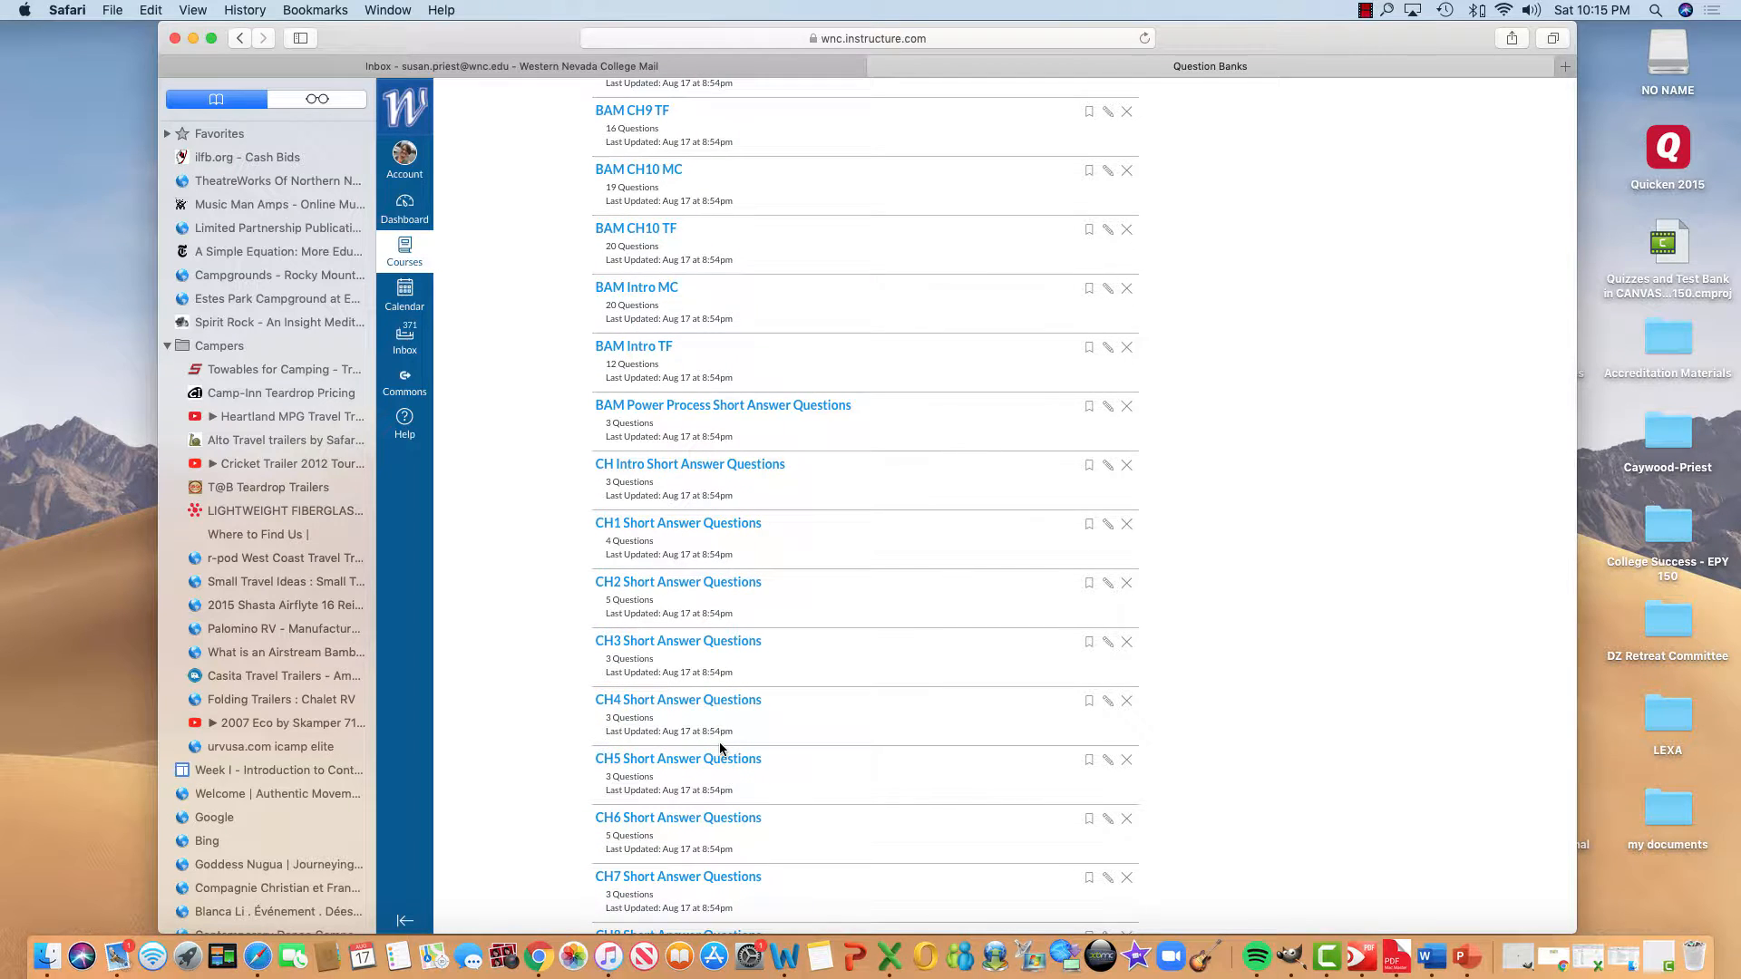
{"action": "scroll", "coordinate": [720, 745], "scroll_direction": "down", "scroll_amount": 10}
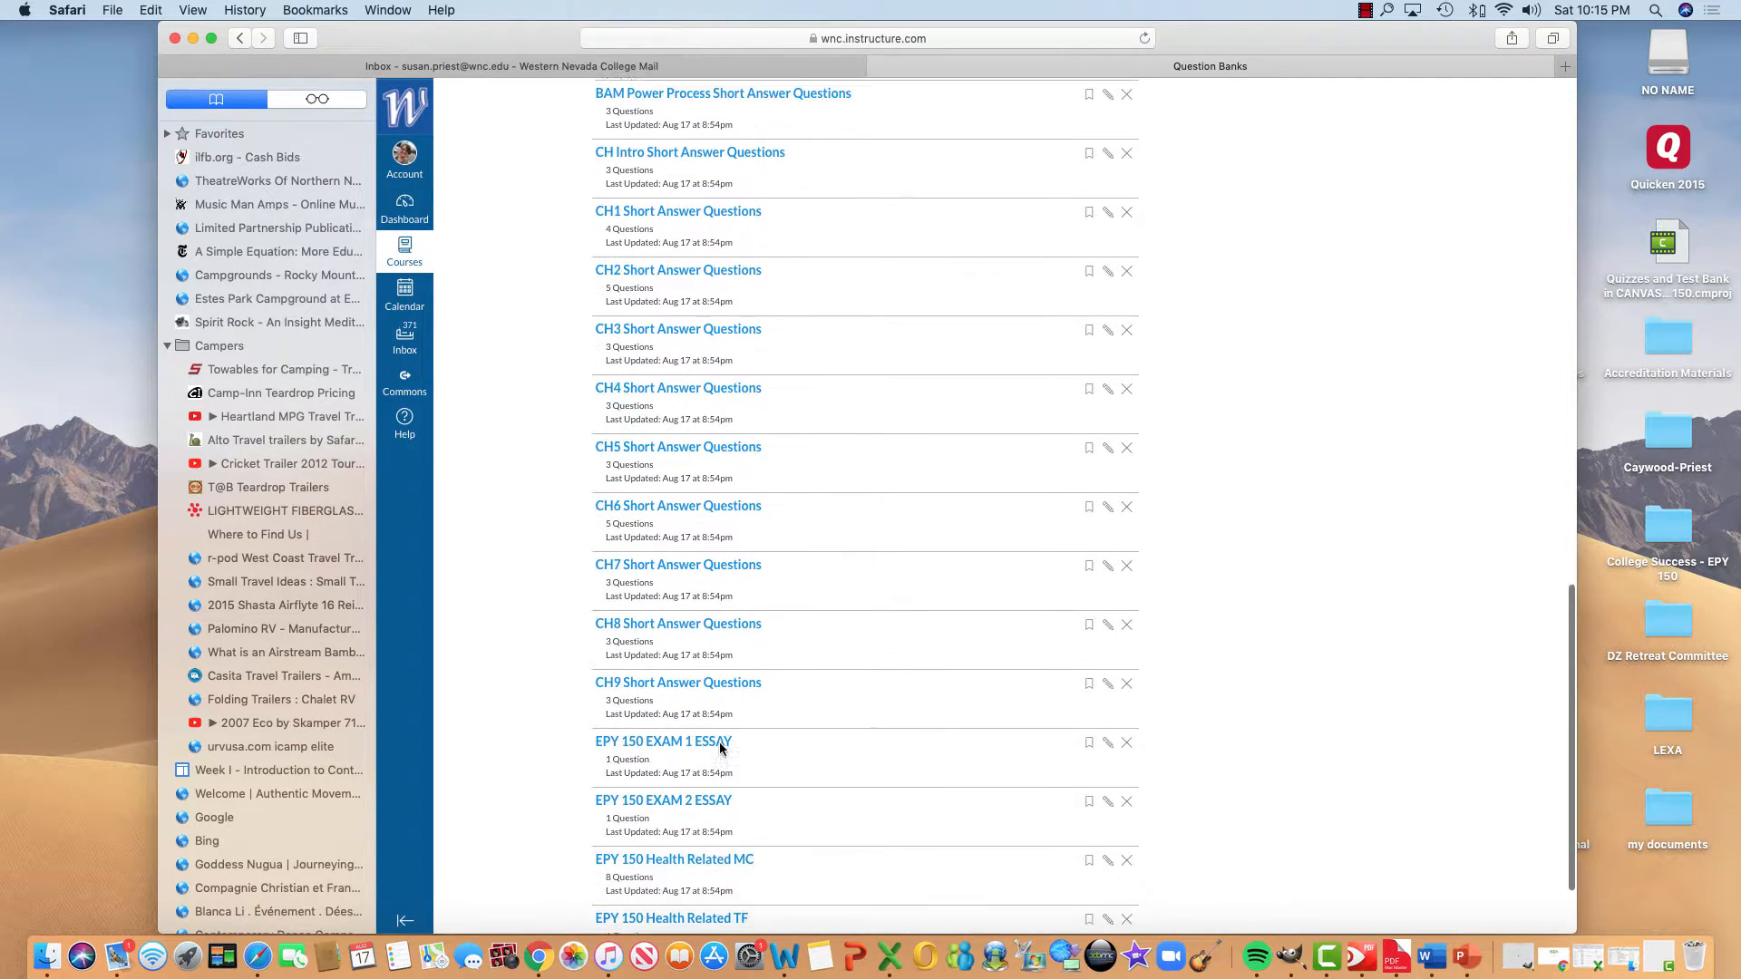
{"action": "scroll", "coordinate": [721, 746], "scroll_direction": "down", "scroll_amount": 1}
{"action": "scroll", "coordinate": [721, 748], "scroll_direction": "down", "scroll_amount": 4}
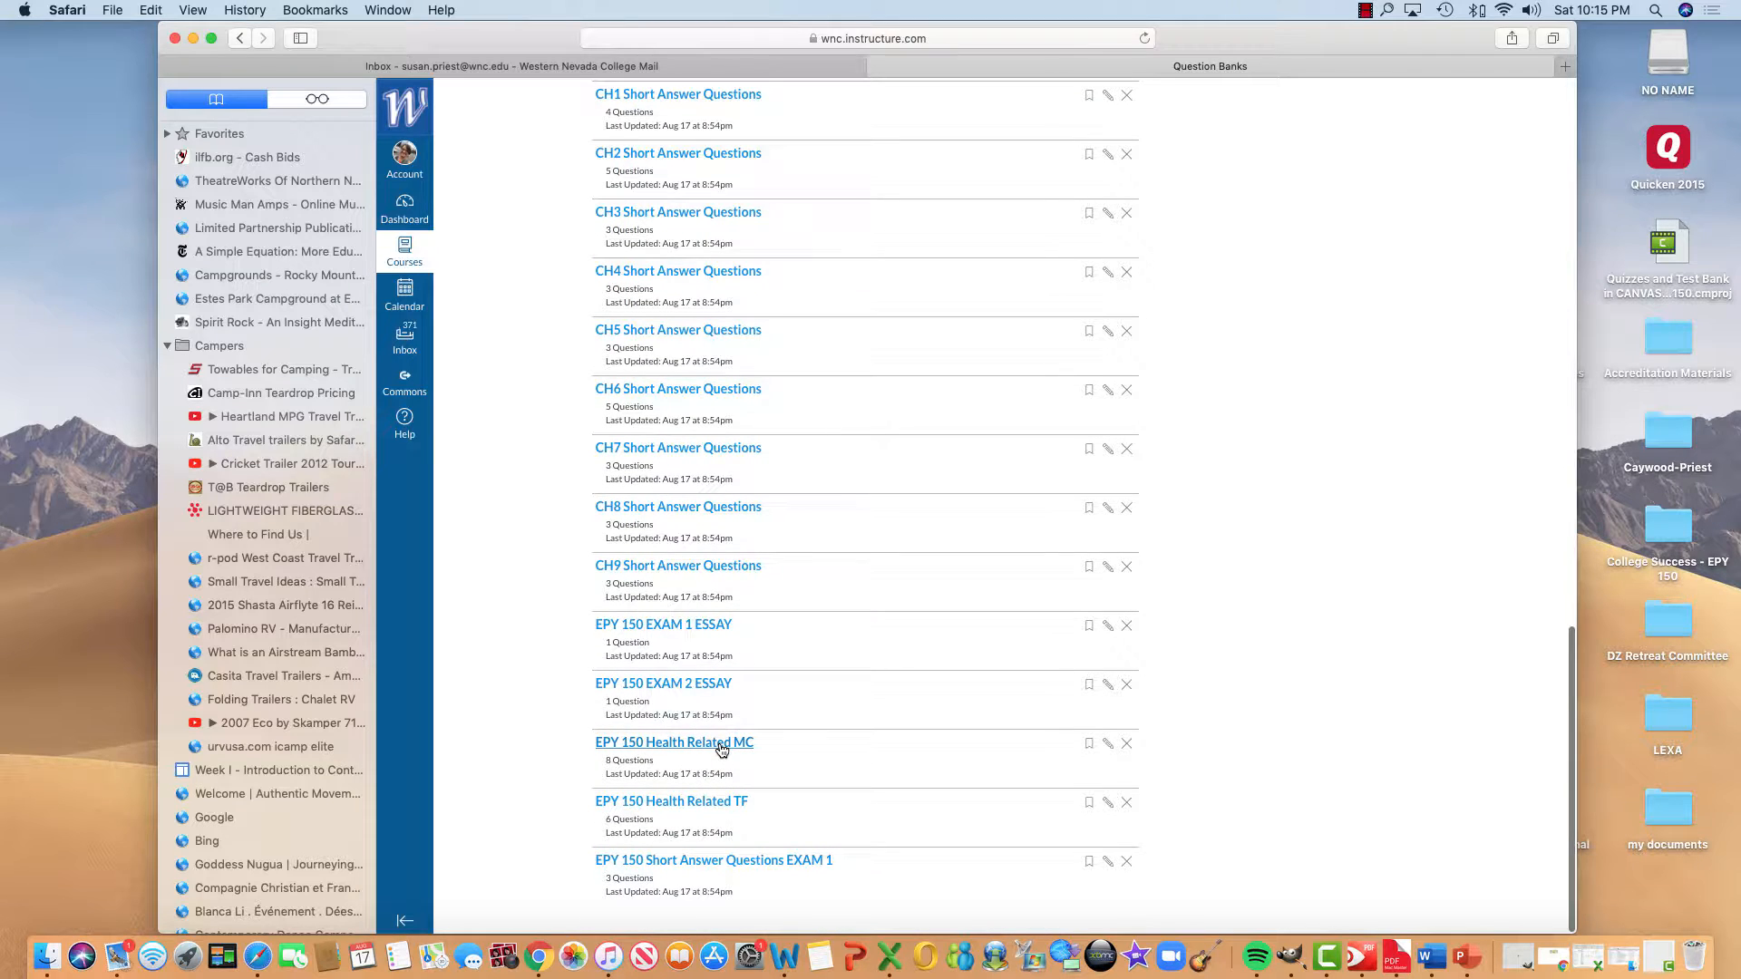
{"action": "scroll", "coordinate": [722, 748], "scroll_direction": "up", "scroll_amount": 10}
{"action": "scroll", "coordinate": [722, 749], "scroll_direction": "up", "scroll_amount": 1}
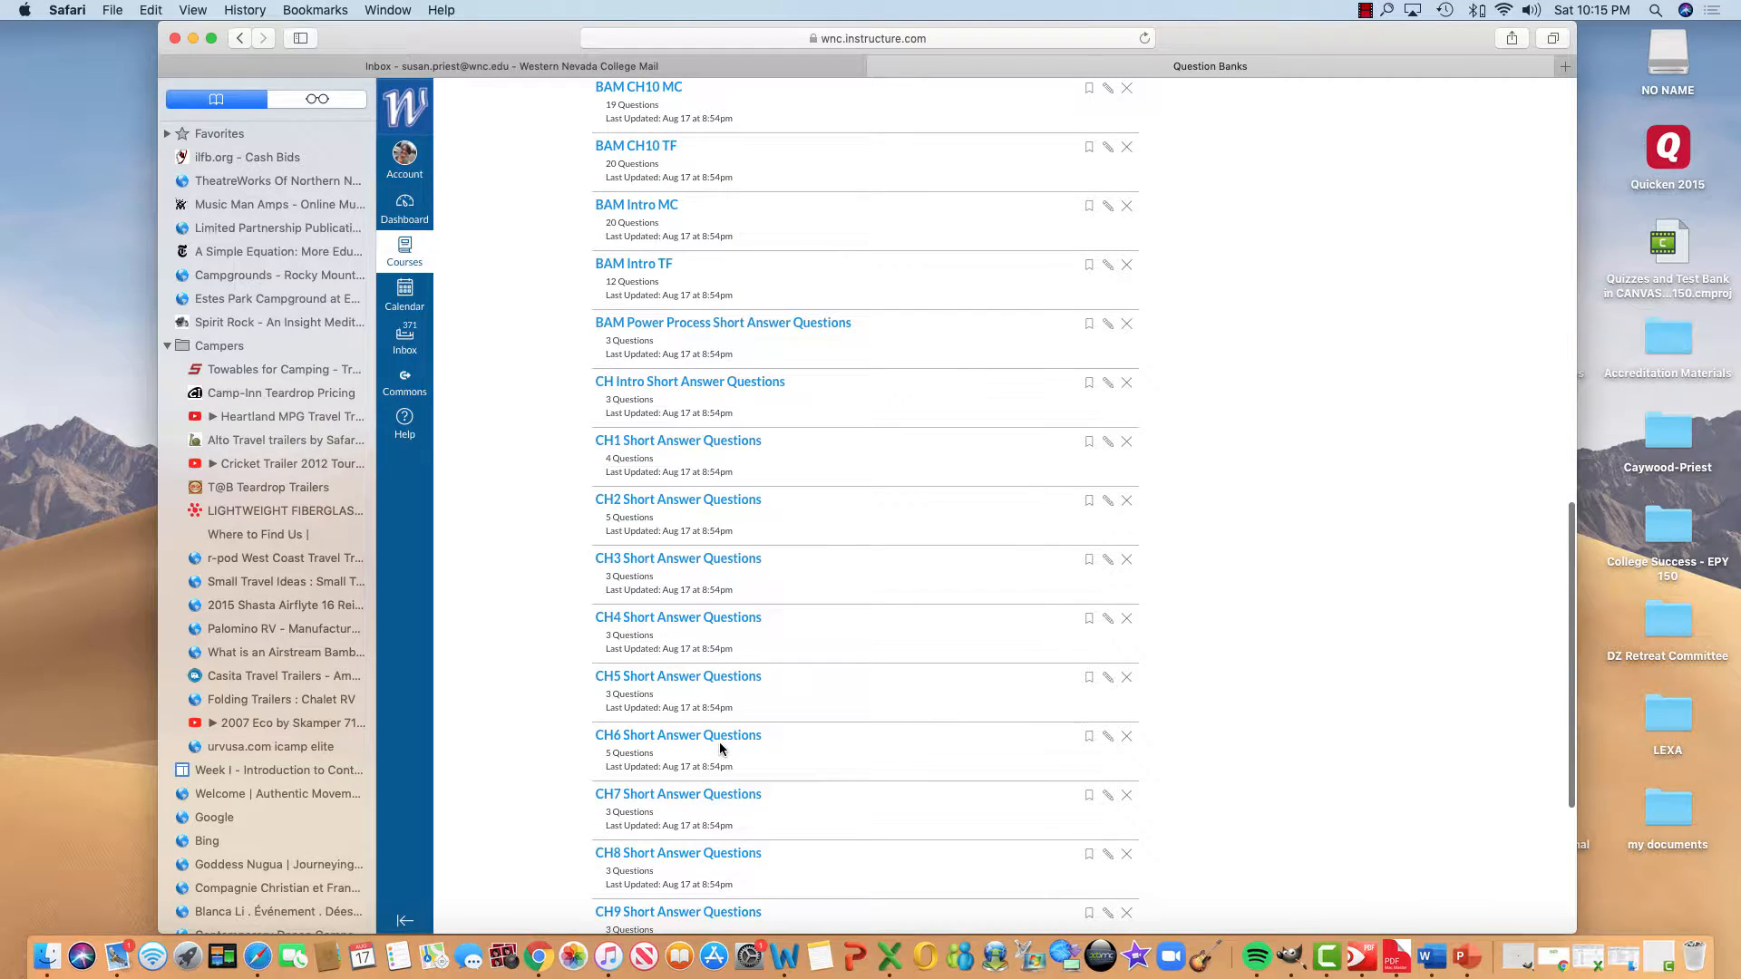
{"action": "scroll", "coordinate": [721, 746], "scroll_direction": "up", "scroll_amount": 20}
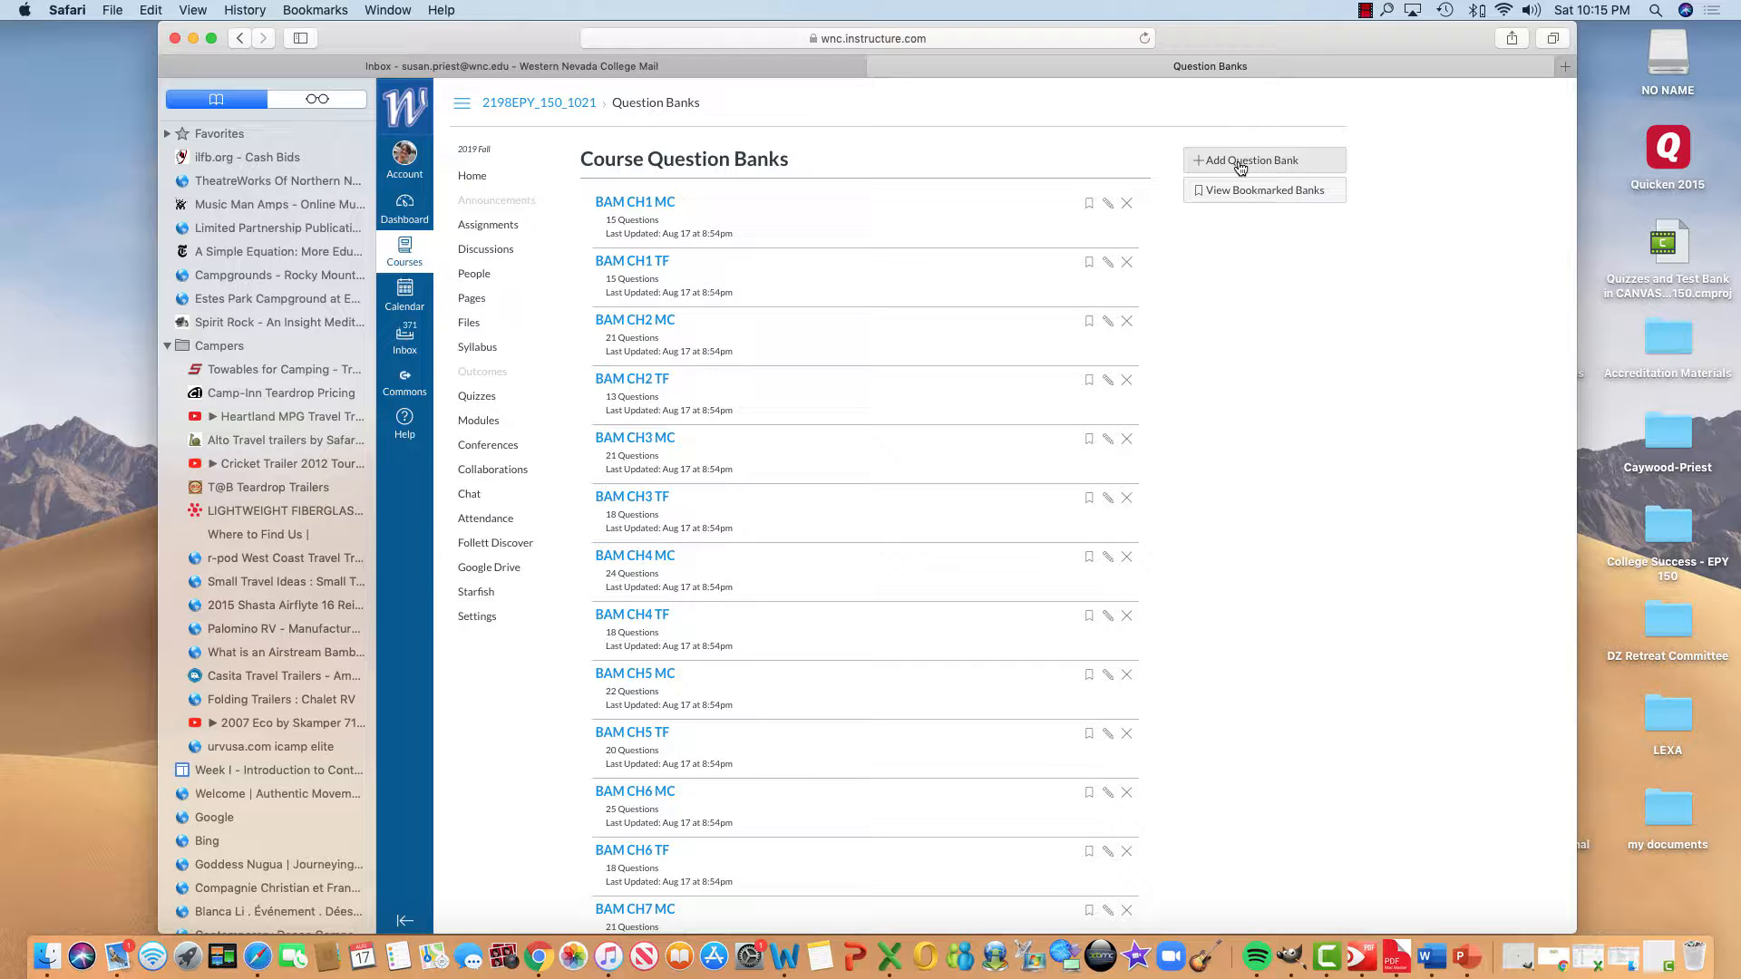
- Return to the course's quizzes and create a new quiz titled "Sample Quiz"
{"action": "left_click", "coordinate": [478, 401]}
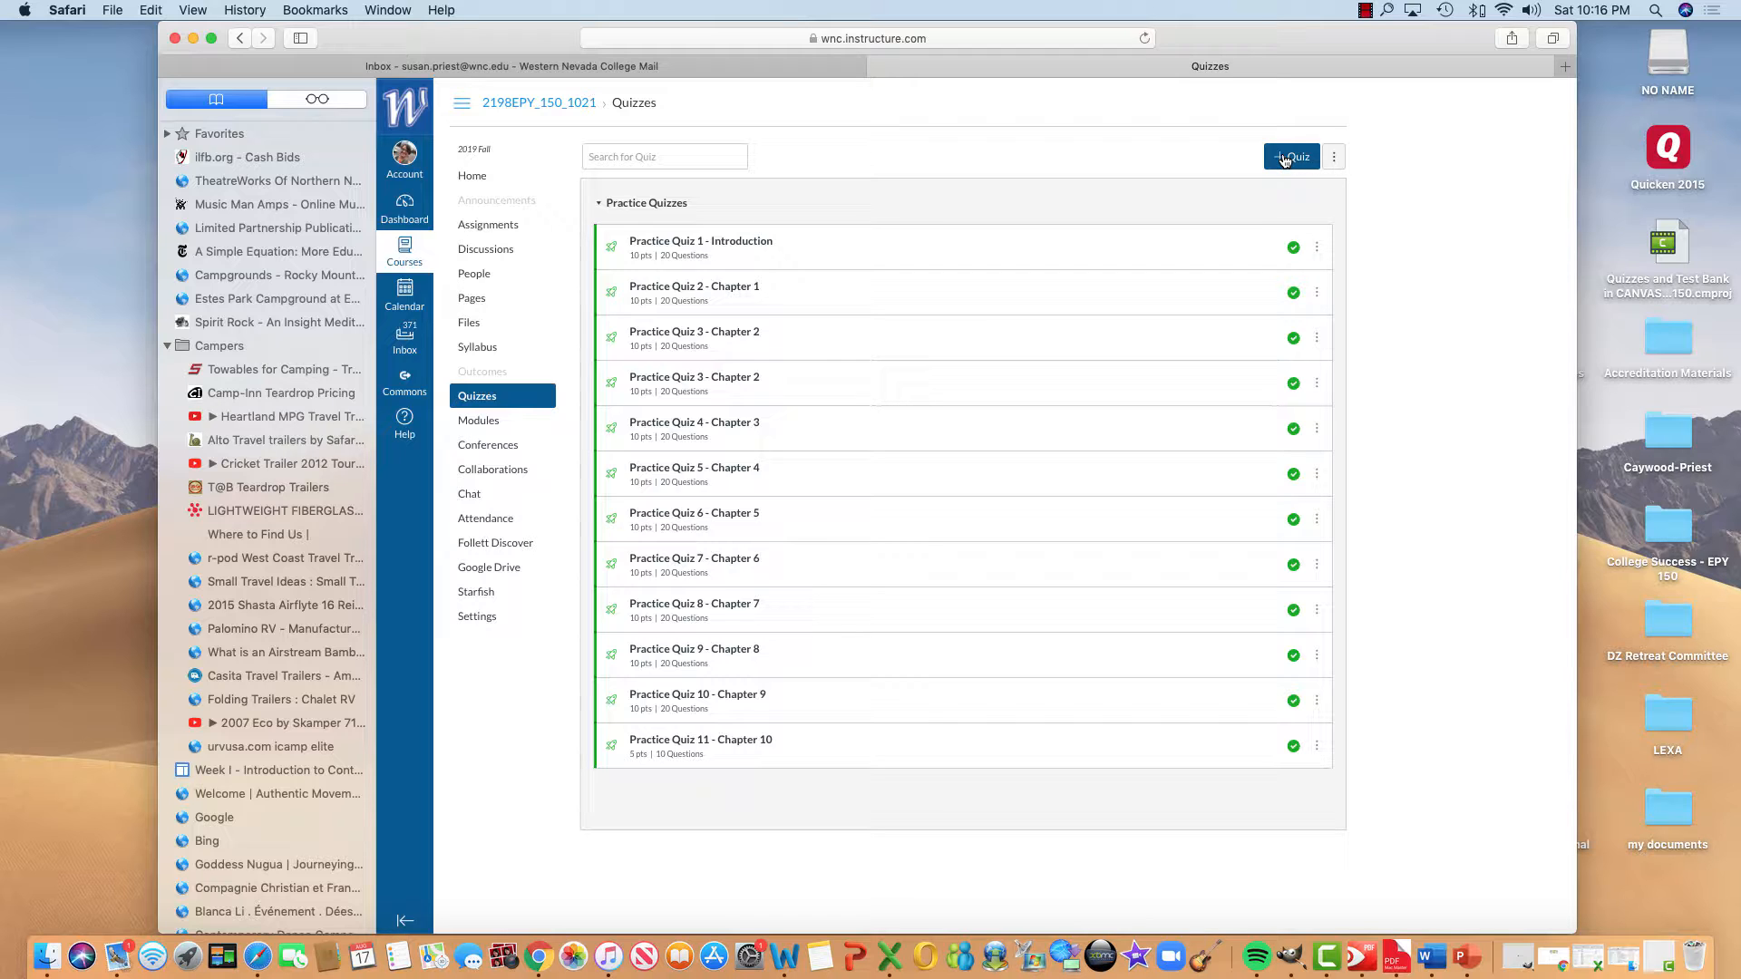
{"action": "left_click", "coordinate": [1284, 159]}
{"action": "left_click_drag", "start_coordinate": [693, 245], "coordinate": [575, 248]}
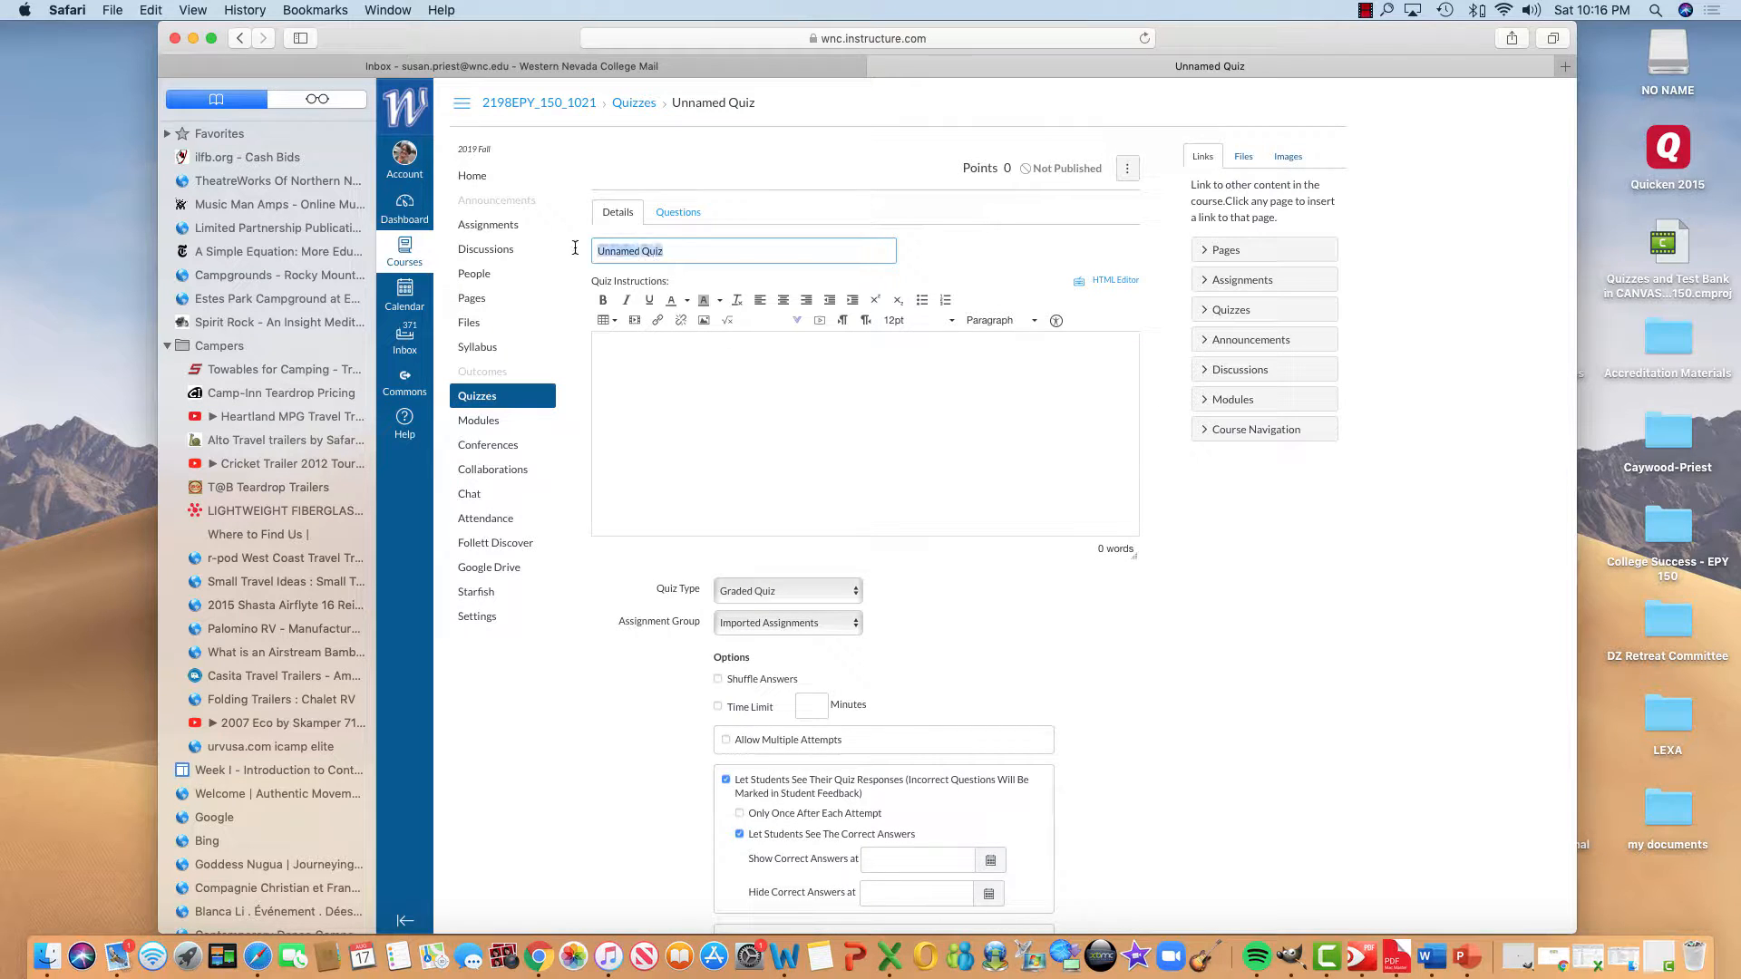
{"action": "type", "text": "Sample Qui"}
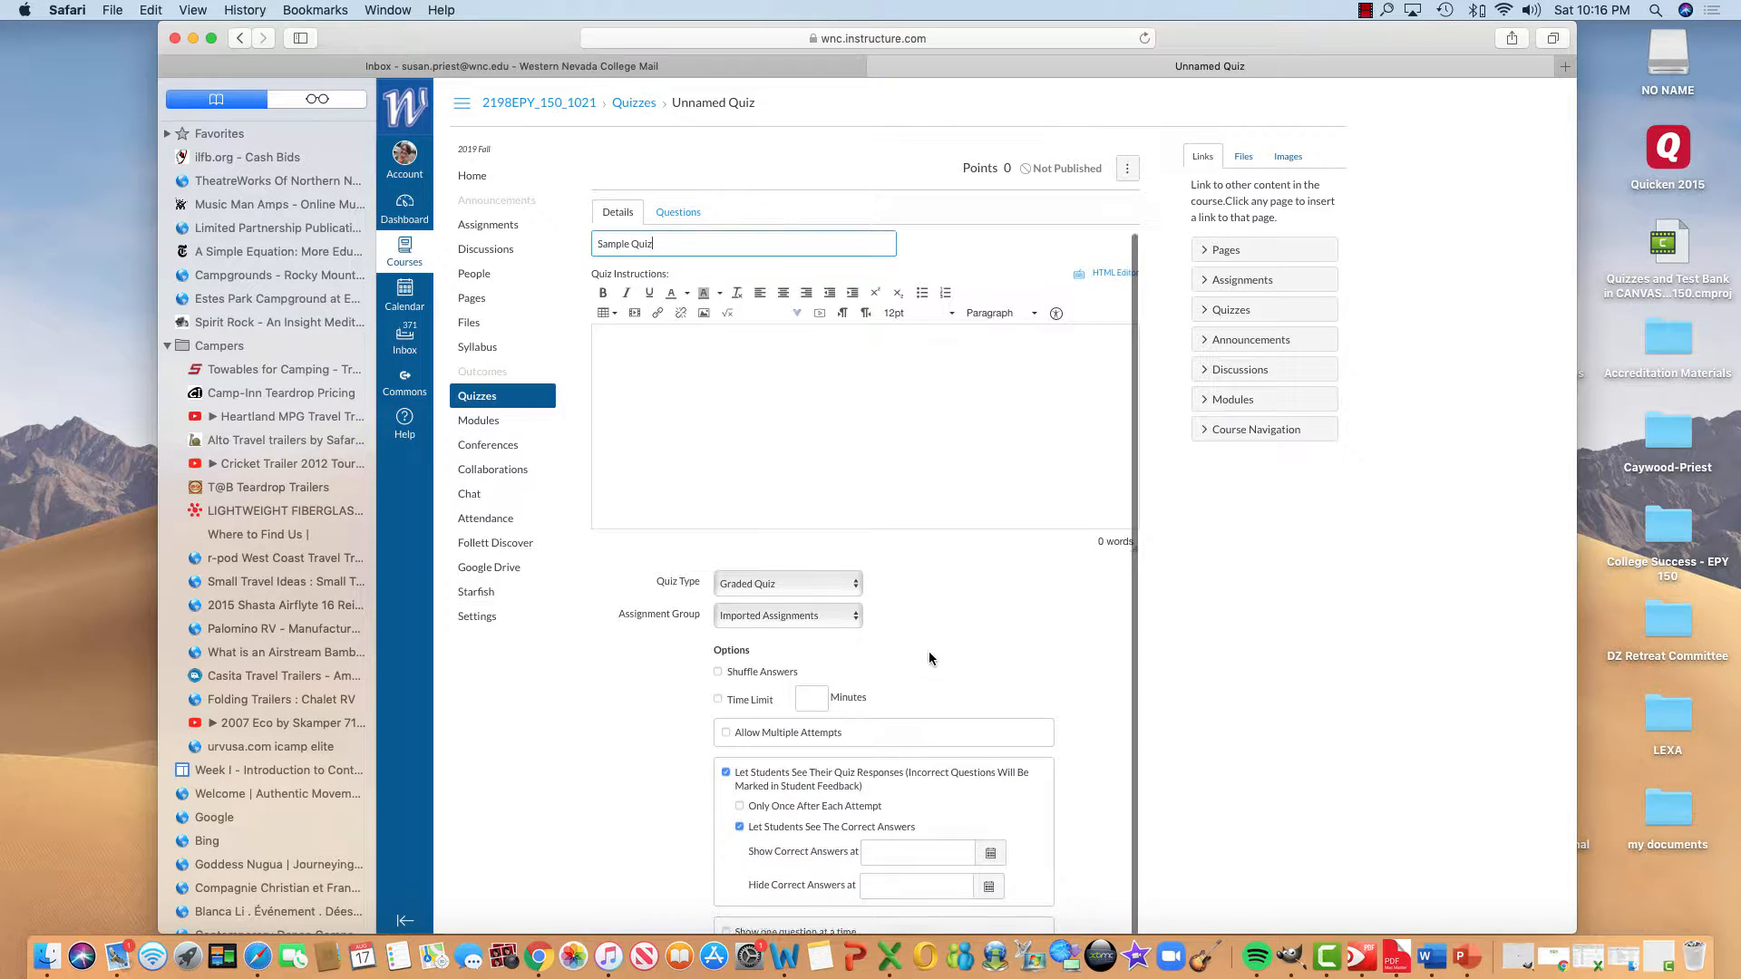
- Enable shuffled answers for the quiz and set a time limit of 30 minutes
{"action": "left_click", "coordinate": [717, 678]}
{"action": "left_click", "coordinate": [718, 706]}
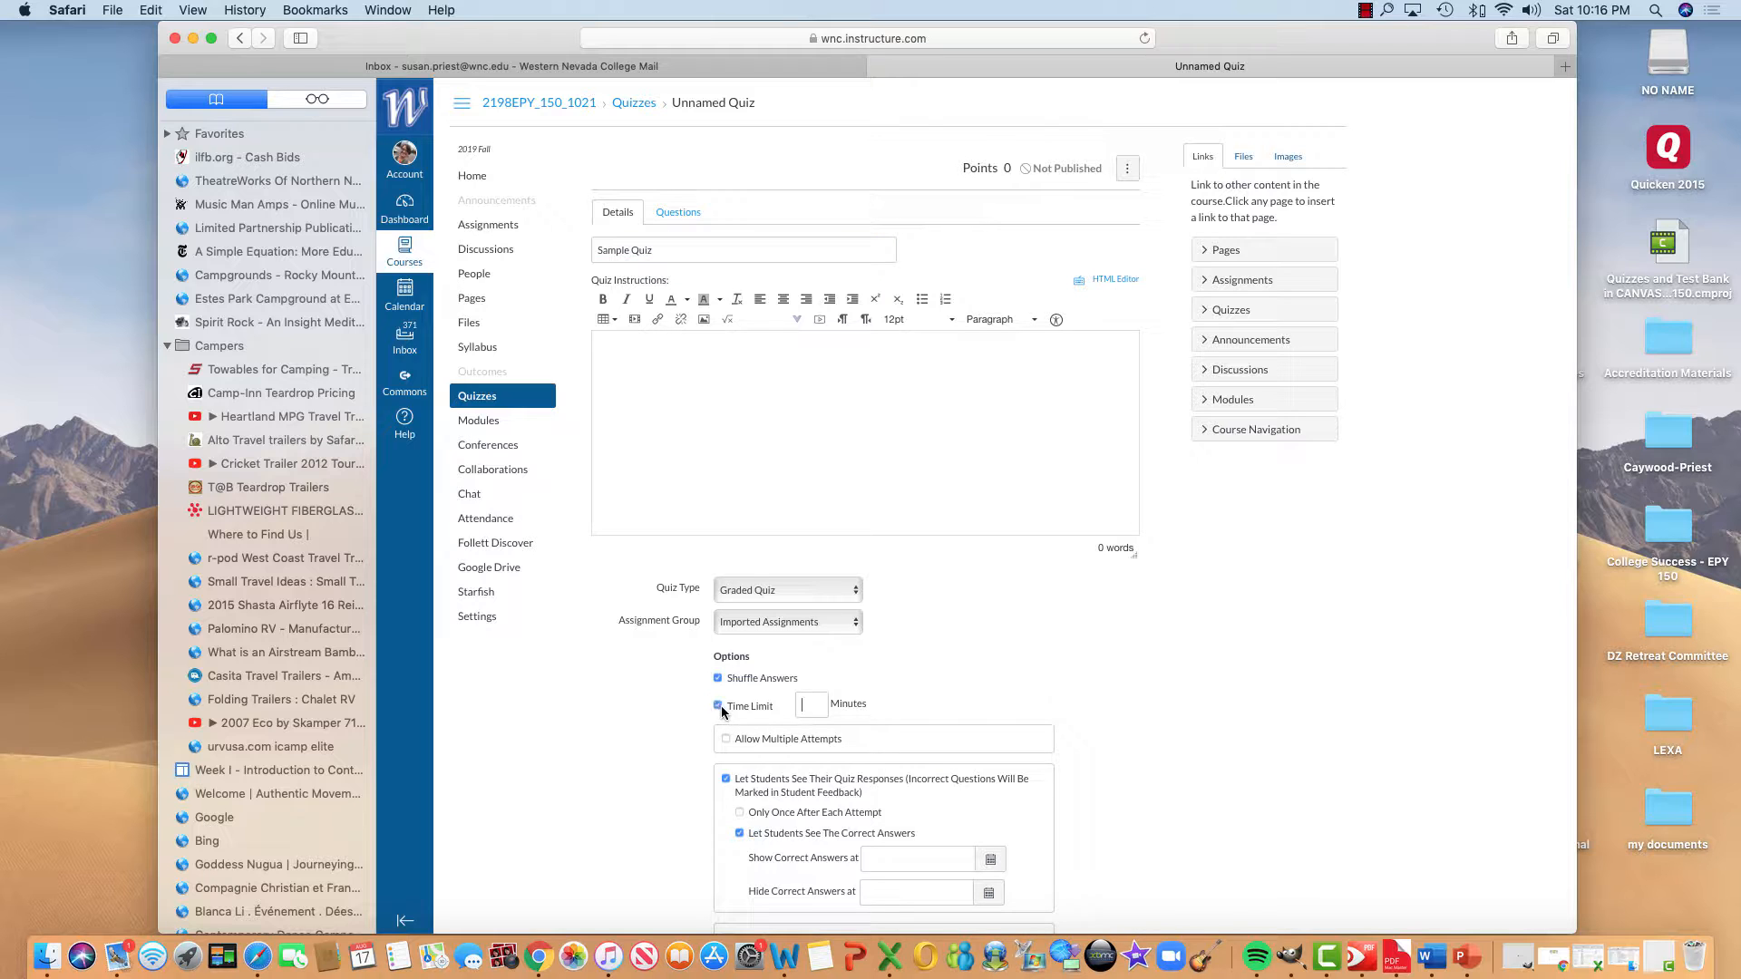
{"action": "type", "text": "30"}
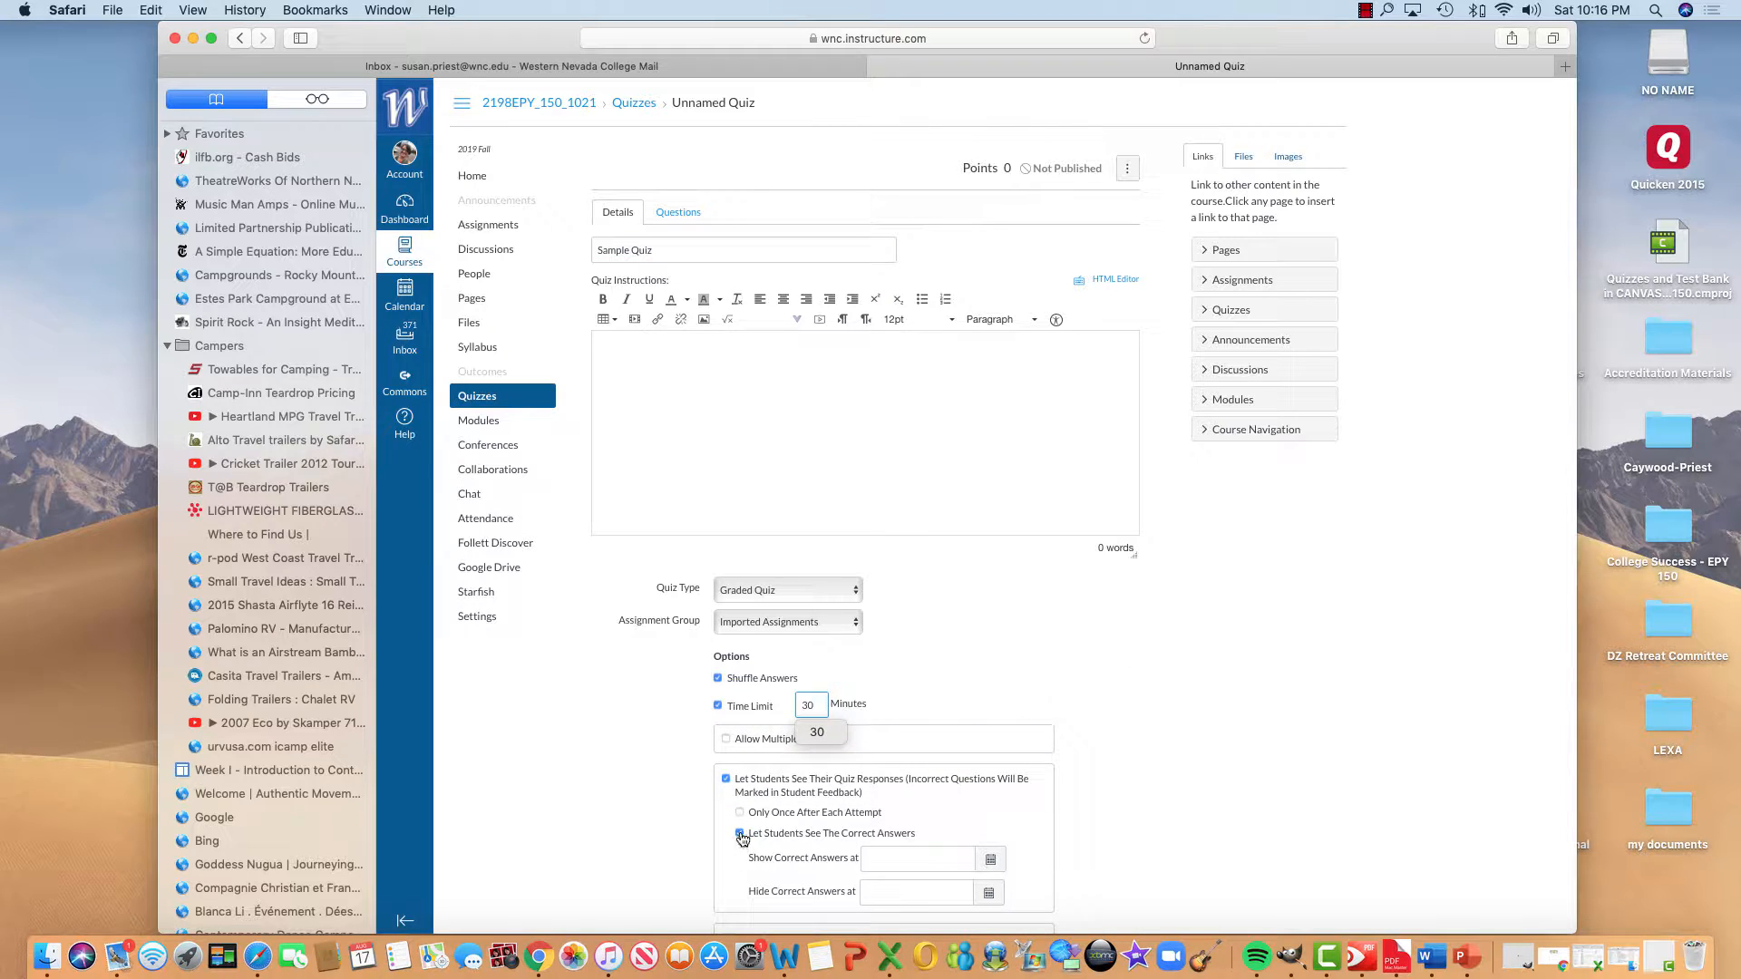
- Make the quiz available to everyone from September 2, 2019 at 12am
{"action": "scroll", "coordinate": [1167, 655], "scroll_direction": "down", "scroll_amount": 10}
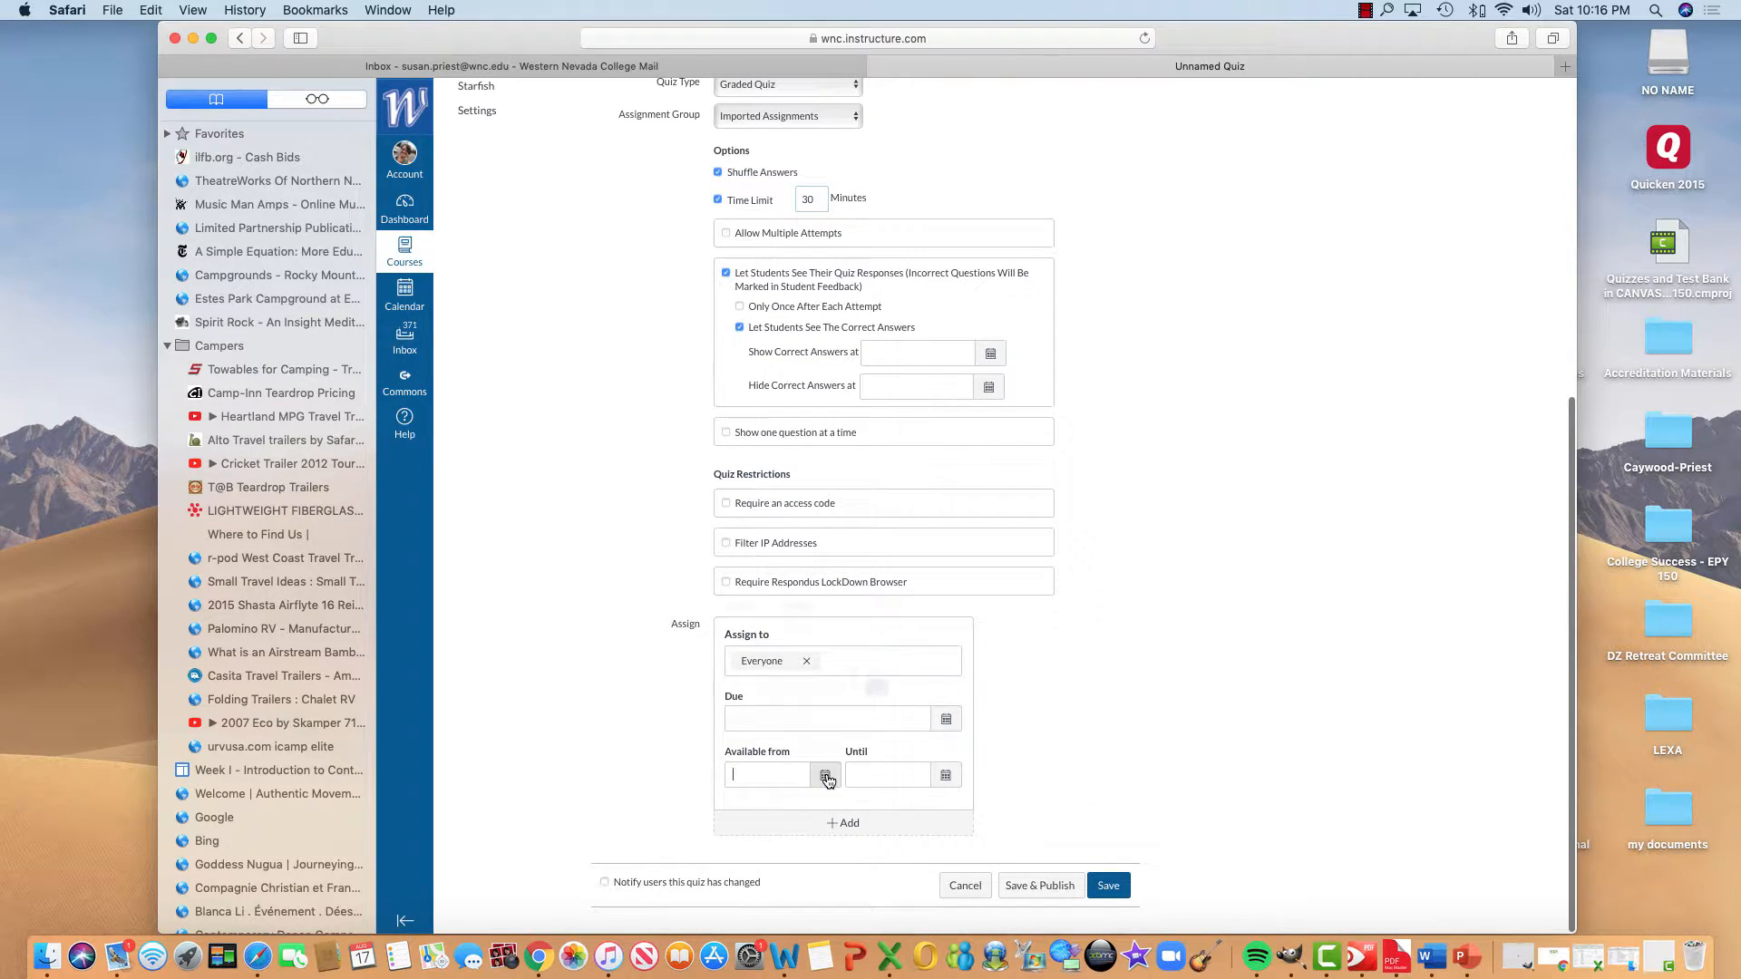
{"action": "left_click", "coordinate": [827, 778]}
{"action": "left_click", "coordinate": [877, 606]}
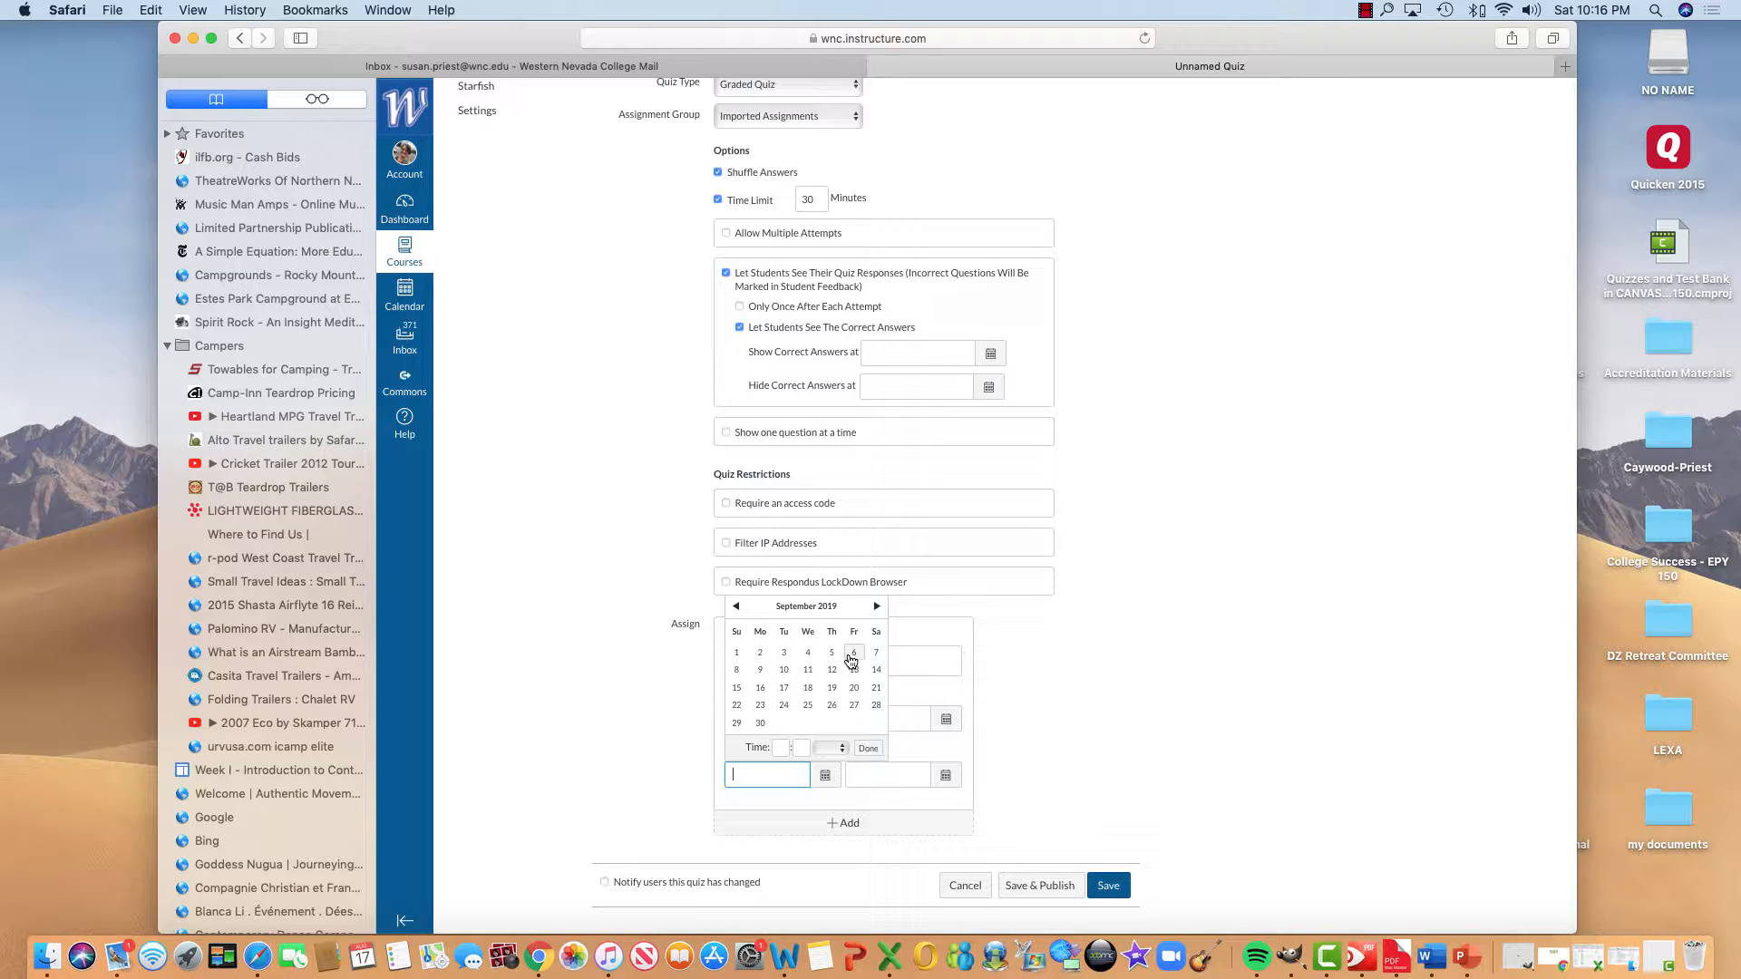
{"action": "left_click", "coordinate": [761, 653]}
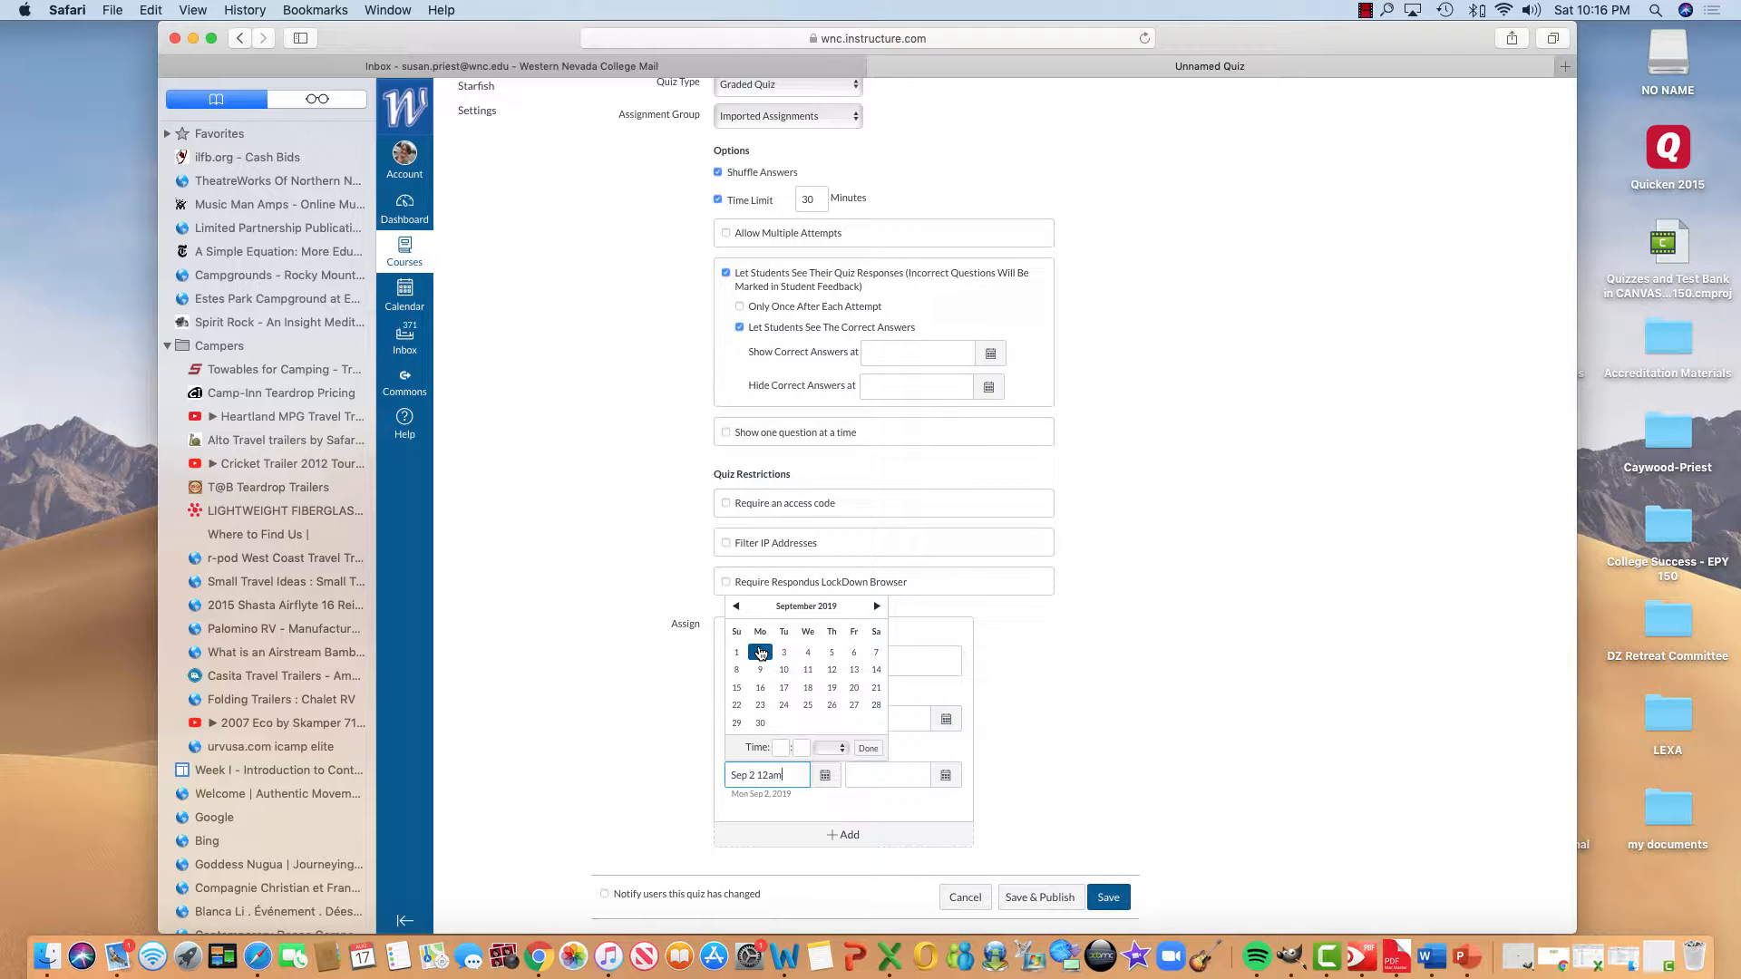
{"action": "left_click", "coordinate": [1041, 727]}
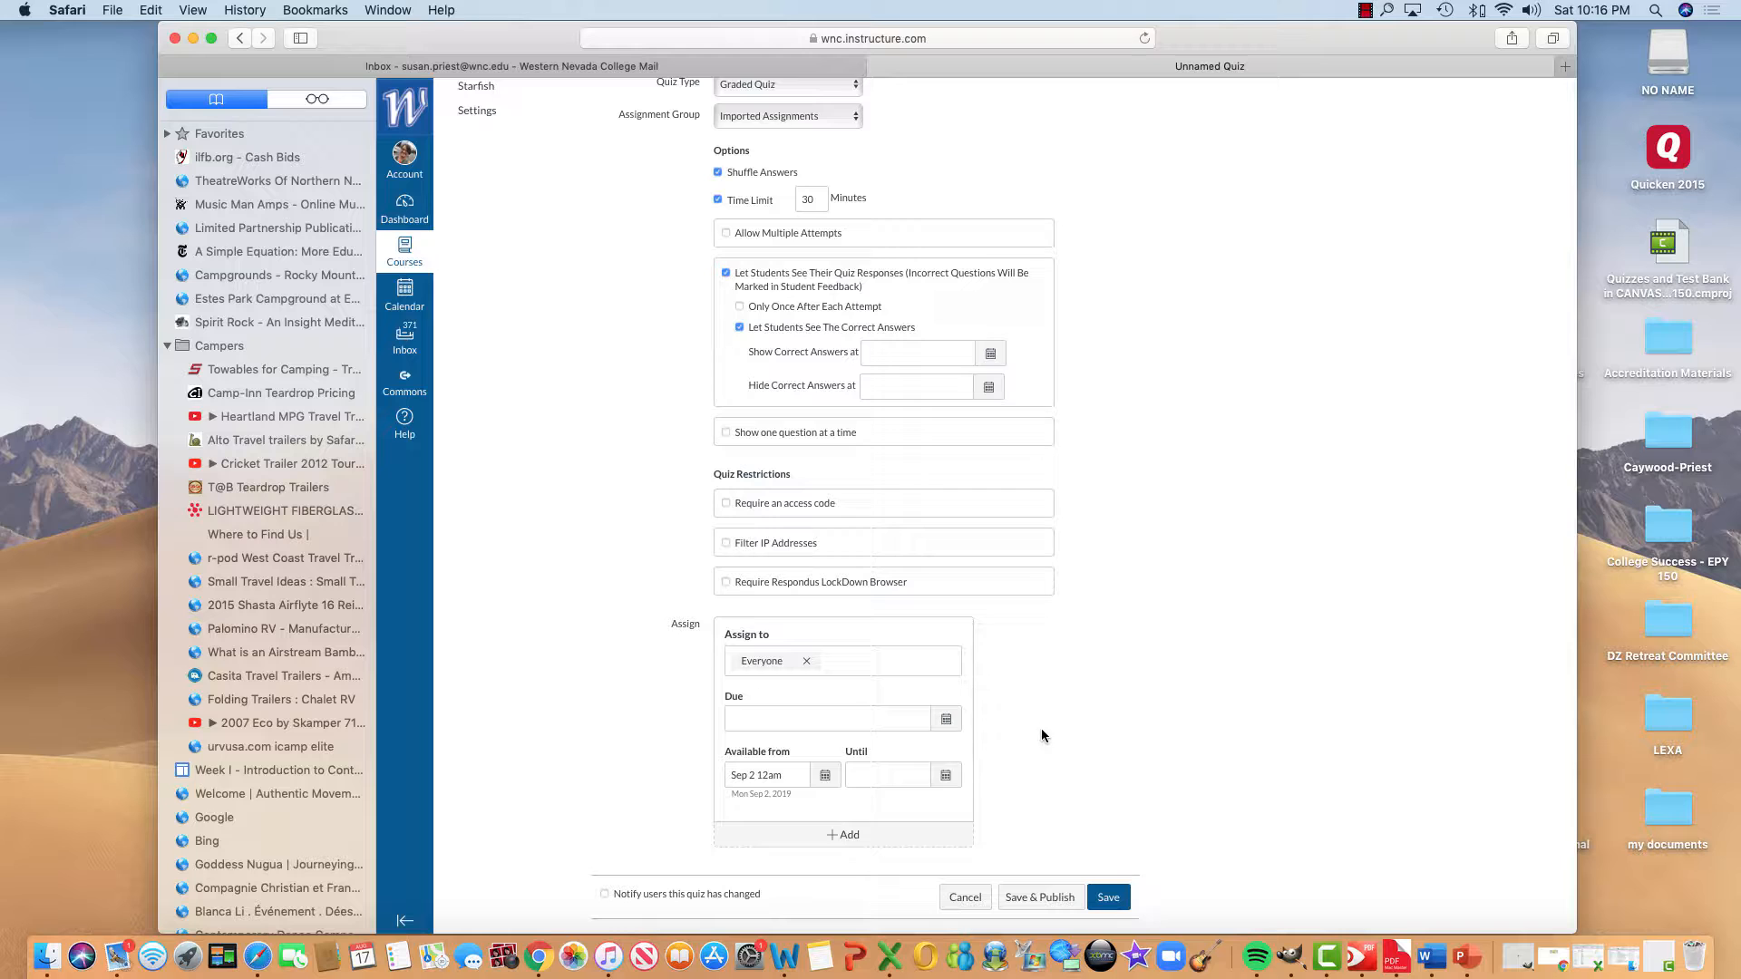
- Set the quiz's due date to September 5, 2019 at 11:59pm
{"action": "left_click", "coordinate": [946, 721]}
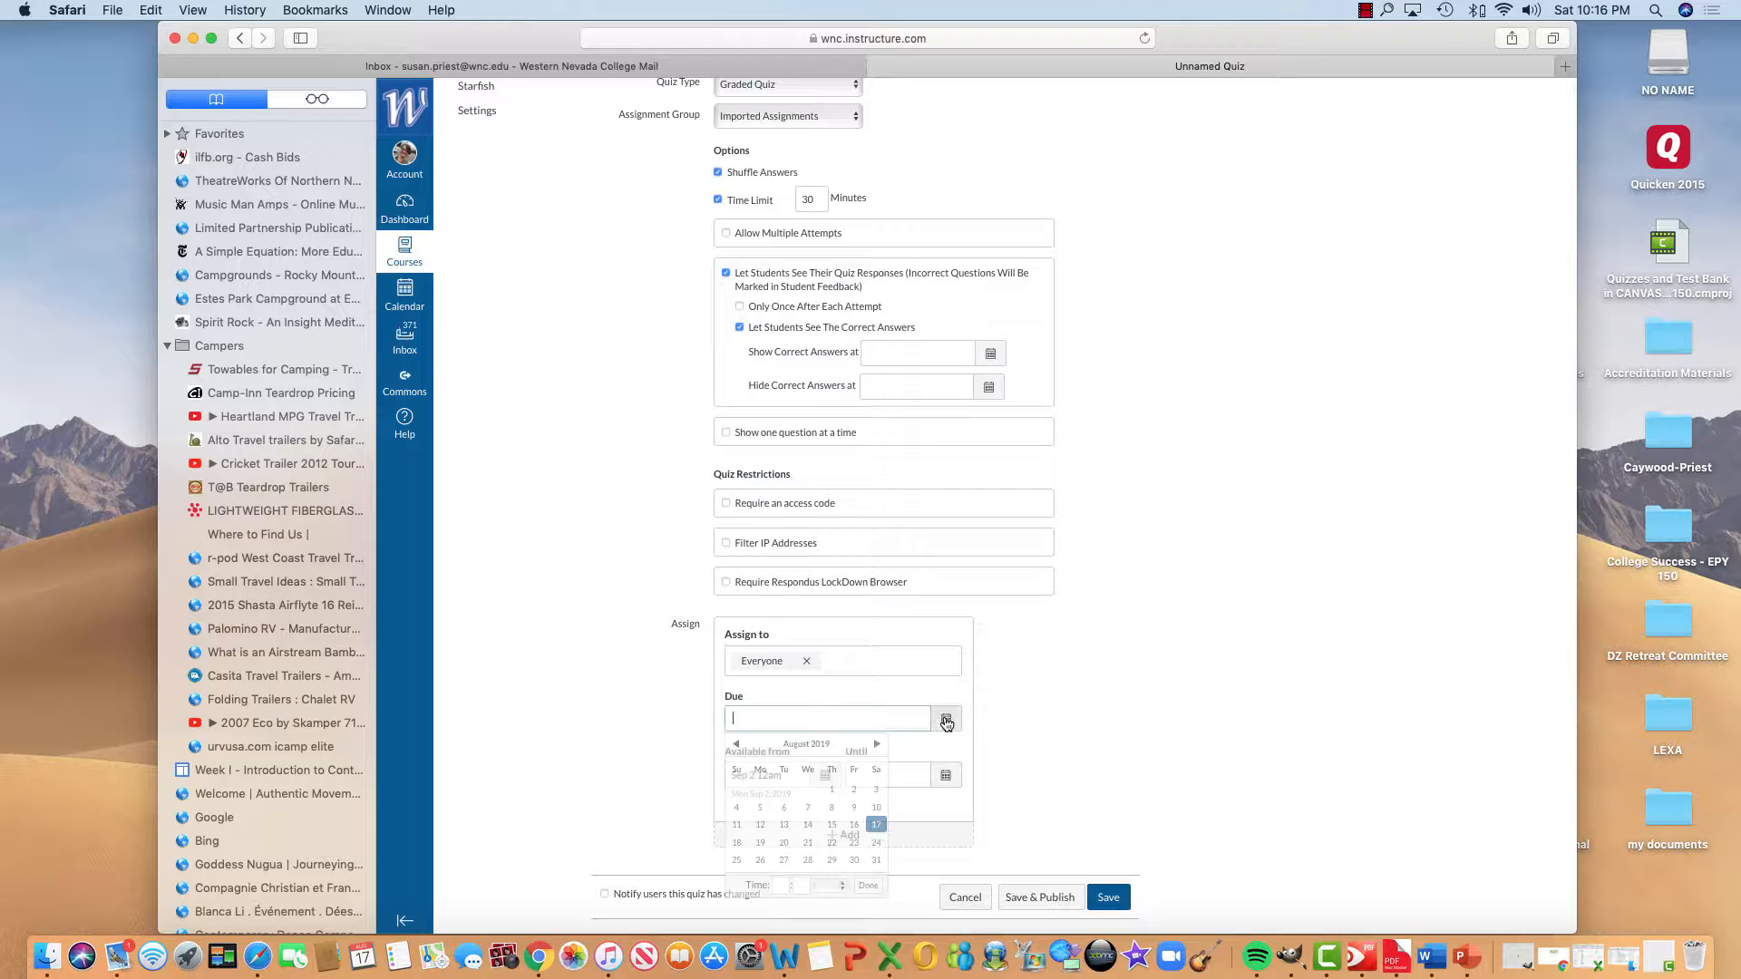
{"action": "left_click", "coordinate": [876, 743]}
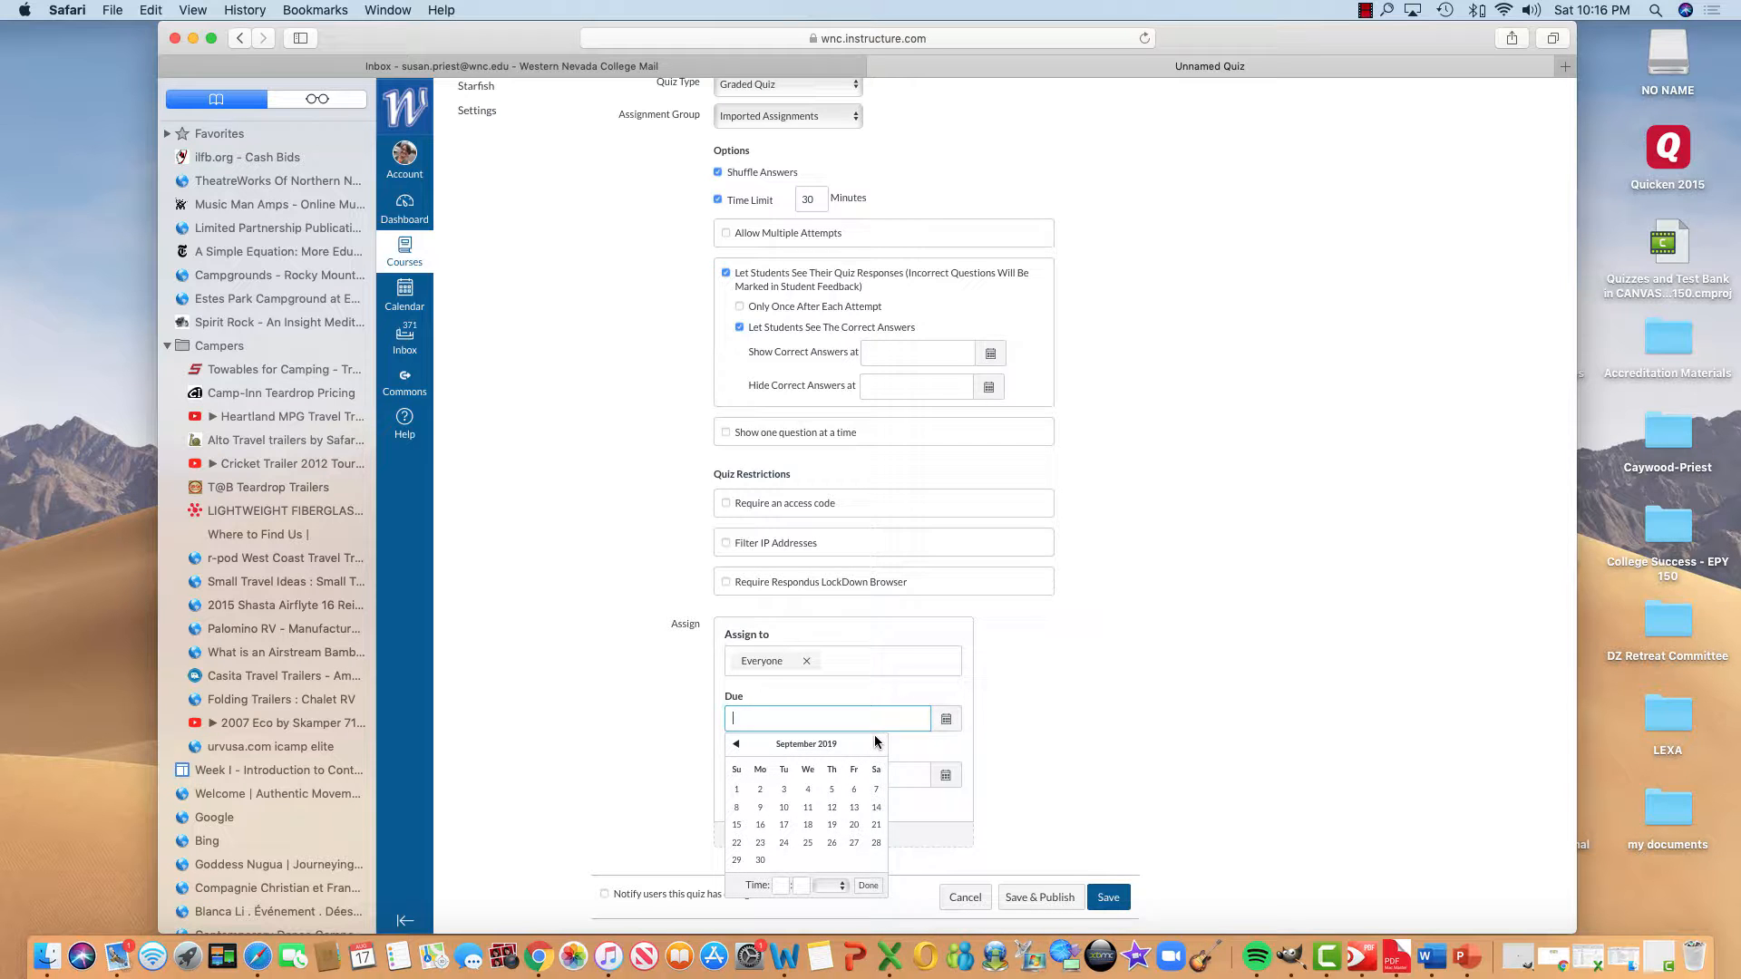
{"action": "left_click", "coordinate": [831, 789]}
{"action": "left_click", "coordinate": [1072, 704]}
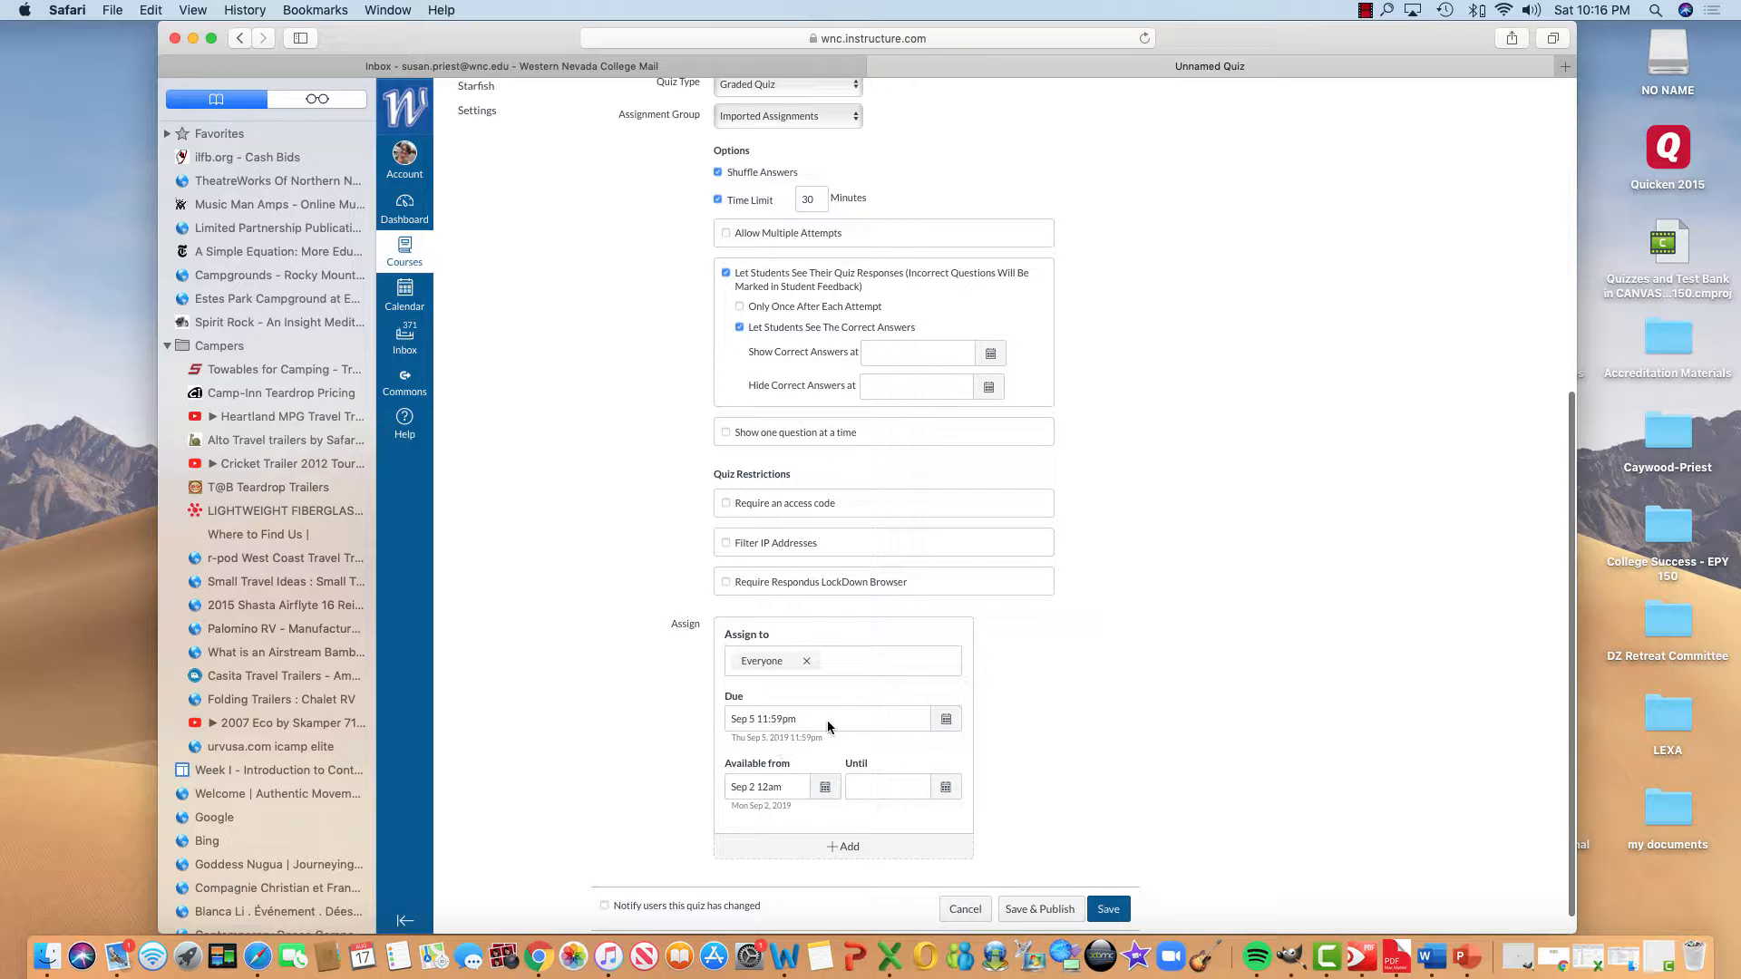
- Set the correct answers to show to students from September 6, 2019
{"action": "left_click", "coordinate": [989, 354]}
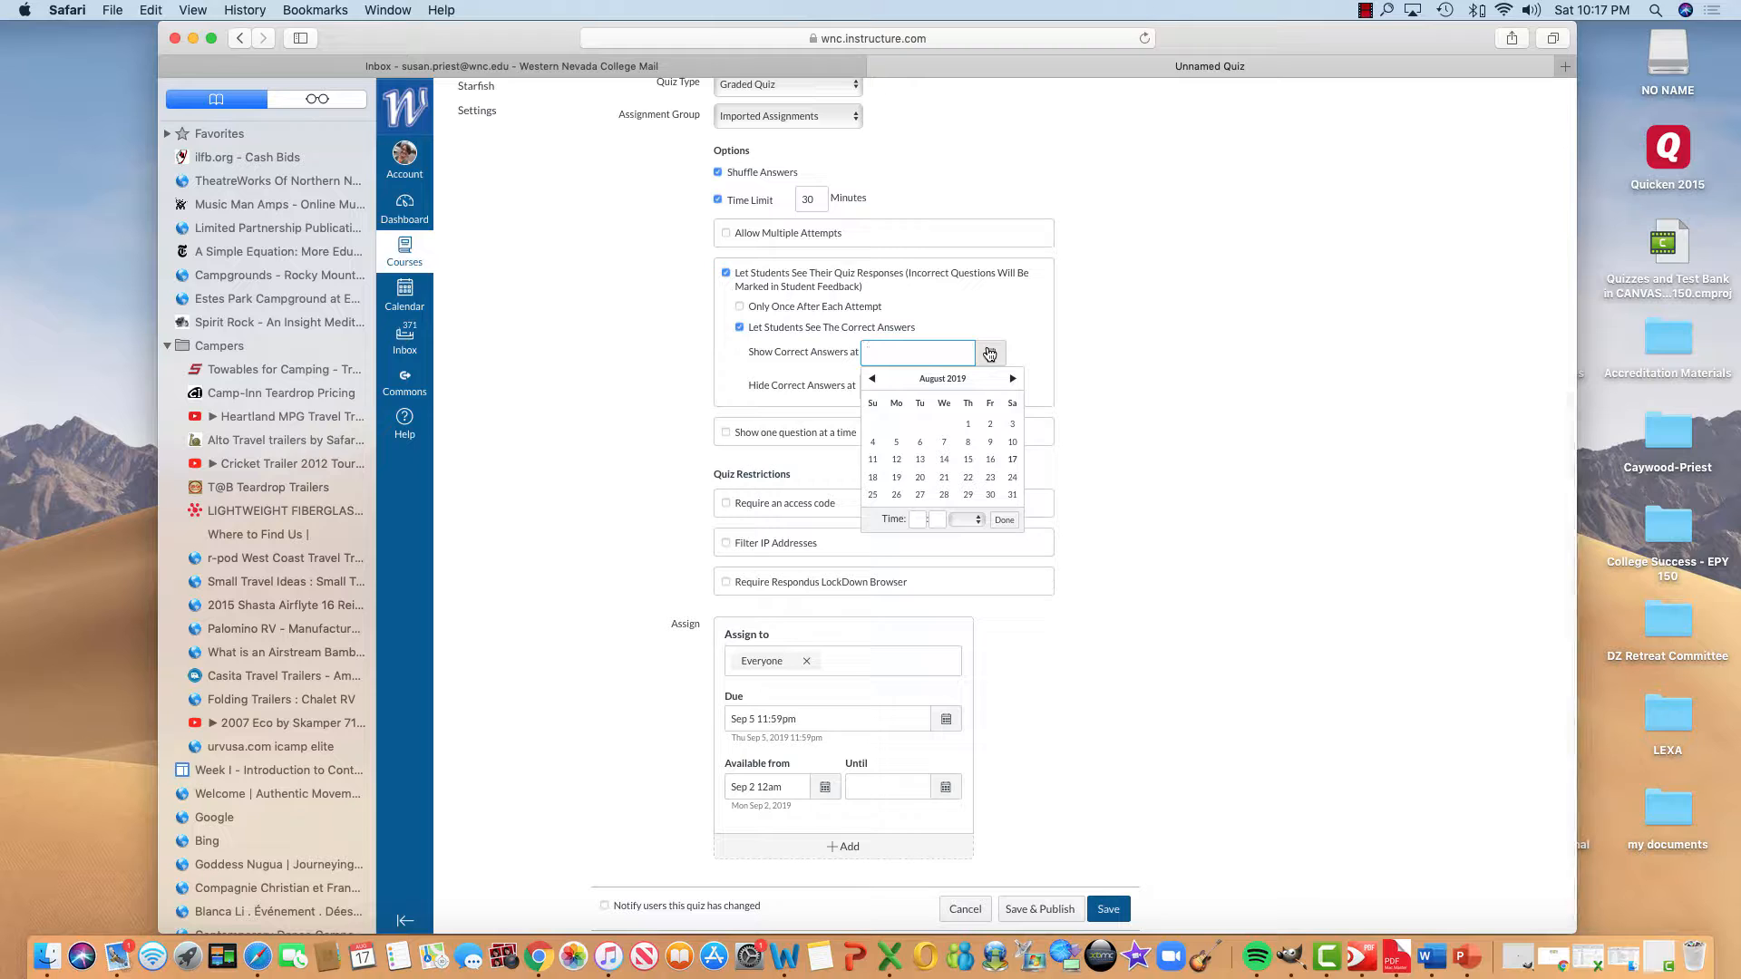
{"action": "left_click", "coordinate": [1013, 378]}
{"action": "left_click", "coordinate": [991, 427]}
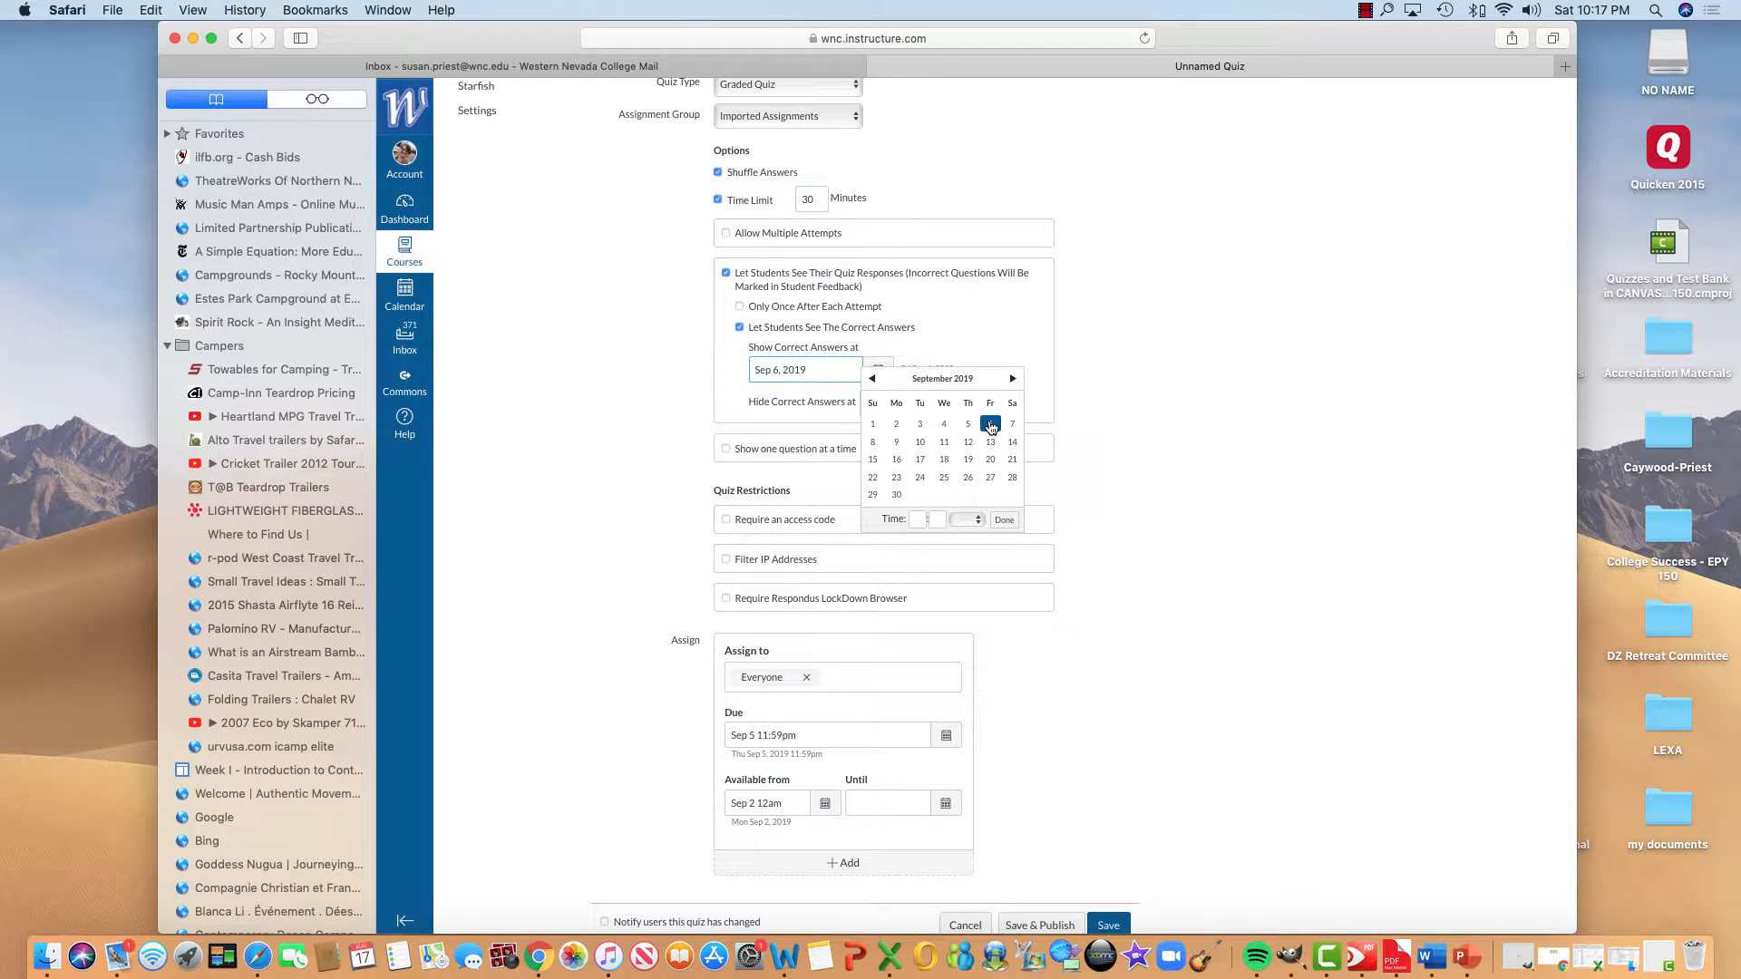
{"action": "left_click", "coordinate": [1227, 422]}
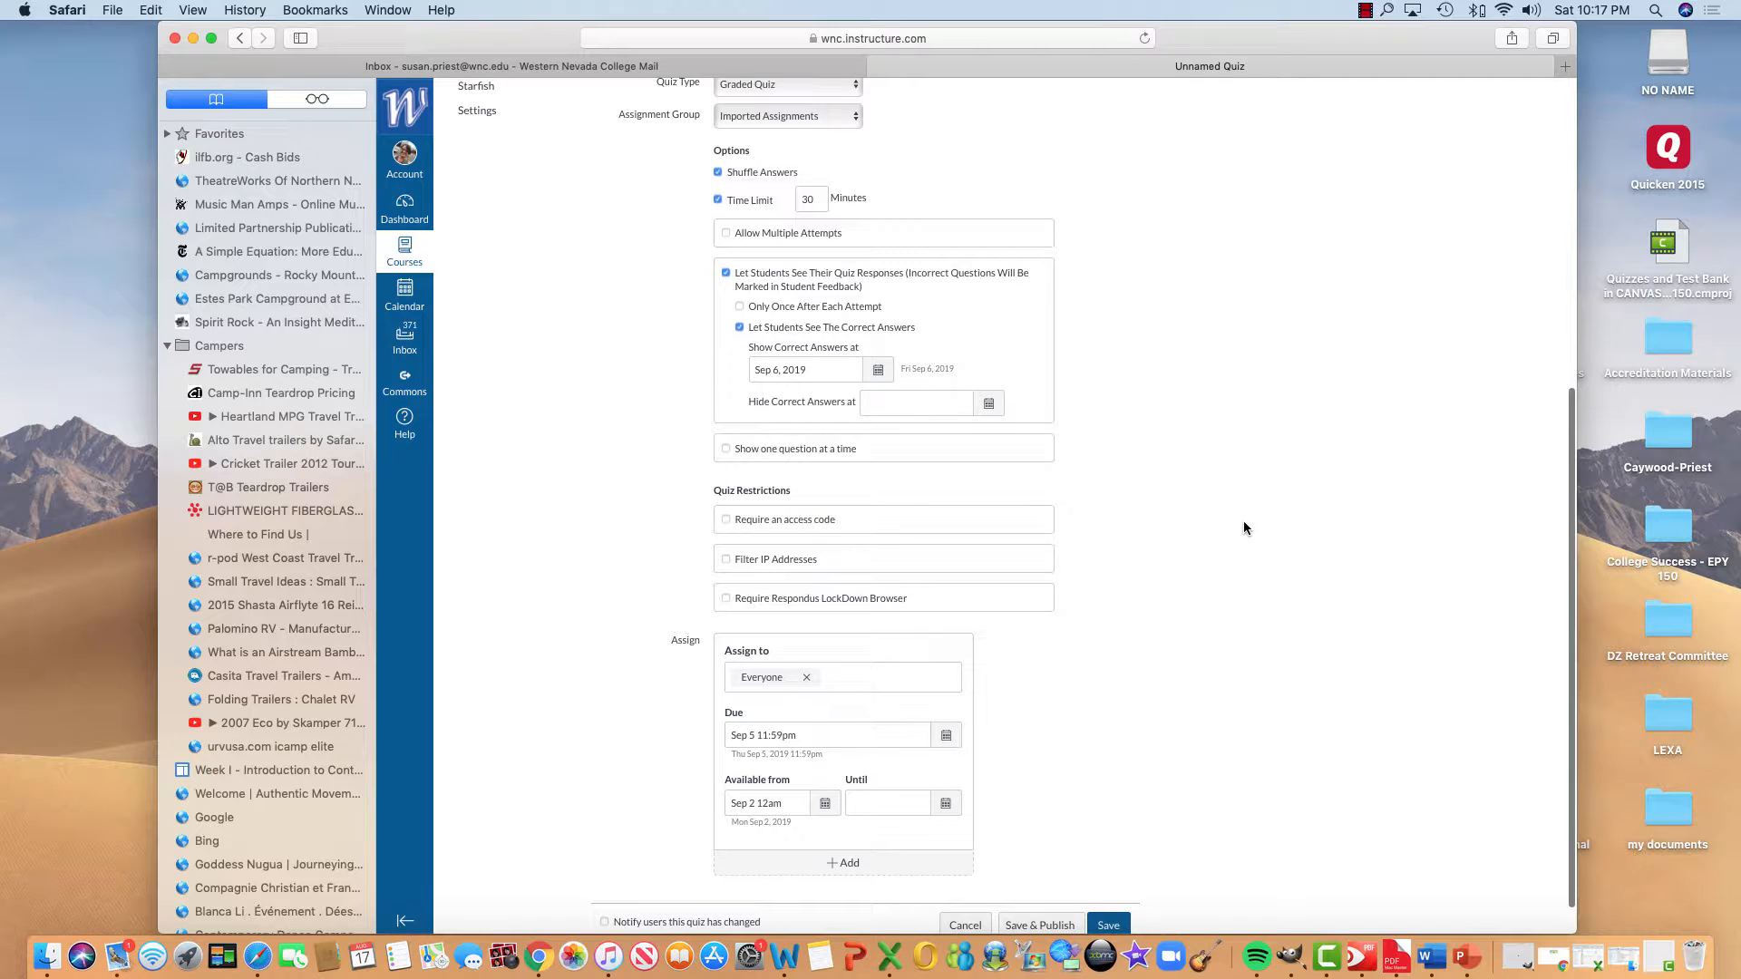
- Enter the quiz instructions "You have 30 minutes and one opportunity to take this quiz"
{"action": "scroll", "coordinate": [1244, 528], "scroll_direction": "down", "scroll_amount": 1}
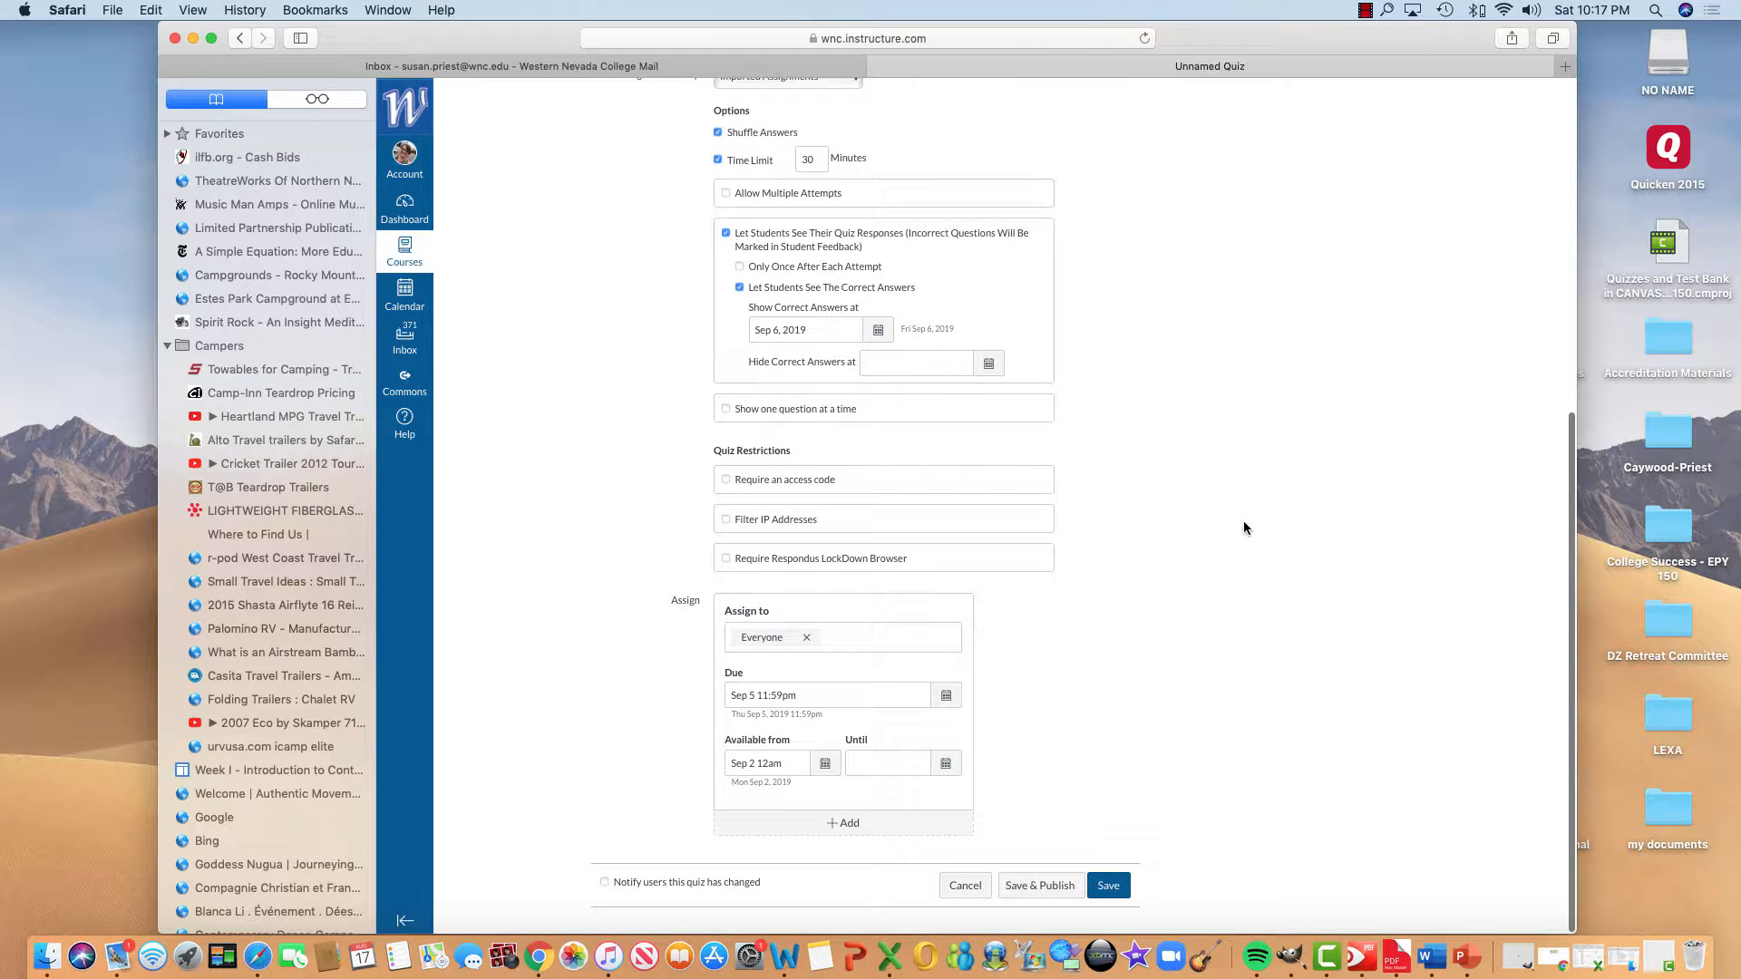
{"action": "scroll", "coordinate": [1243, 528], "scroll_direction": "up", "scroll_amount": 10}
{"action": "scroll", "coordinate": [1244, 526], "scroll_direction": "down", "scroll_amount": 1}
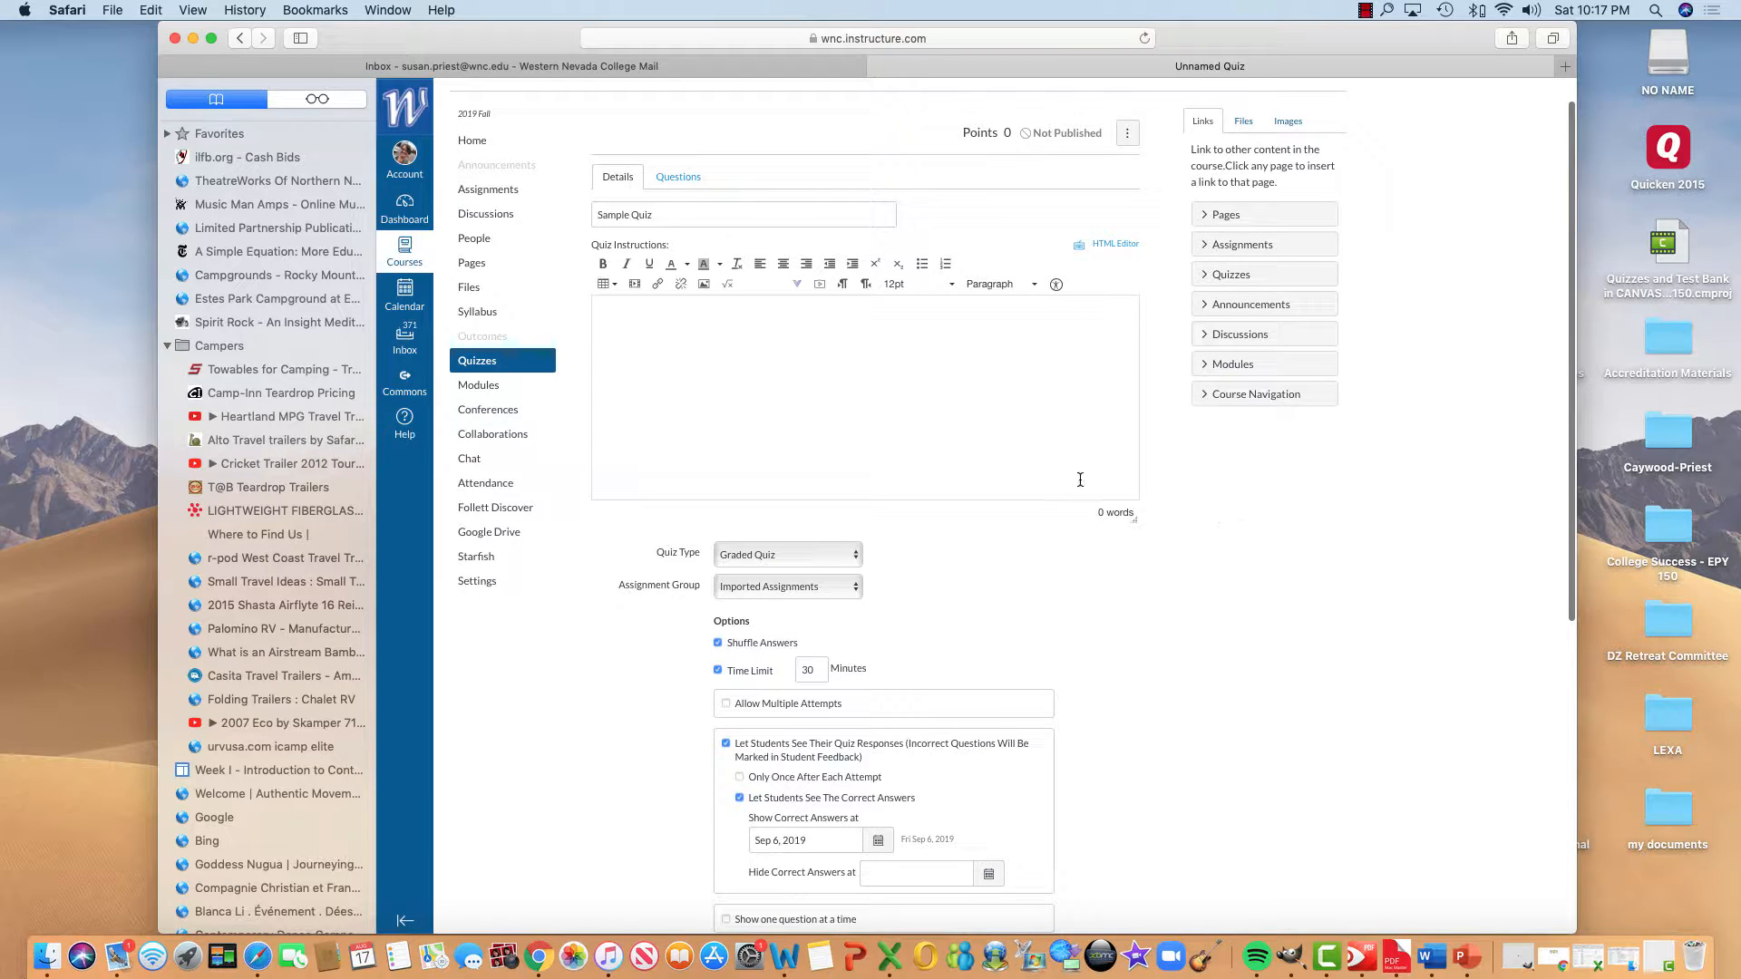
{"action": "left_click", "coordinate": [646, 328]}
{"action": "type", "text": "Y"}
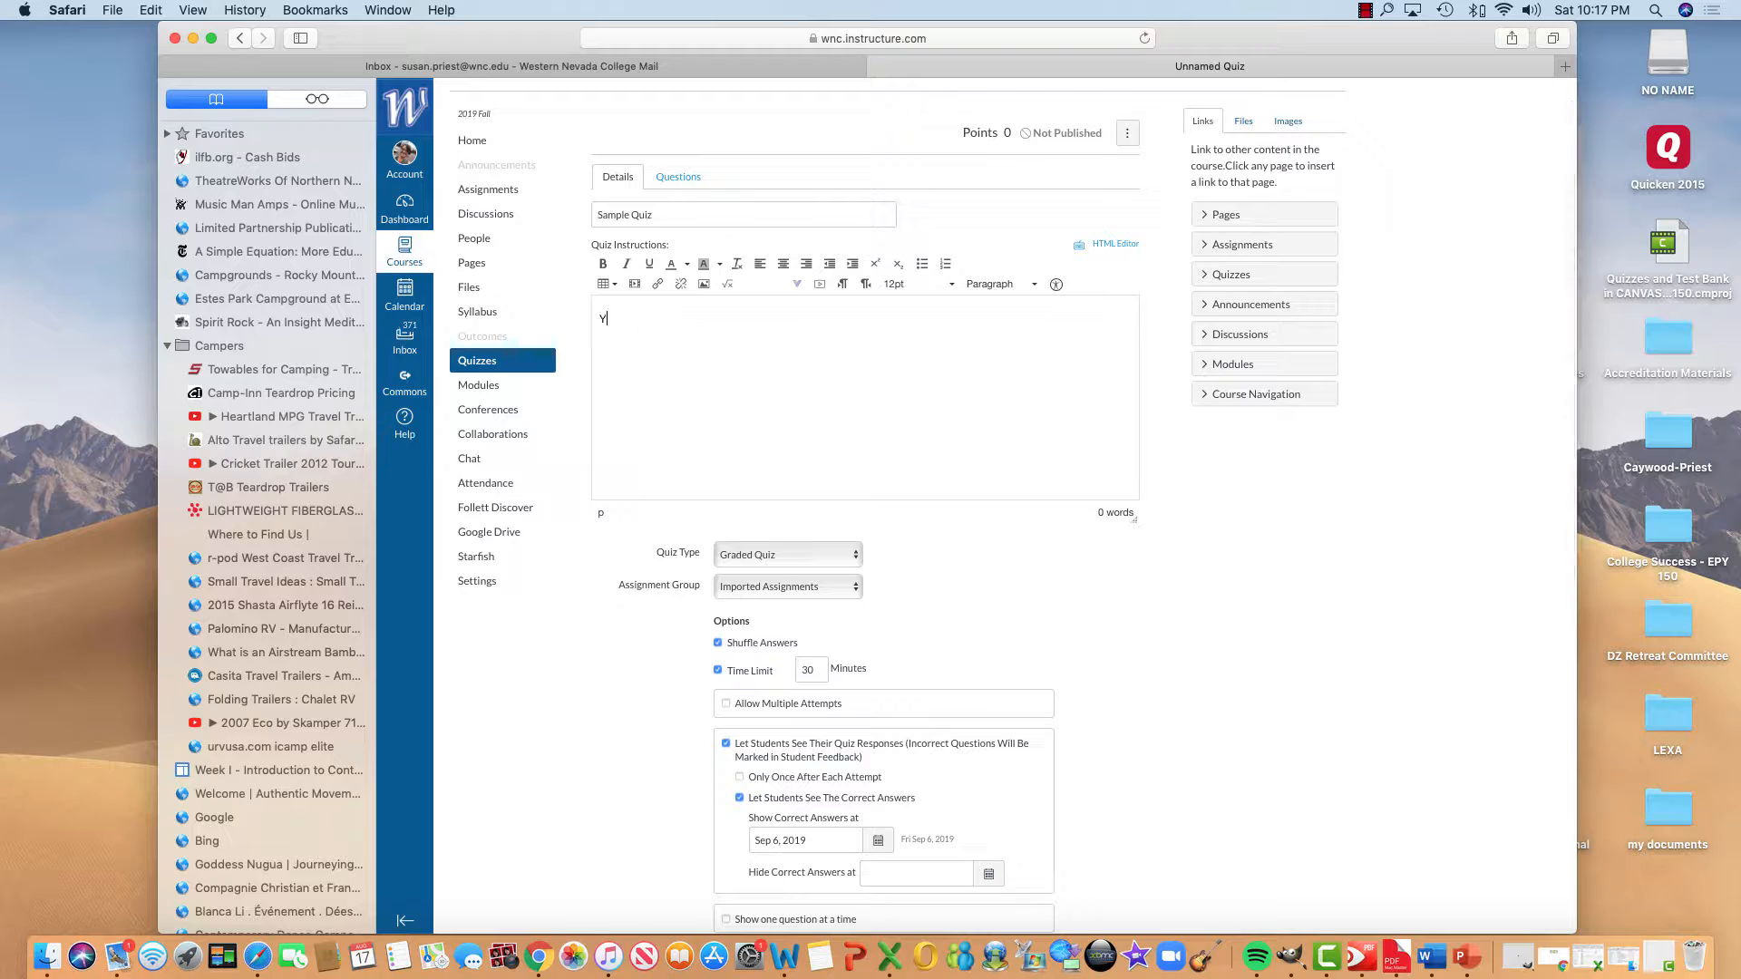
{"action": "type", "text": "ou have 30 minutes and one opportunity to take this quiz"}
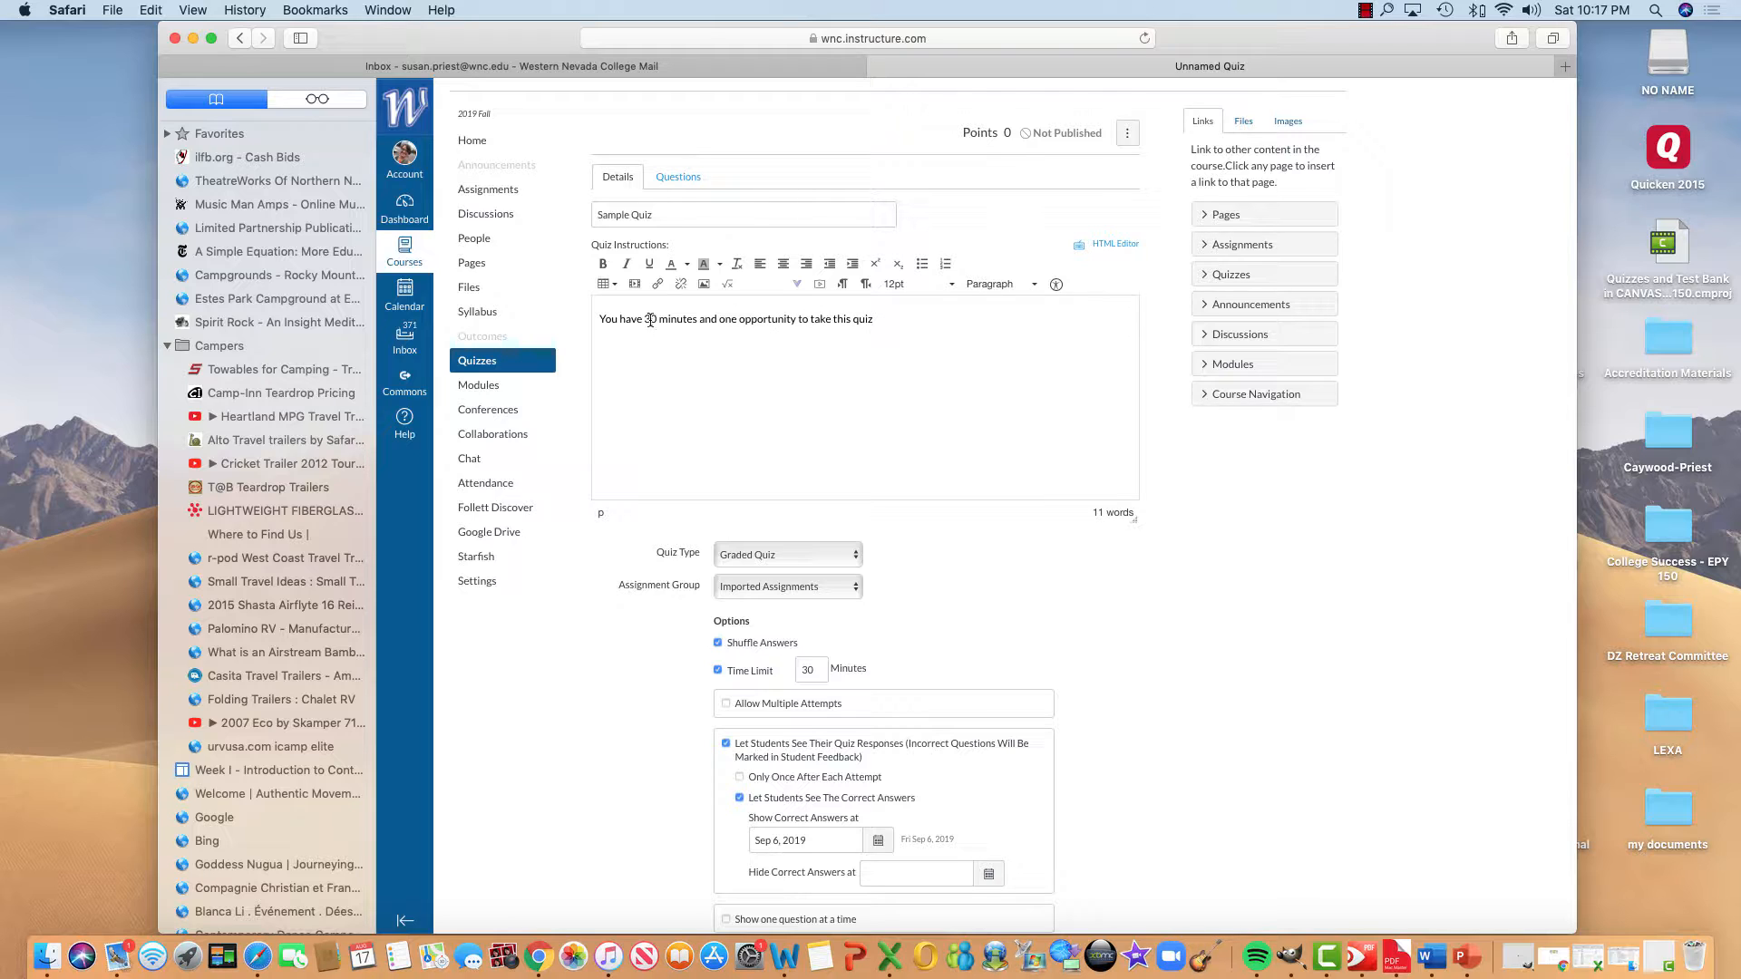
- Start a question group named True False in the quiz's questions and set it to pick 5 questions
{"action": "left_click", "coordinate": [677, 177]}
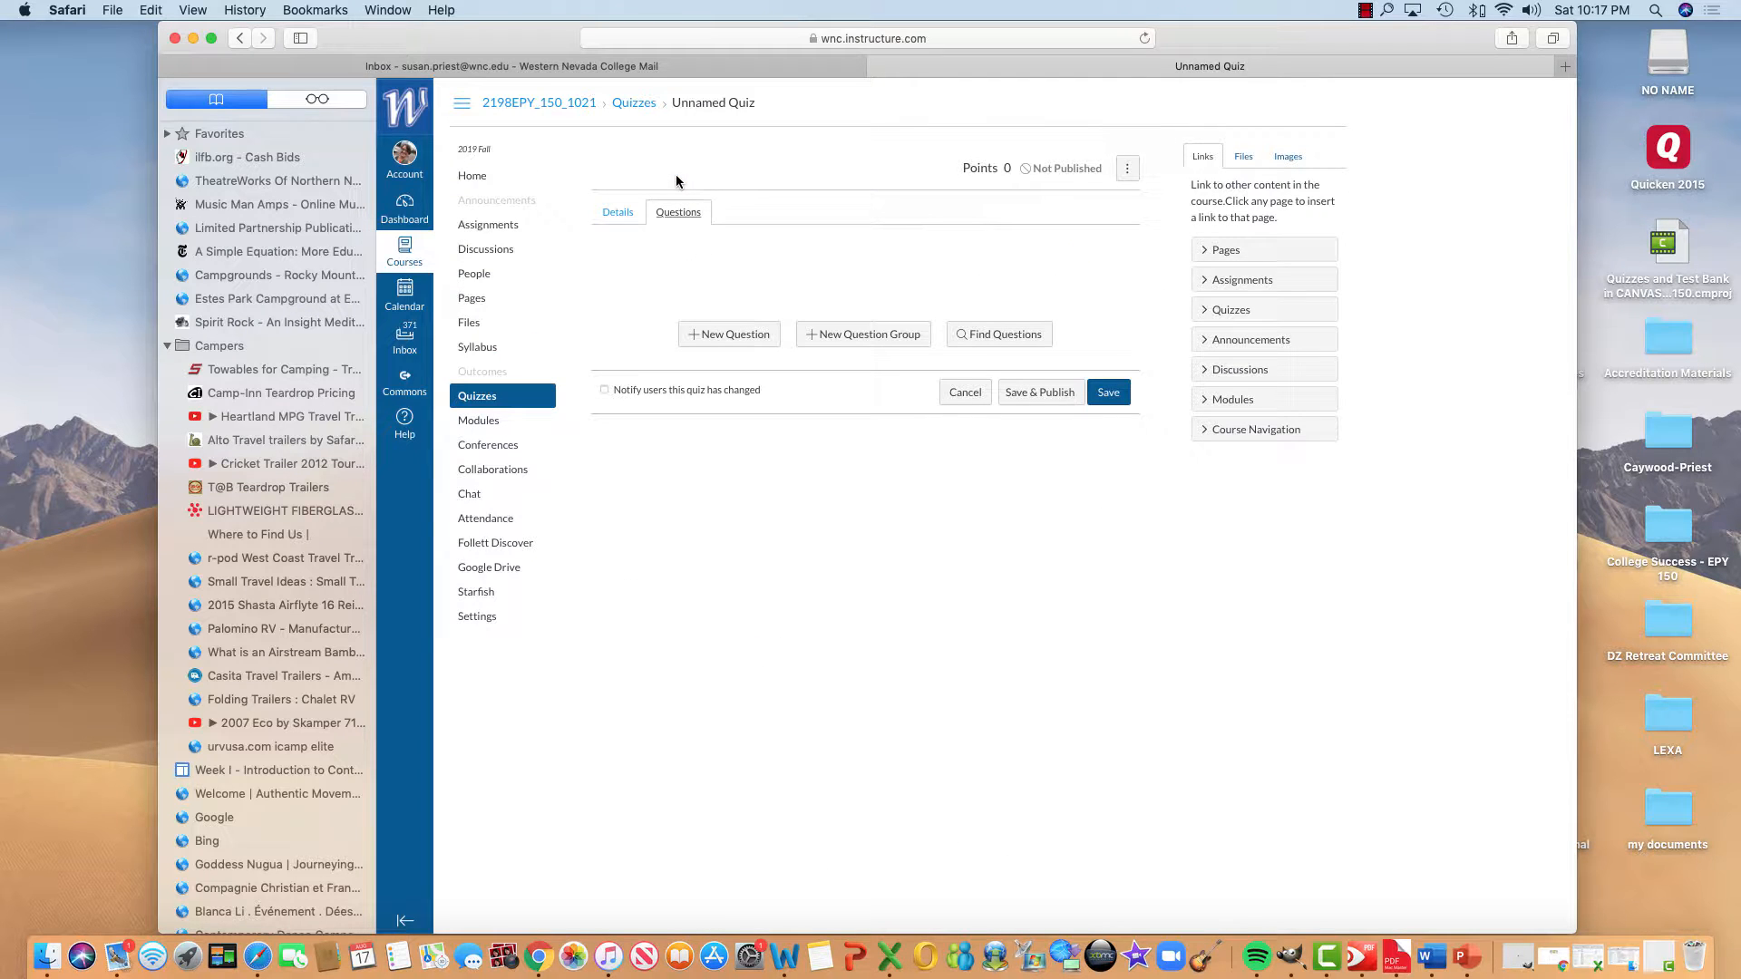
{"action": "left_click", "coordinate": [815, 337]}
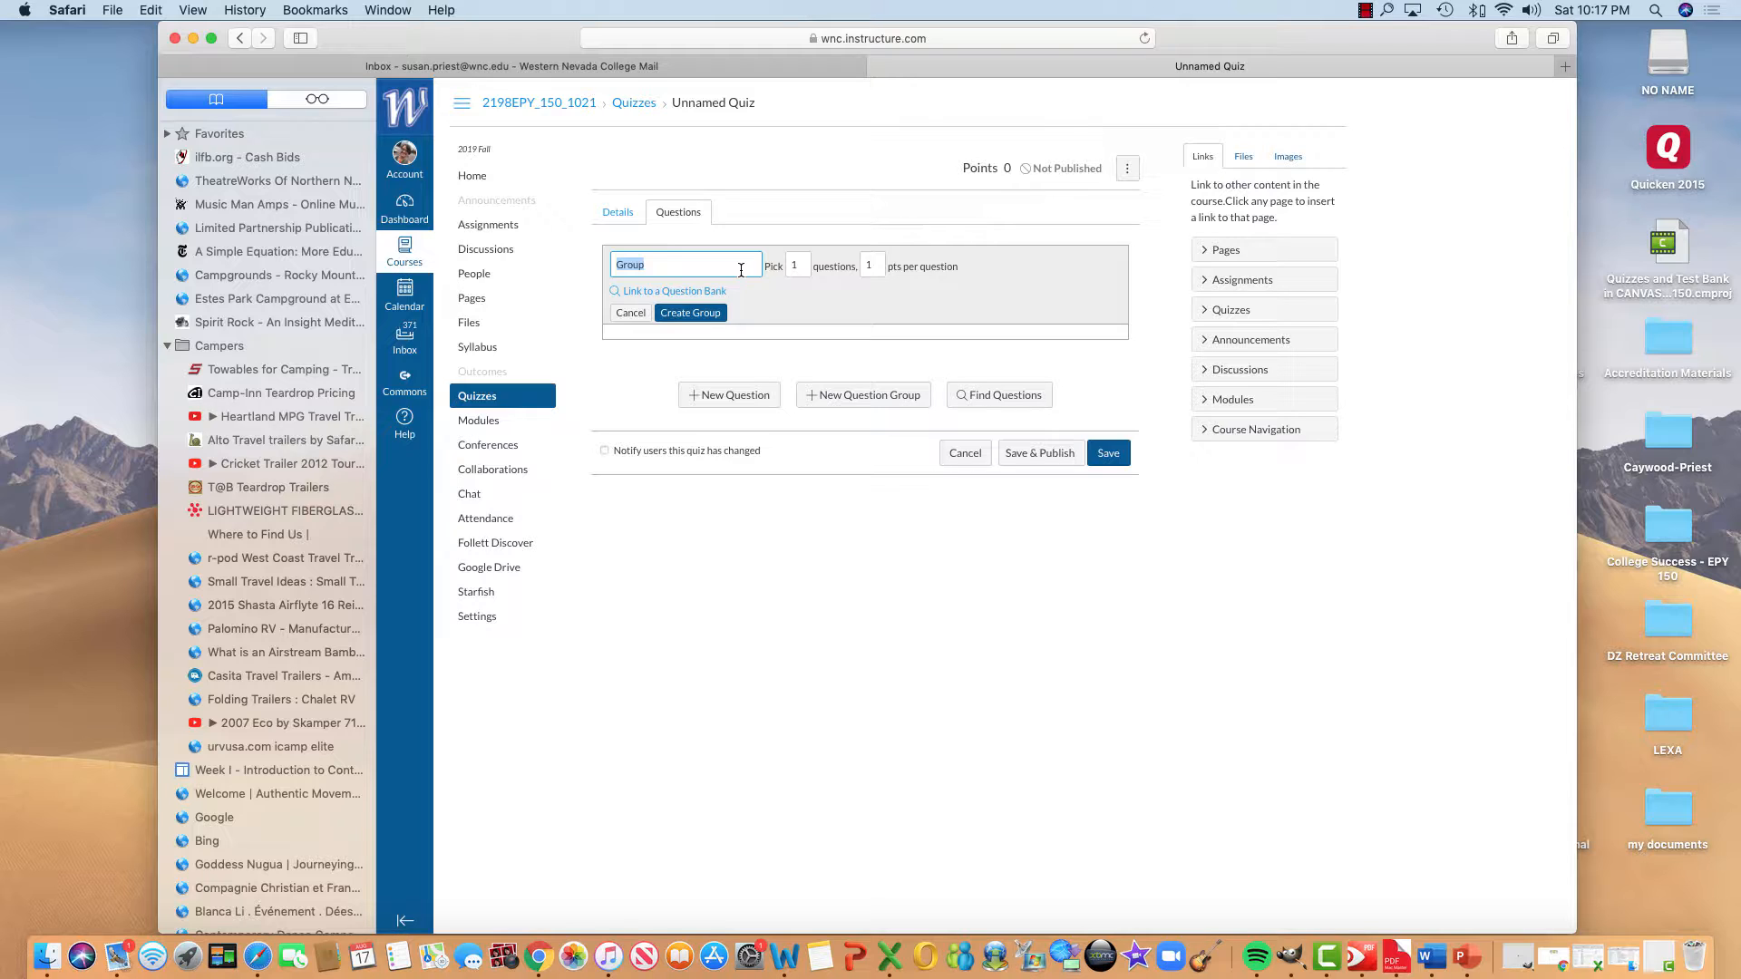
{"action": "type", "text": "True False"}
{"action": "left_click", "coordinate": [793, 267]}
{"action": "key", "text": "BackSpace"}
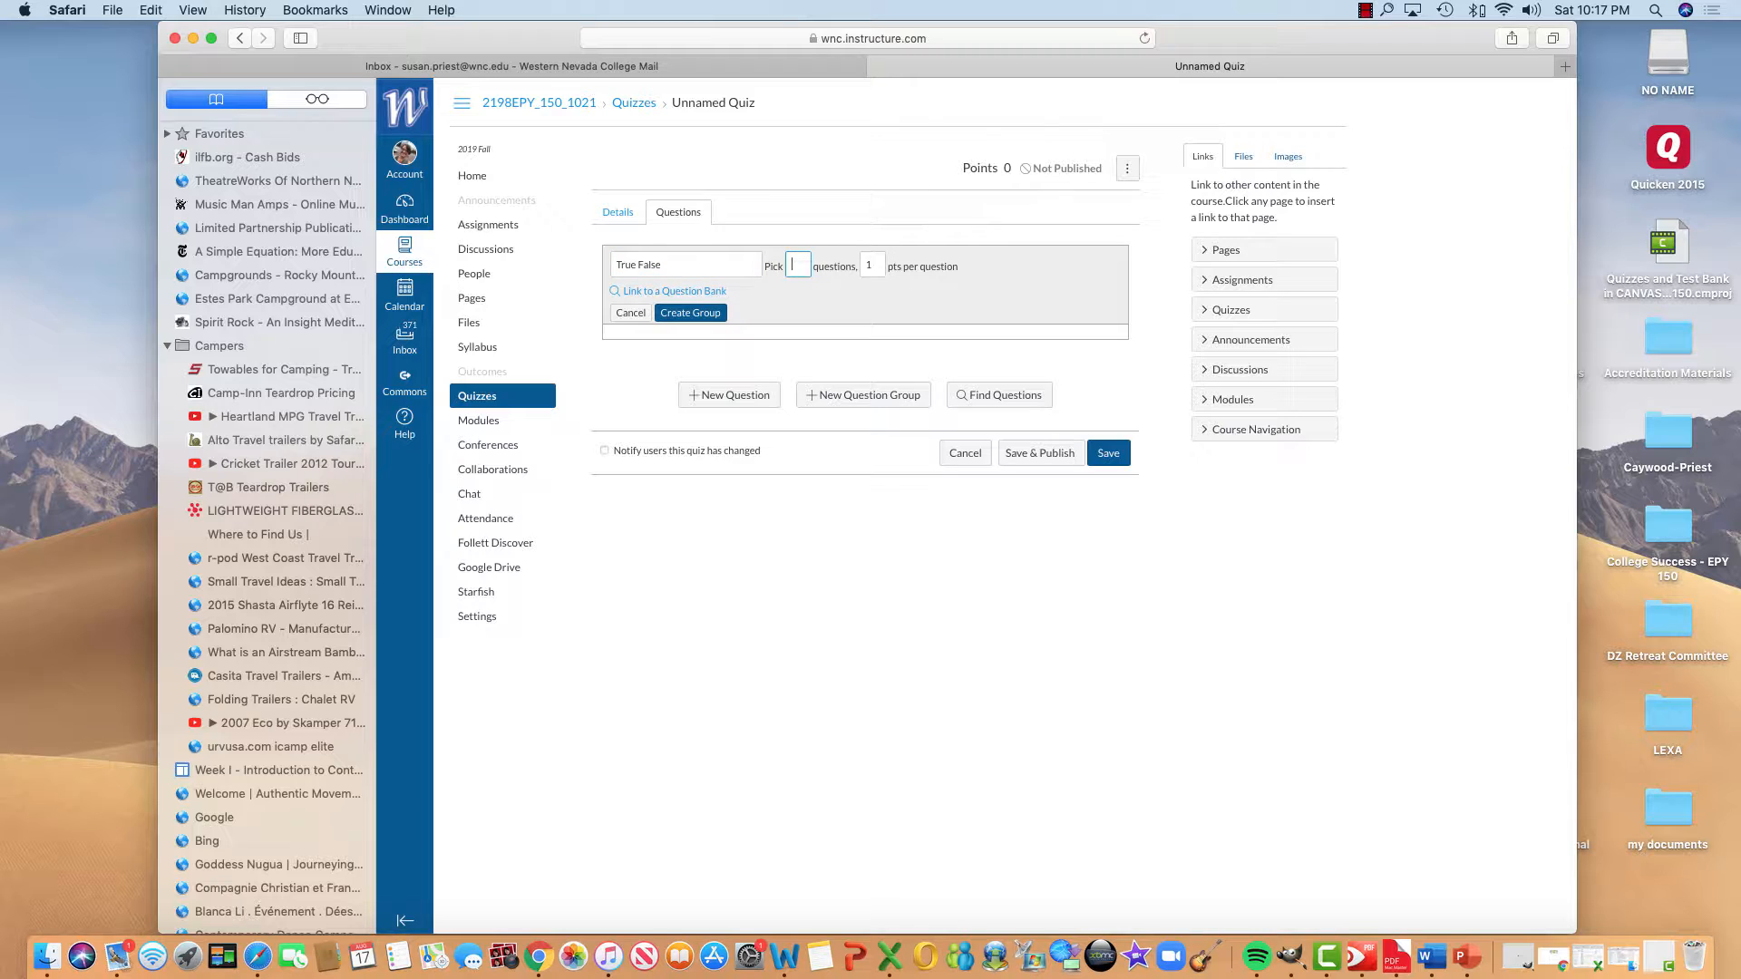
{"action": "type", "text": "5"}
- Link the True False group to the BAM Intro TF question bank of 2198EPY_150_1021 and create the group
{"action": "left_click", "coordinate": [700, 292]}
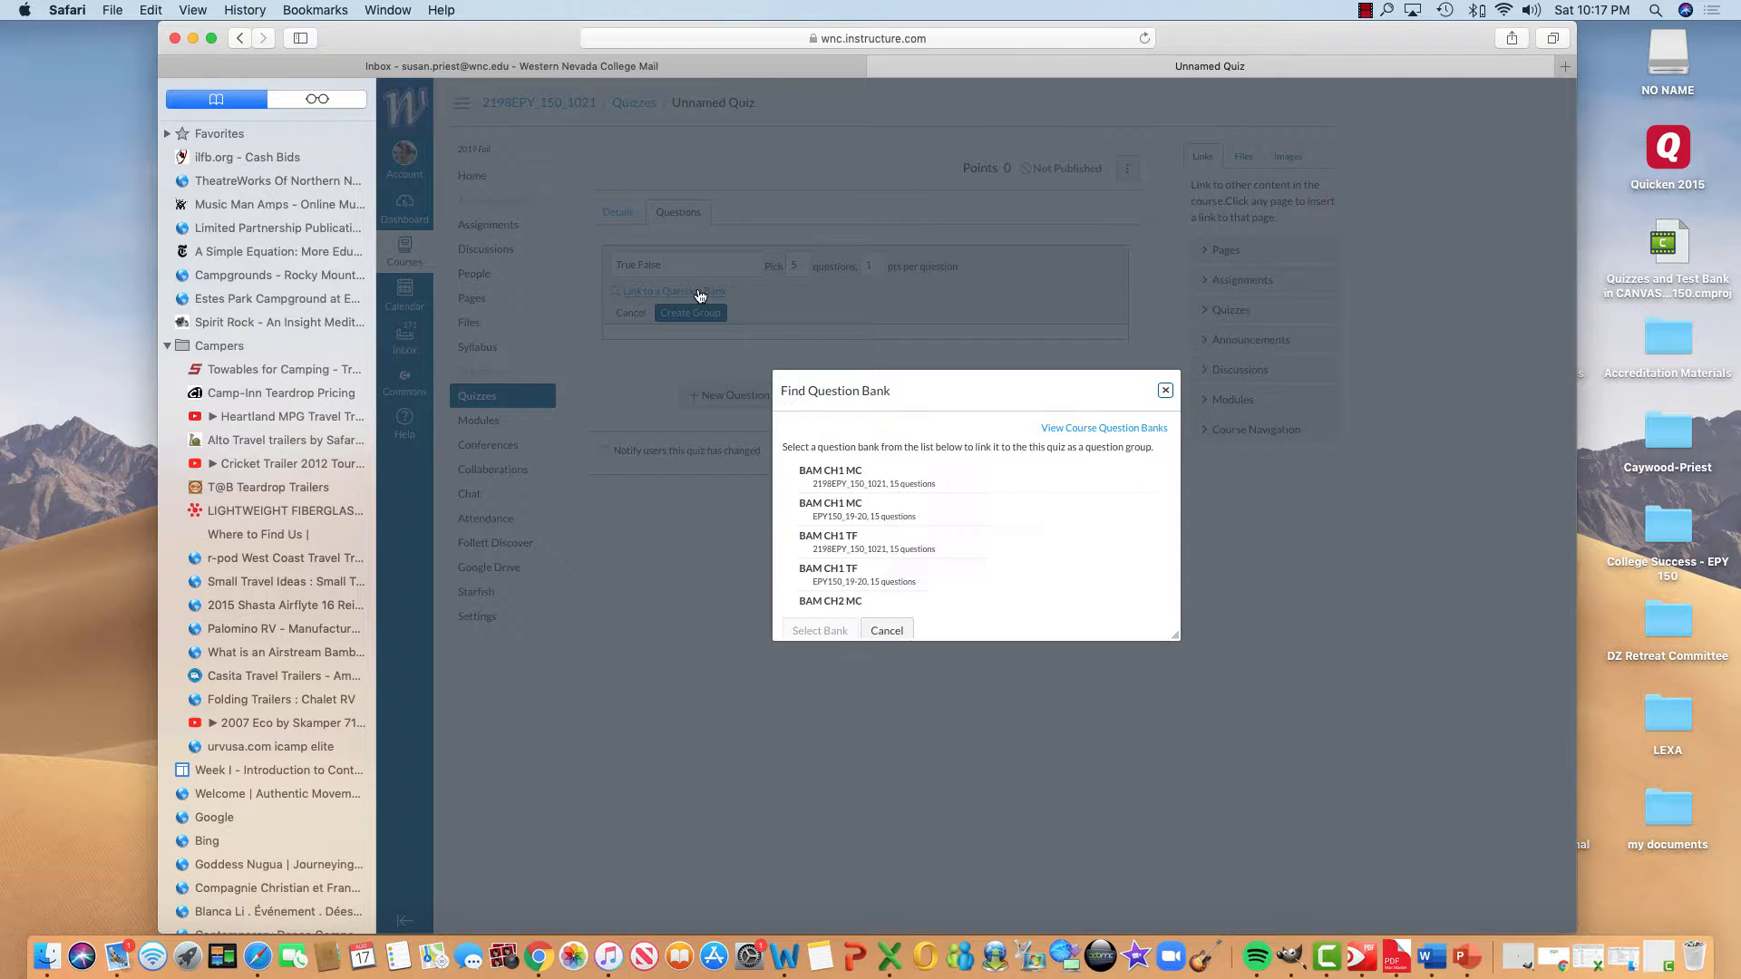
{"action": "scroll", "coordinate": [965, 530], "scroll_direction": "down", "scroll_amount": 5}
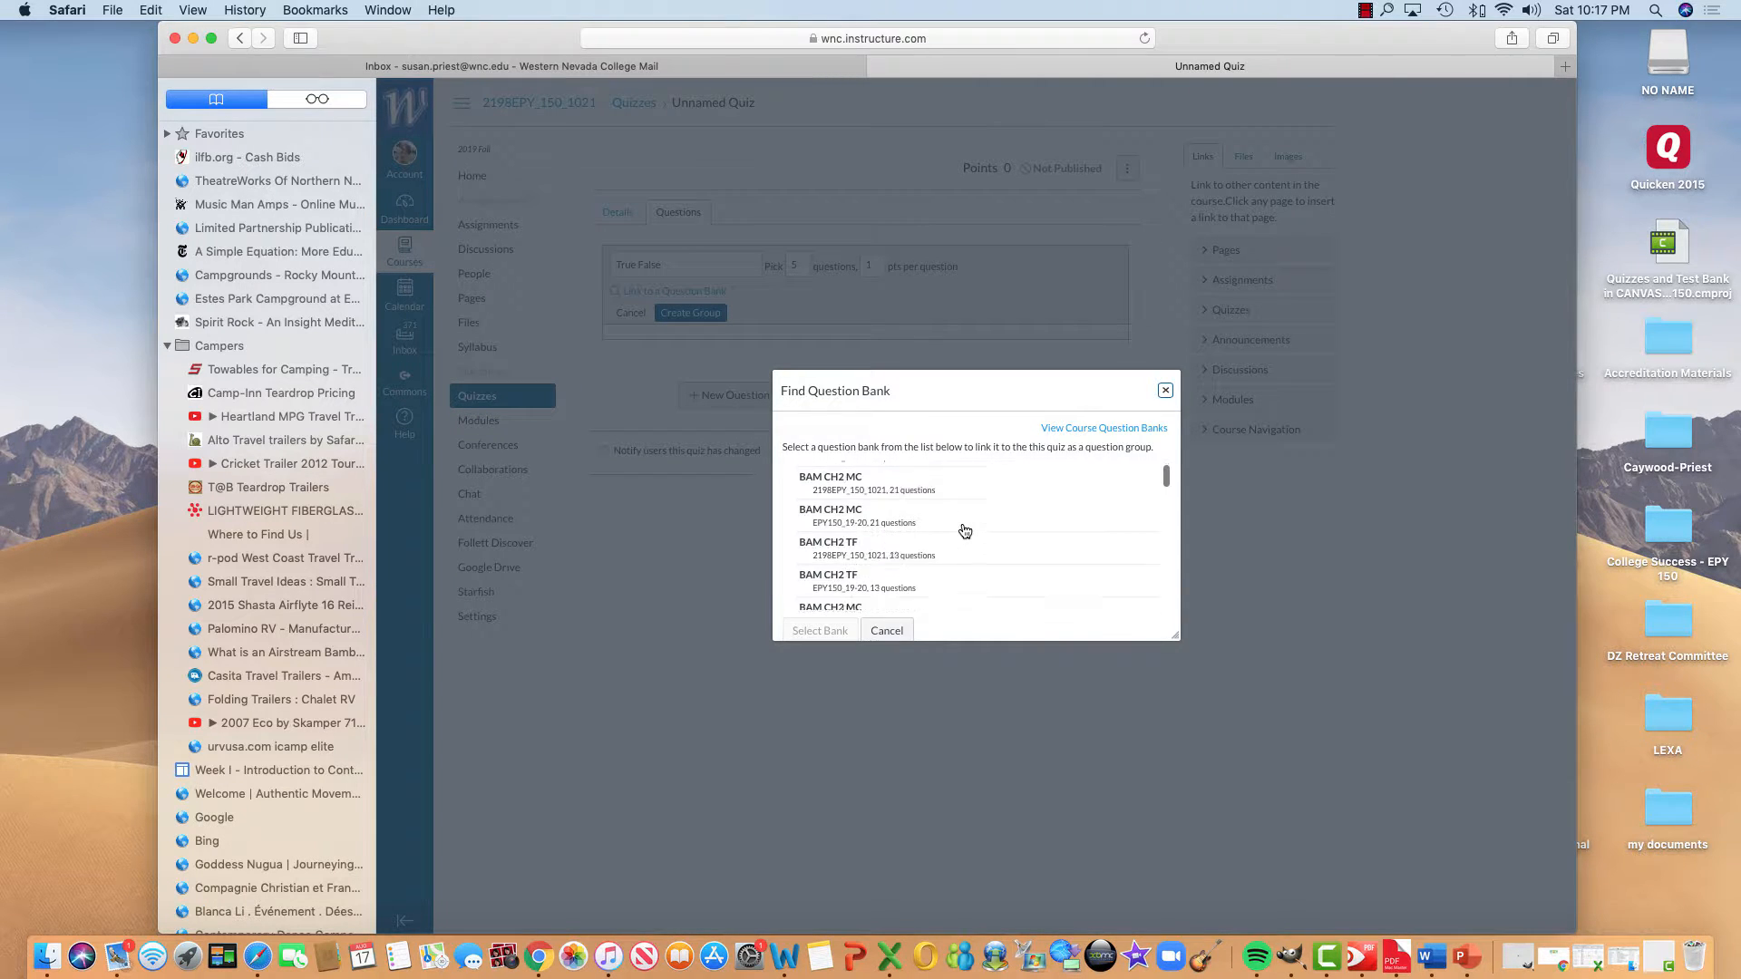
{"action": "scroll", "coordinate": [964, 530], "scroll_direction": "down", "scroll_amount": 10}
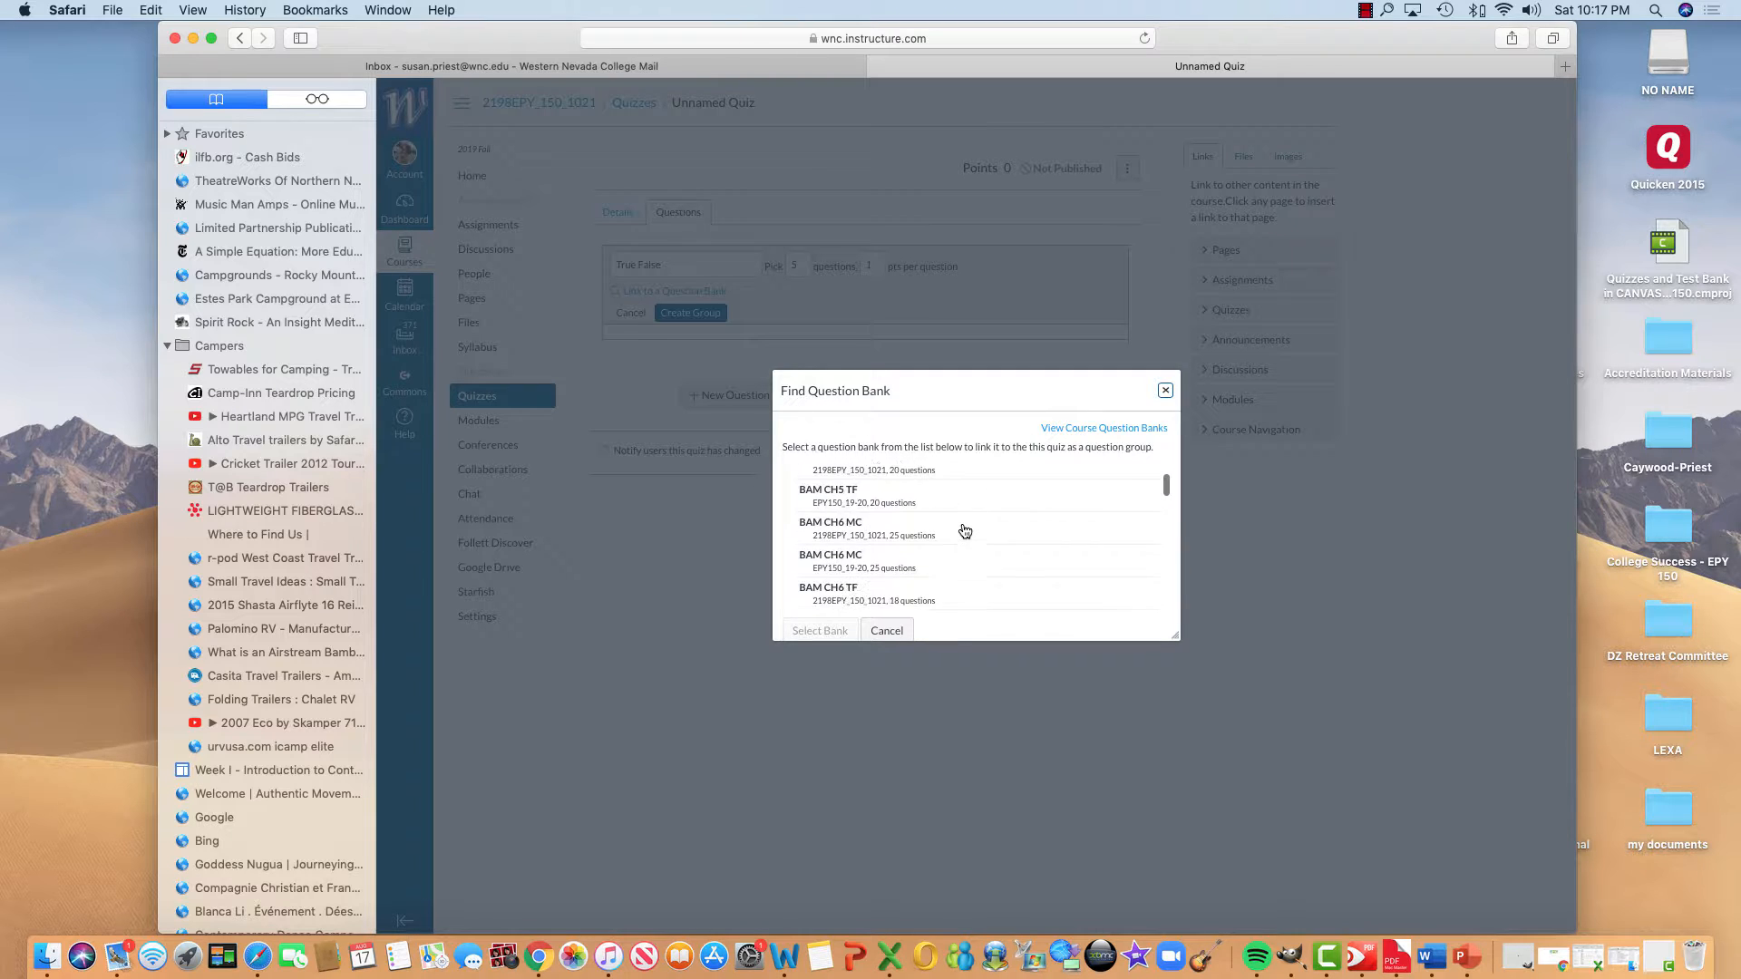
{"action": "scroll", "coordinate": [965, 530], "scroll_direction": "down", "scroll_amount": 5}
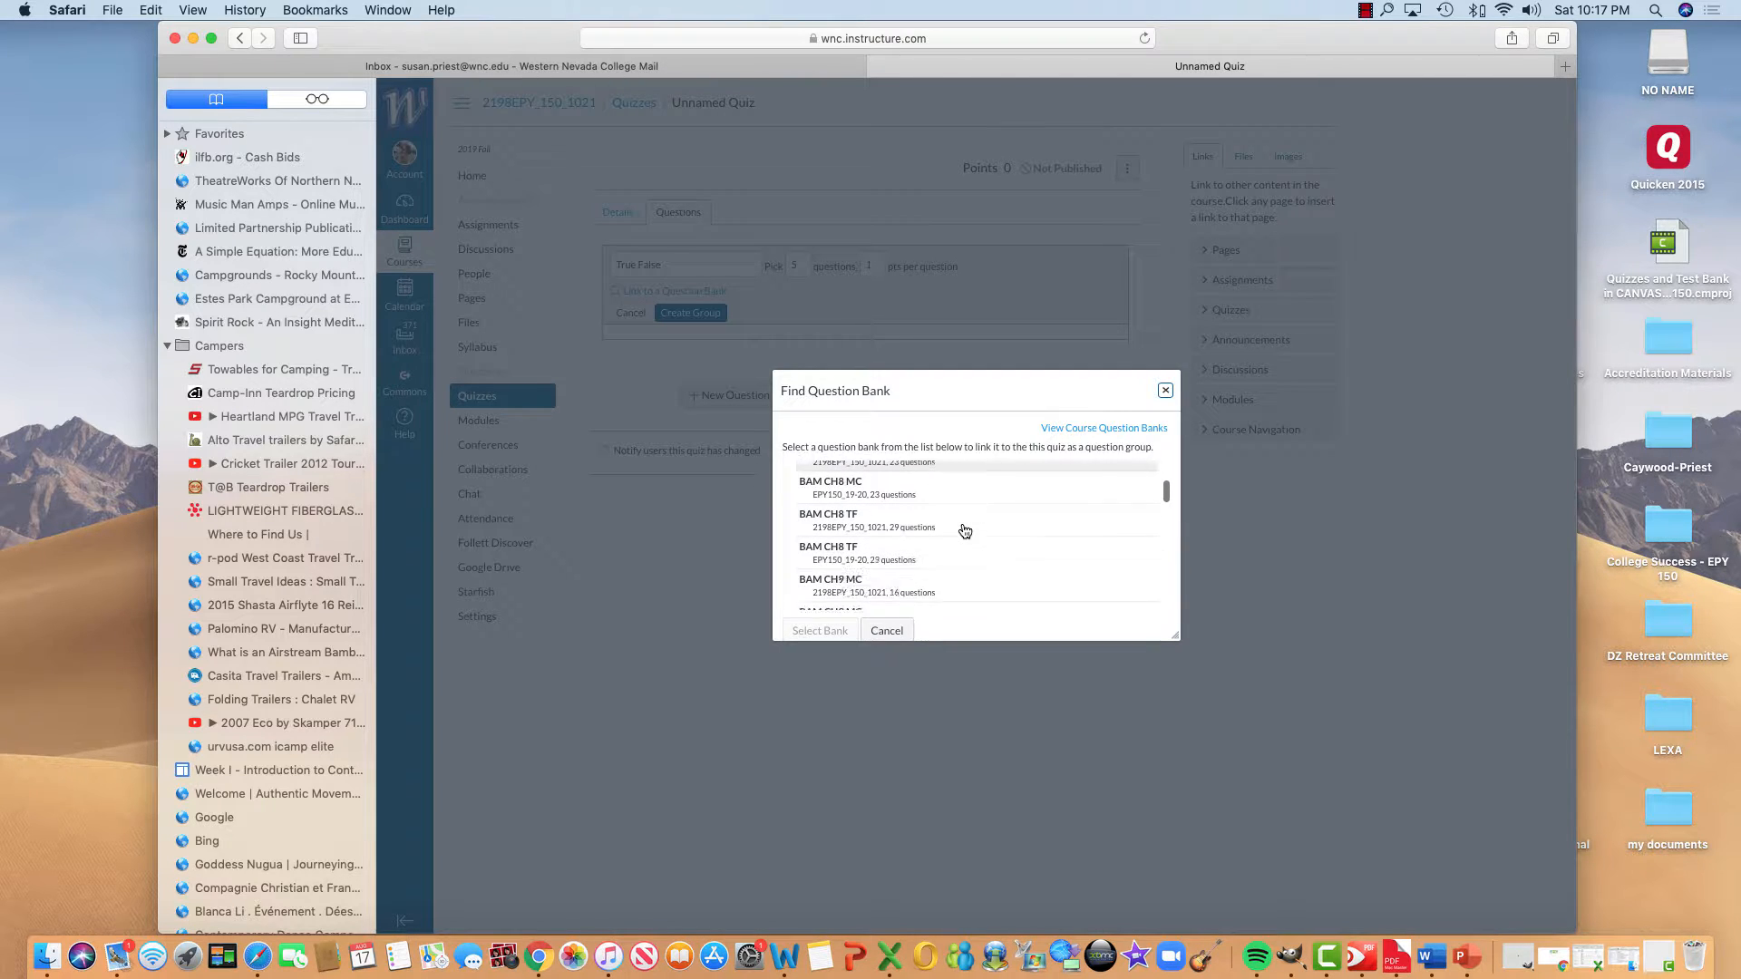
{"action": "scroll", "coordinate": [965, 530], "scroll_direction": "down", "scroll_amount": 5}
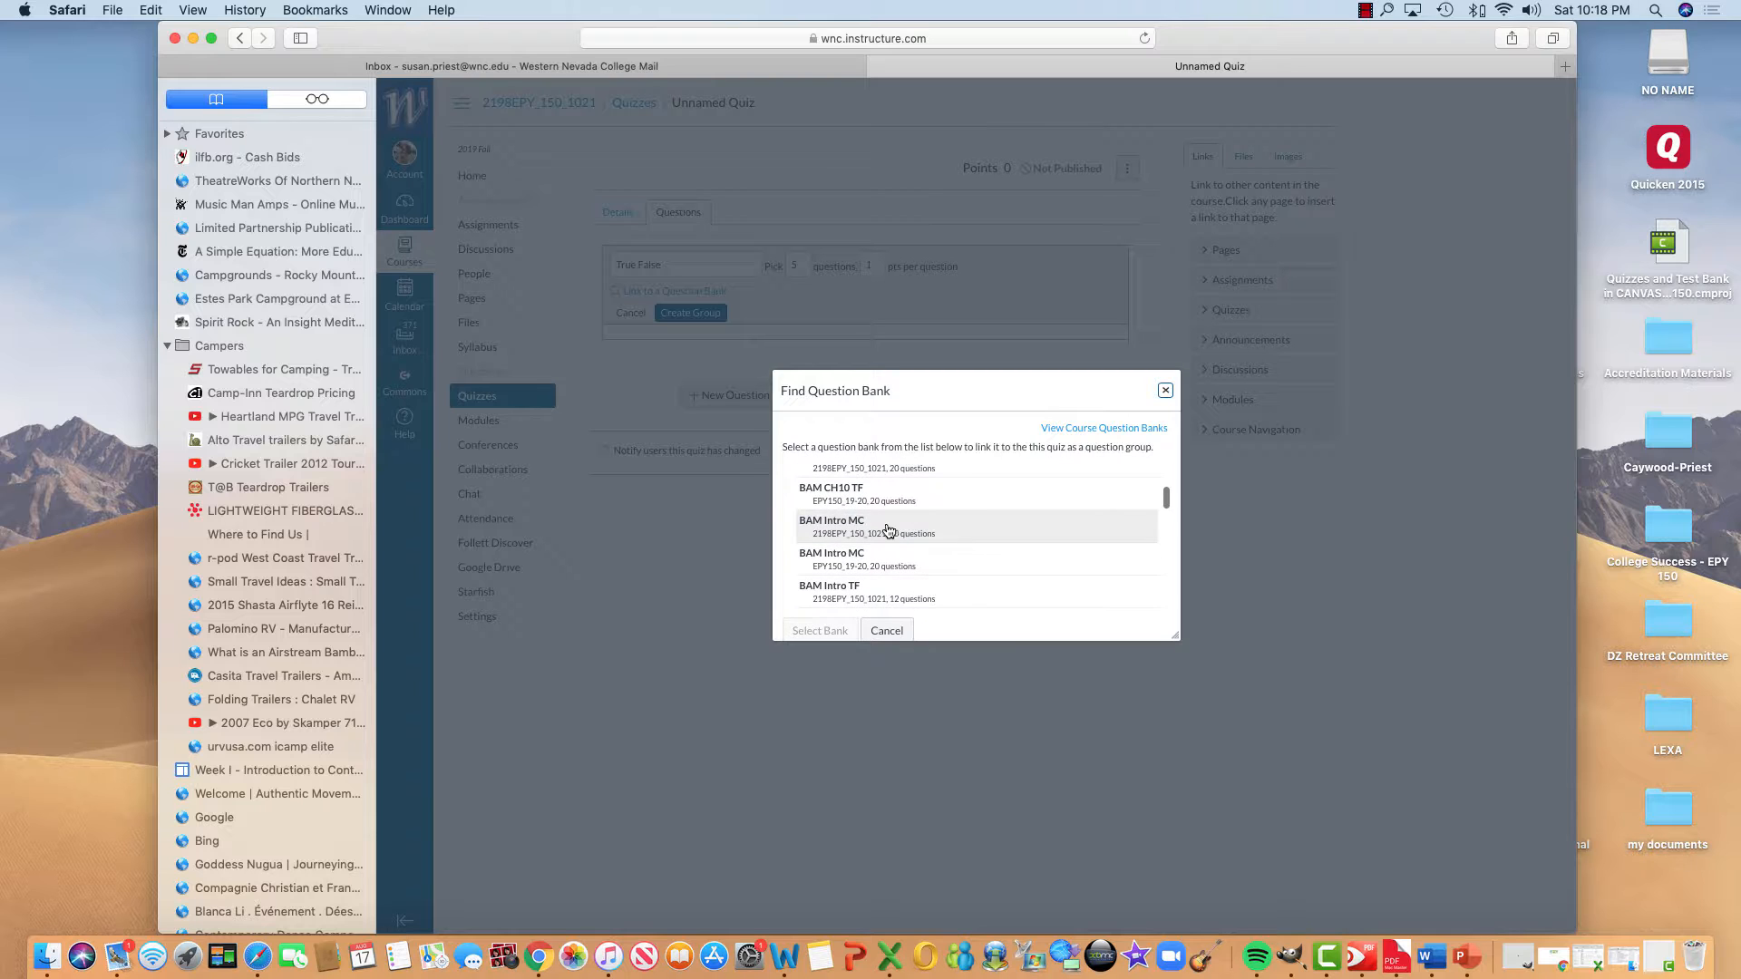
{"action": "left_click", "coordinate": [851, 596]}
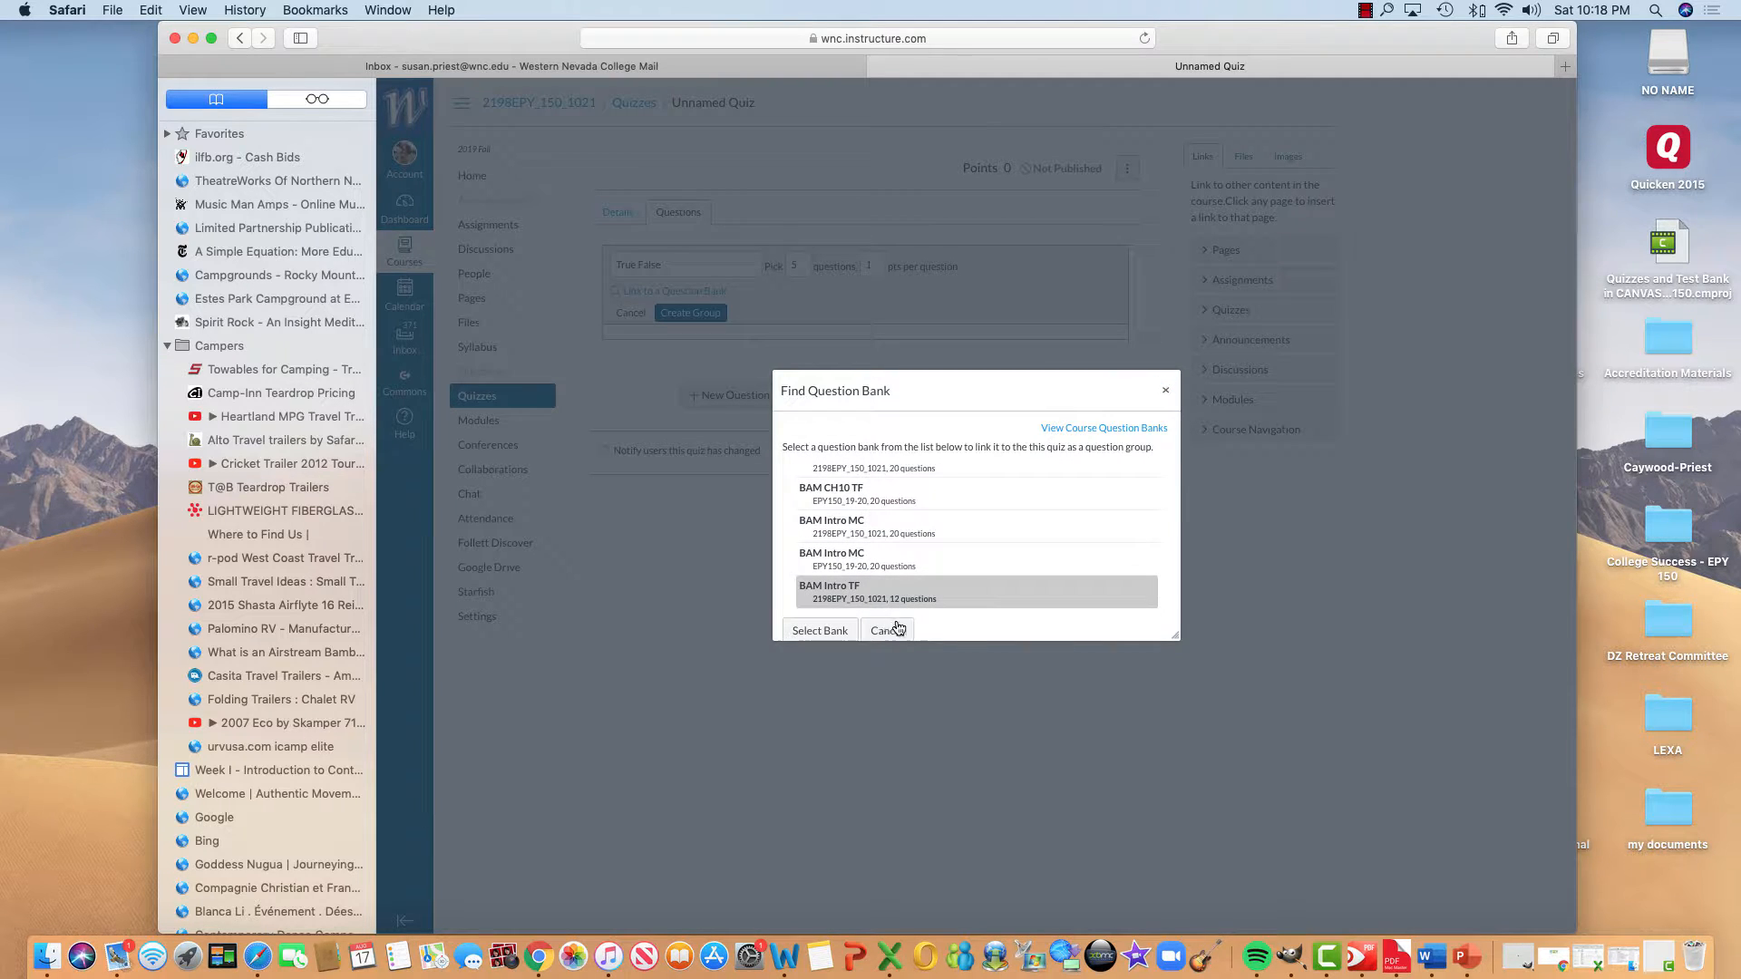
{"action": "left_click", "coordinate": [822, 631]}
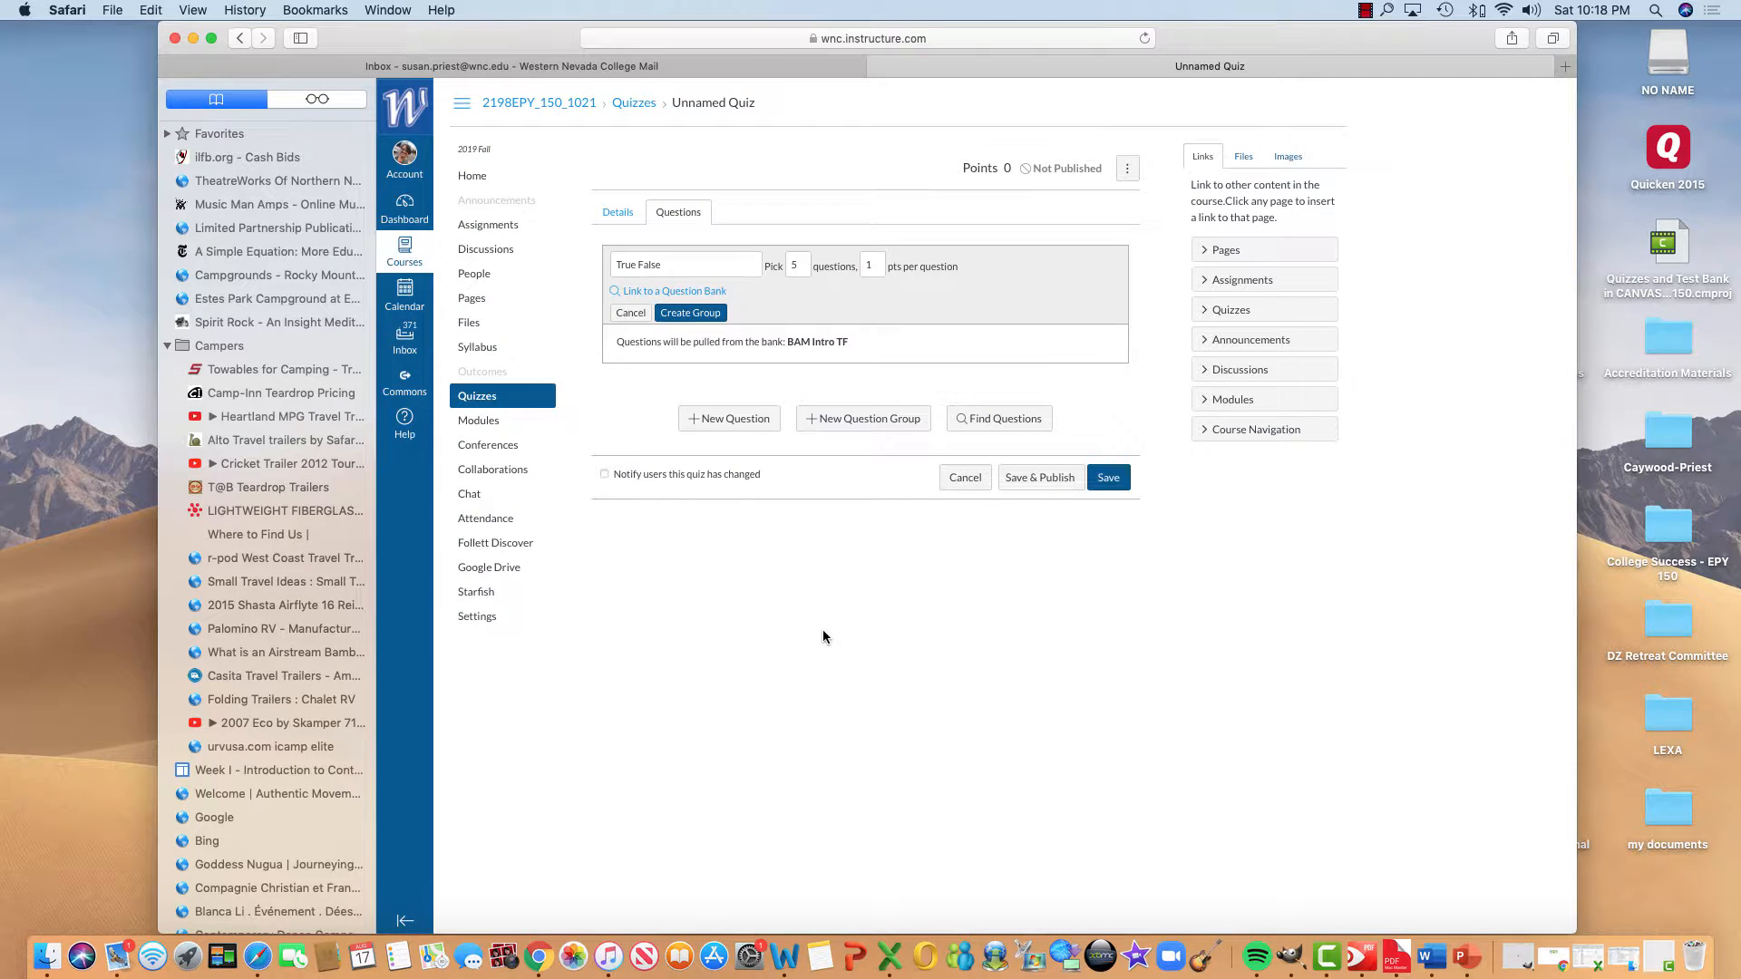
{"action": "left_click", "coordinate": [705, 317]}
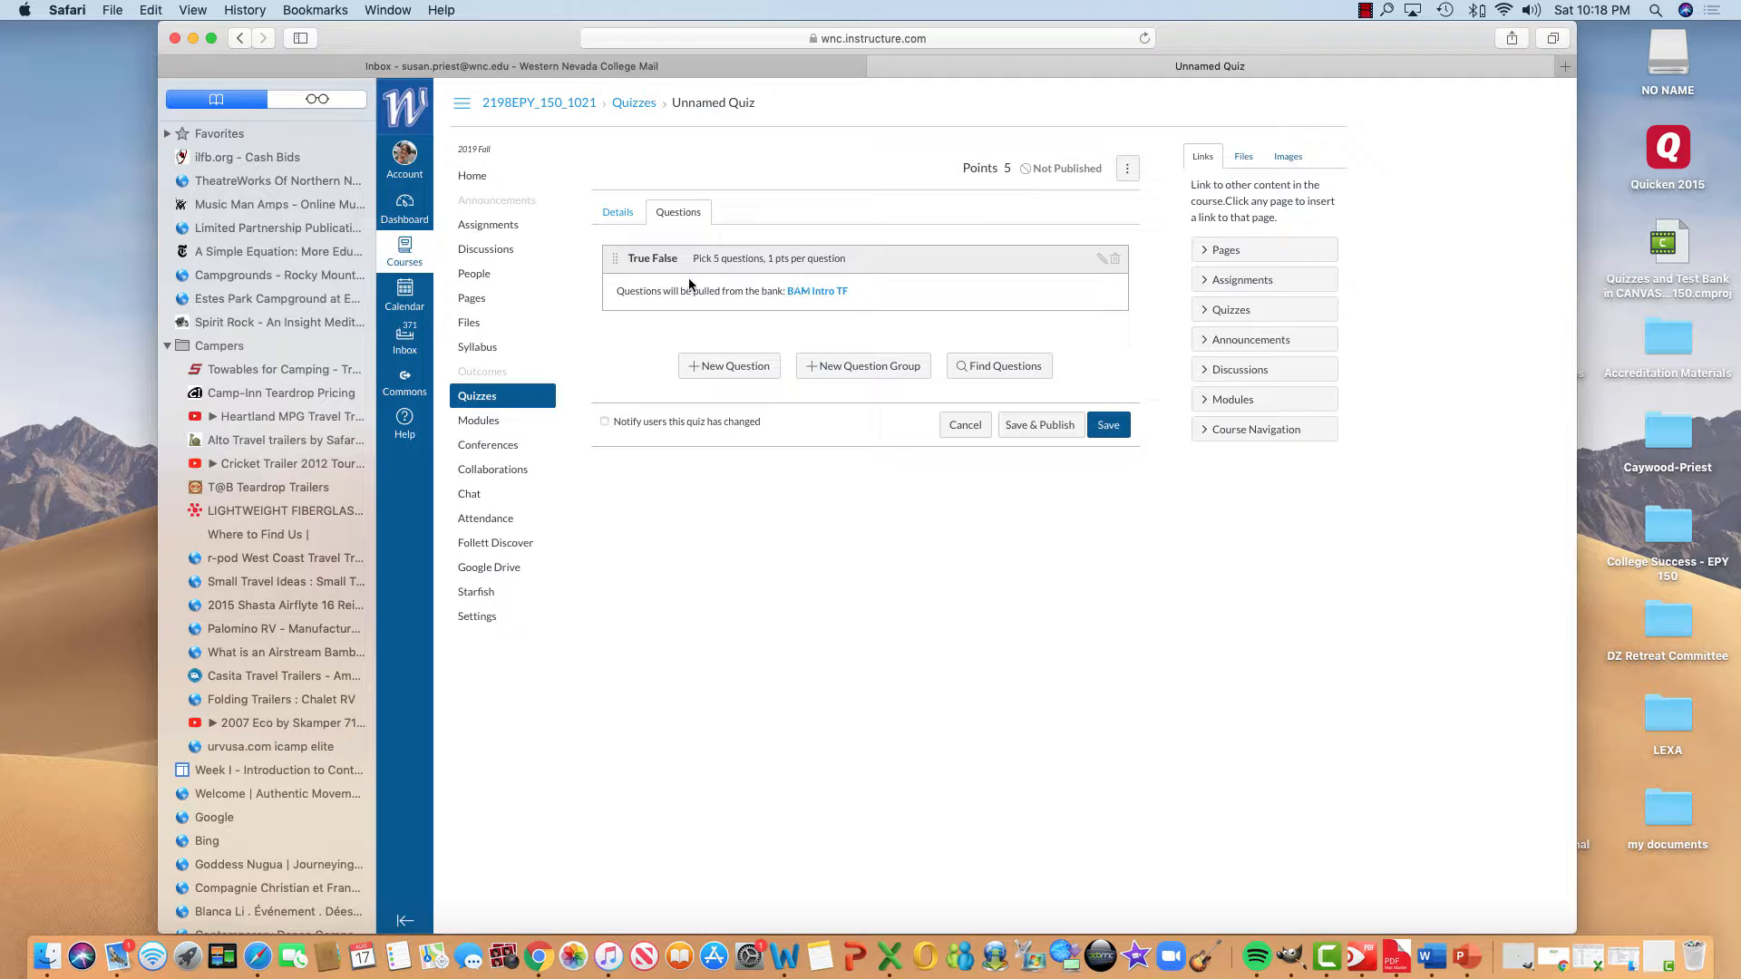
- Start a second question group named Multiple Choice and set it to pick 10 questions
{"action": "left_click", "coordinate": [816, 370]}
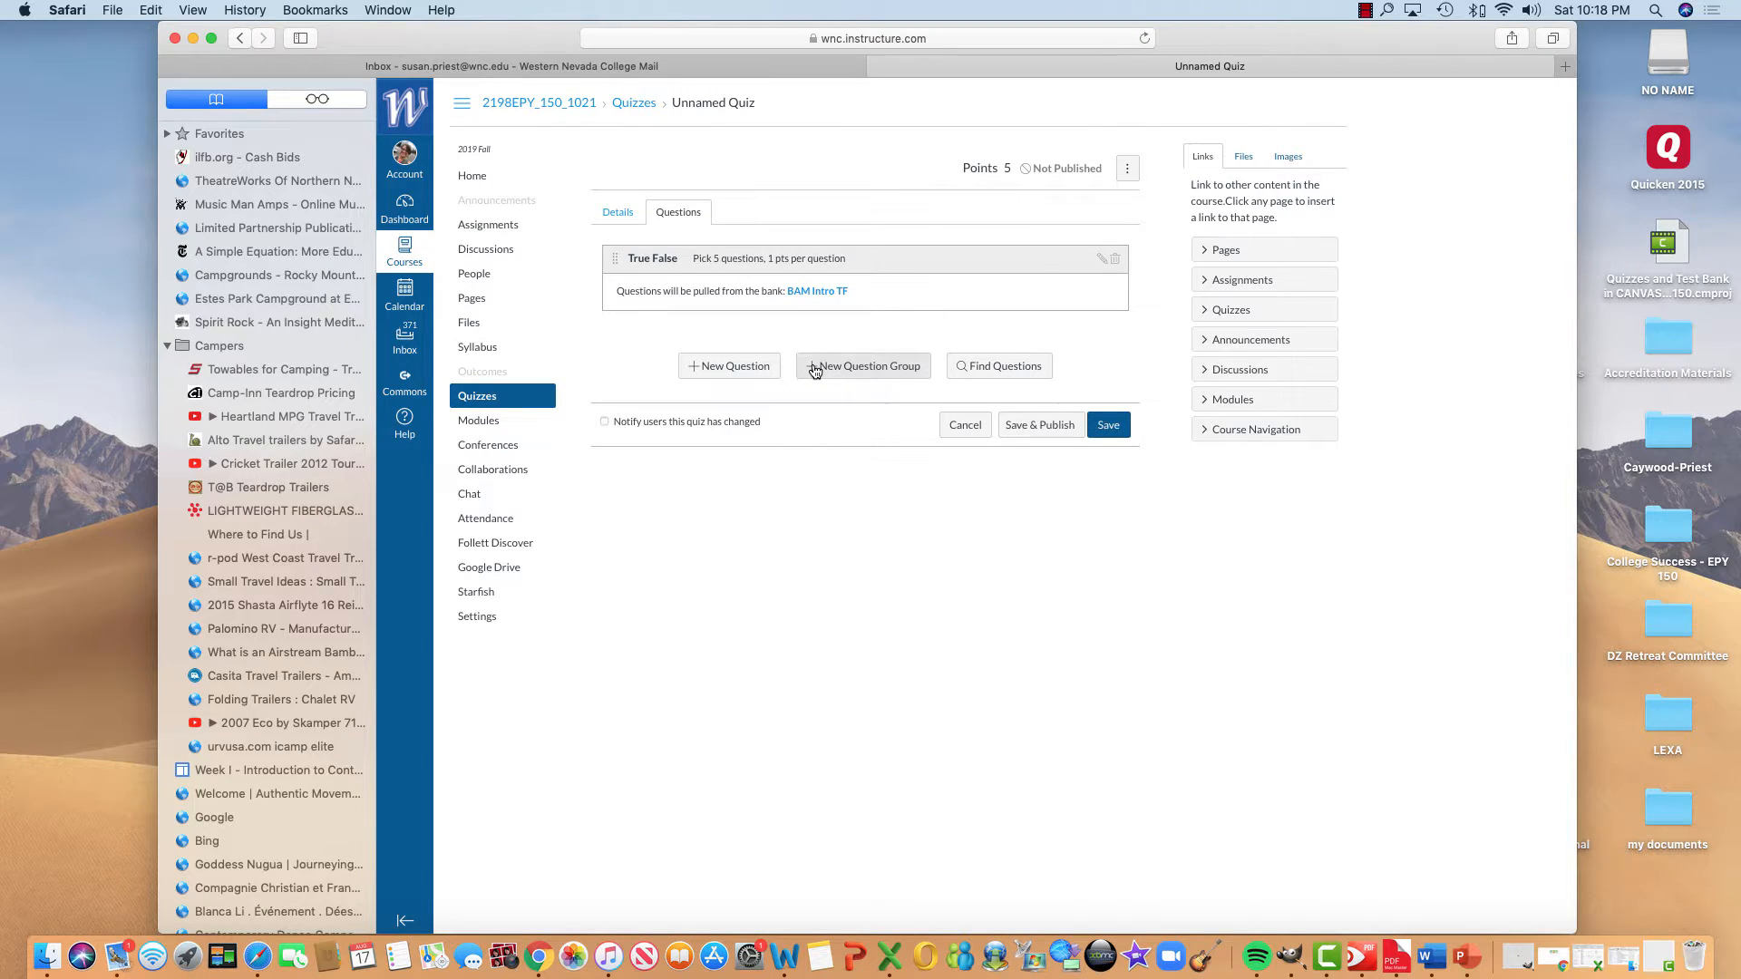
{"action": "type", "text": "M"}
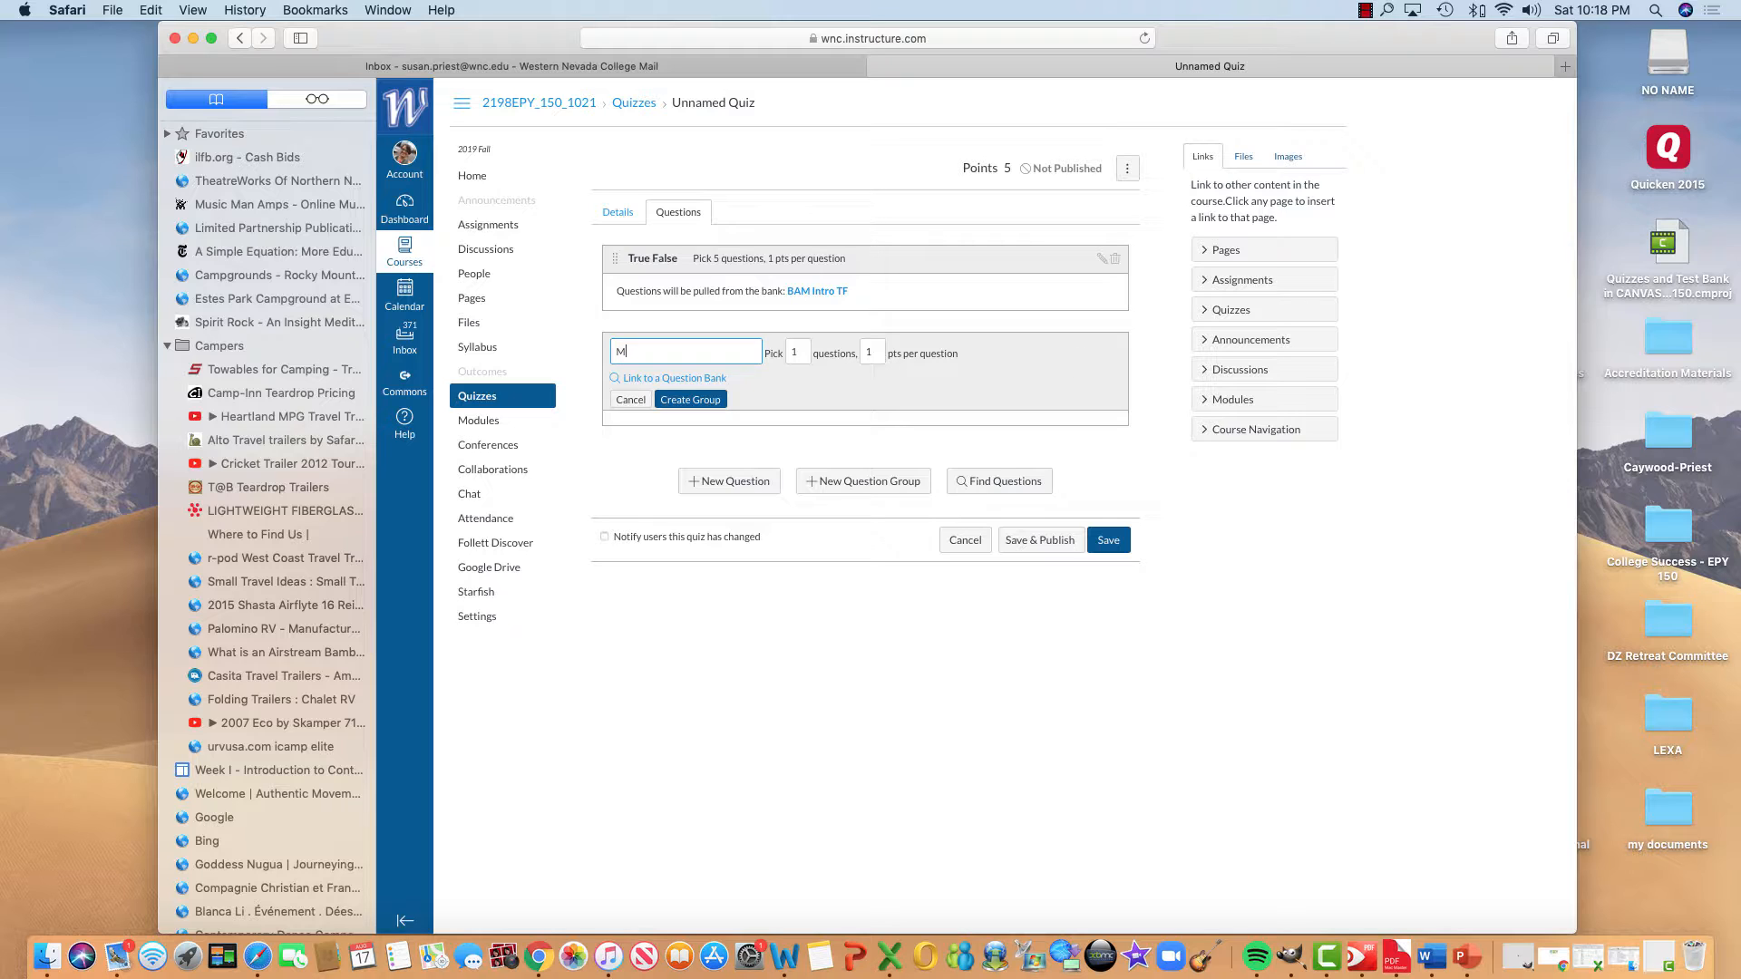
{"action": "type", "text": "ultiple Choice"}
{"action": "left_click", "coordinate": [798, 353]}
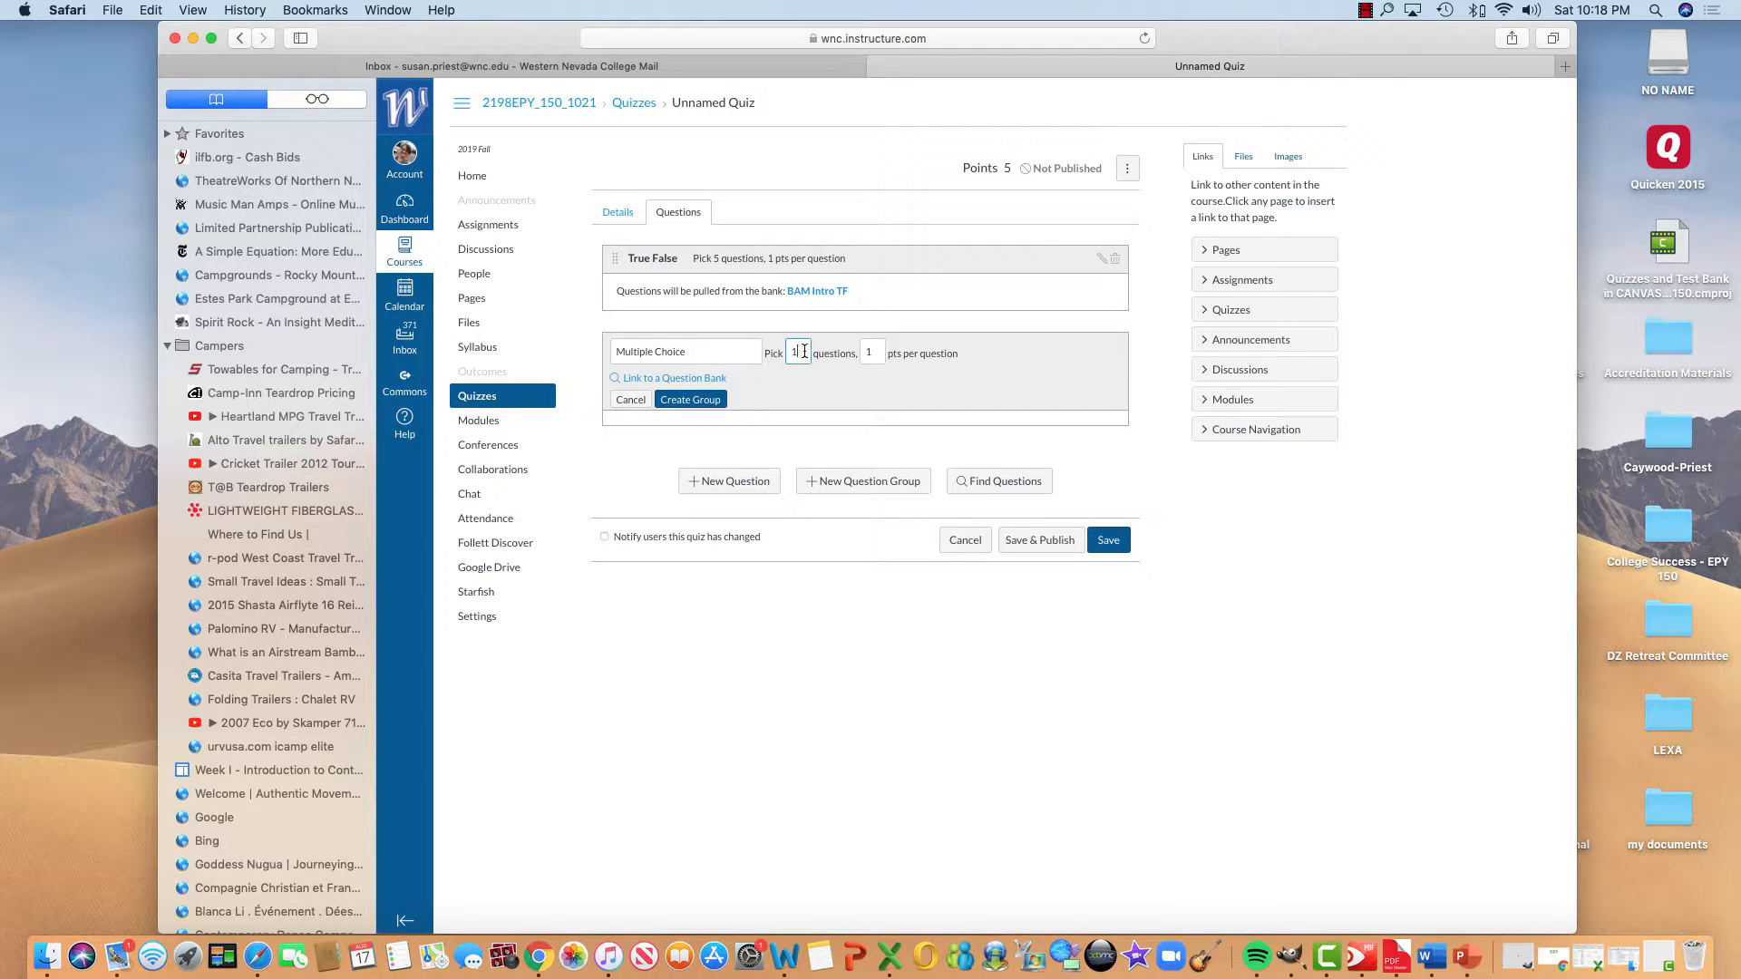
{"action": "key", "text": "BackSpace"}
{"action": "type", "text": "10"}
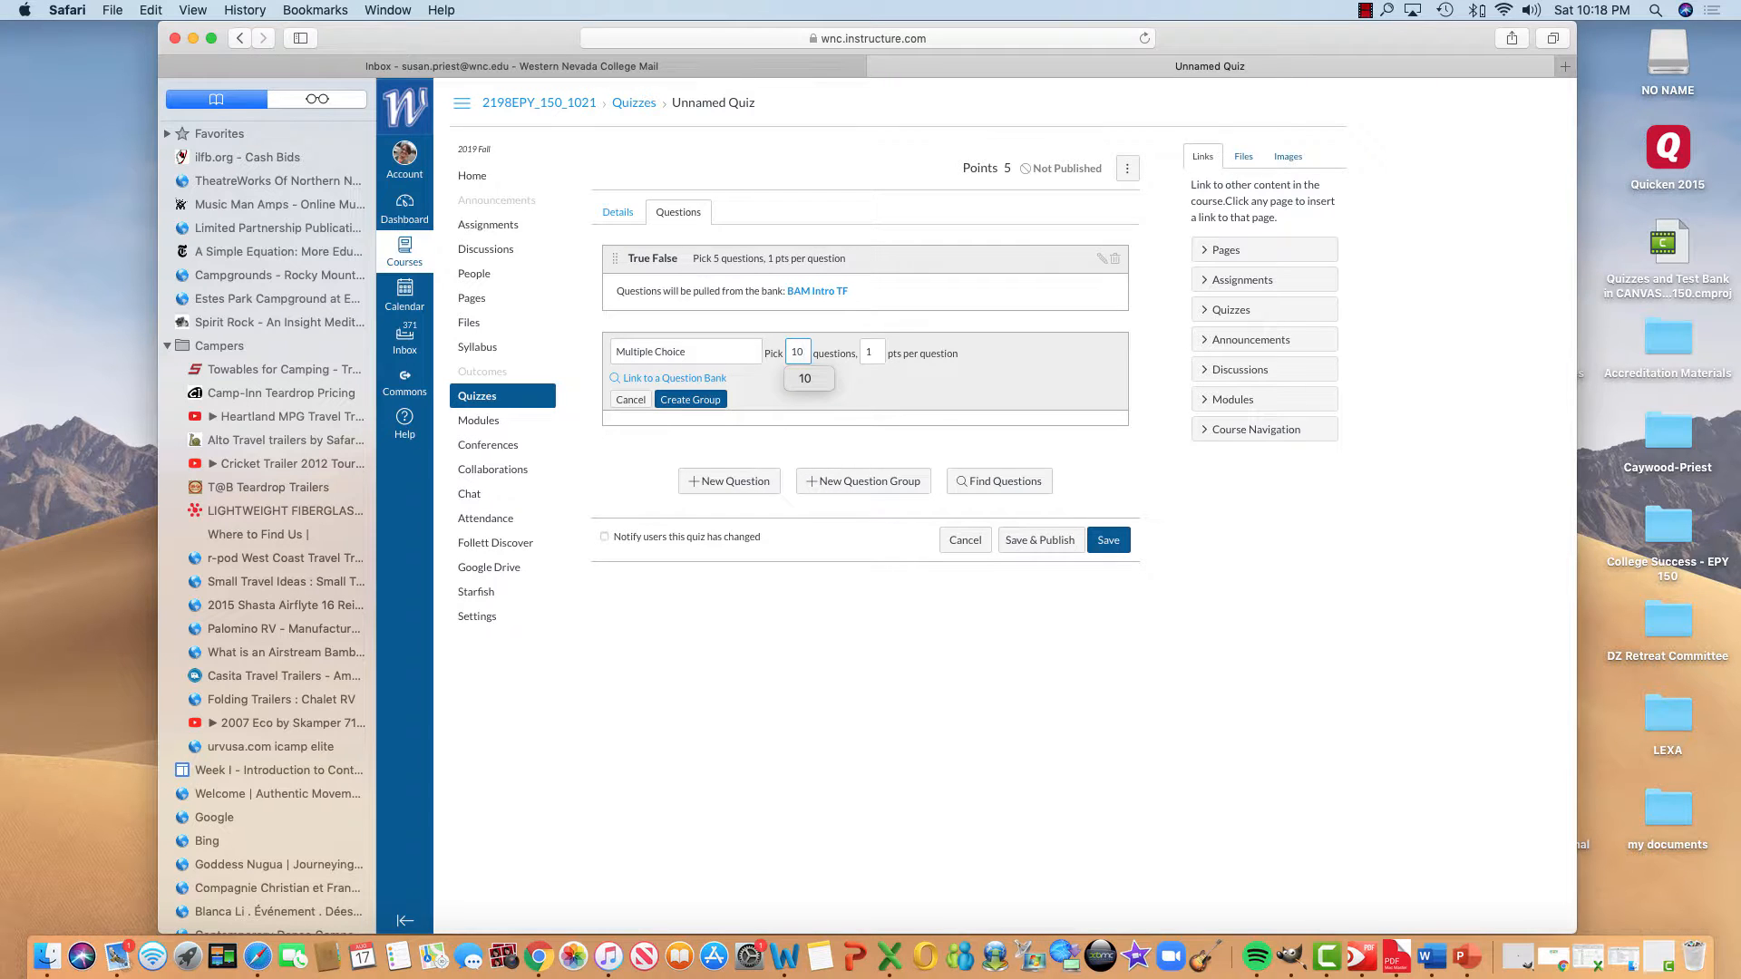
- Link the Multiple Choice group to the BAM Intro MC question bank of EPY150_19-20 and create the group
{"action": "left_click", "coordinate": [699, 381]}
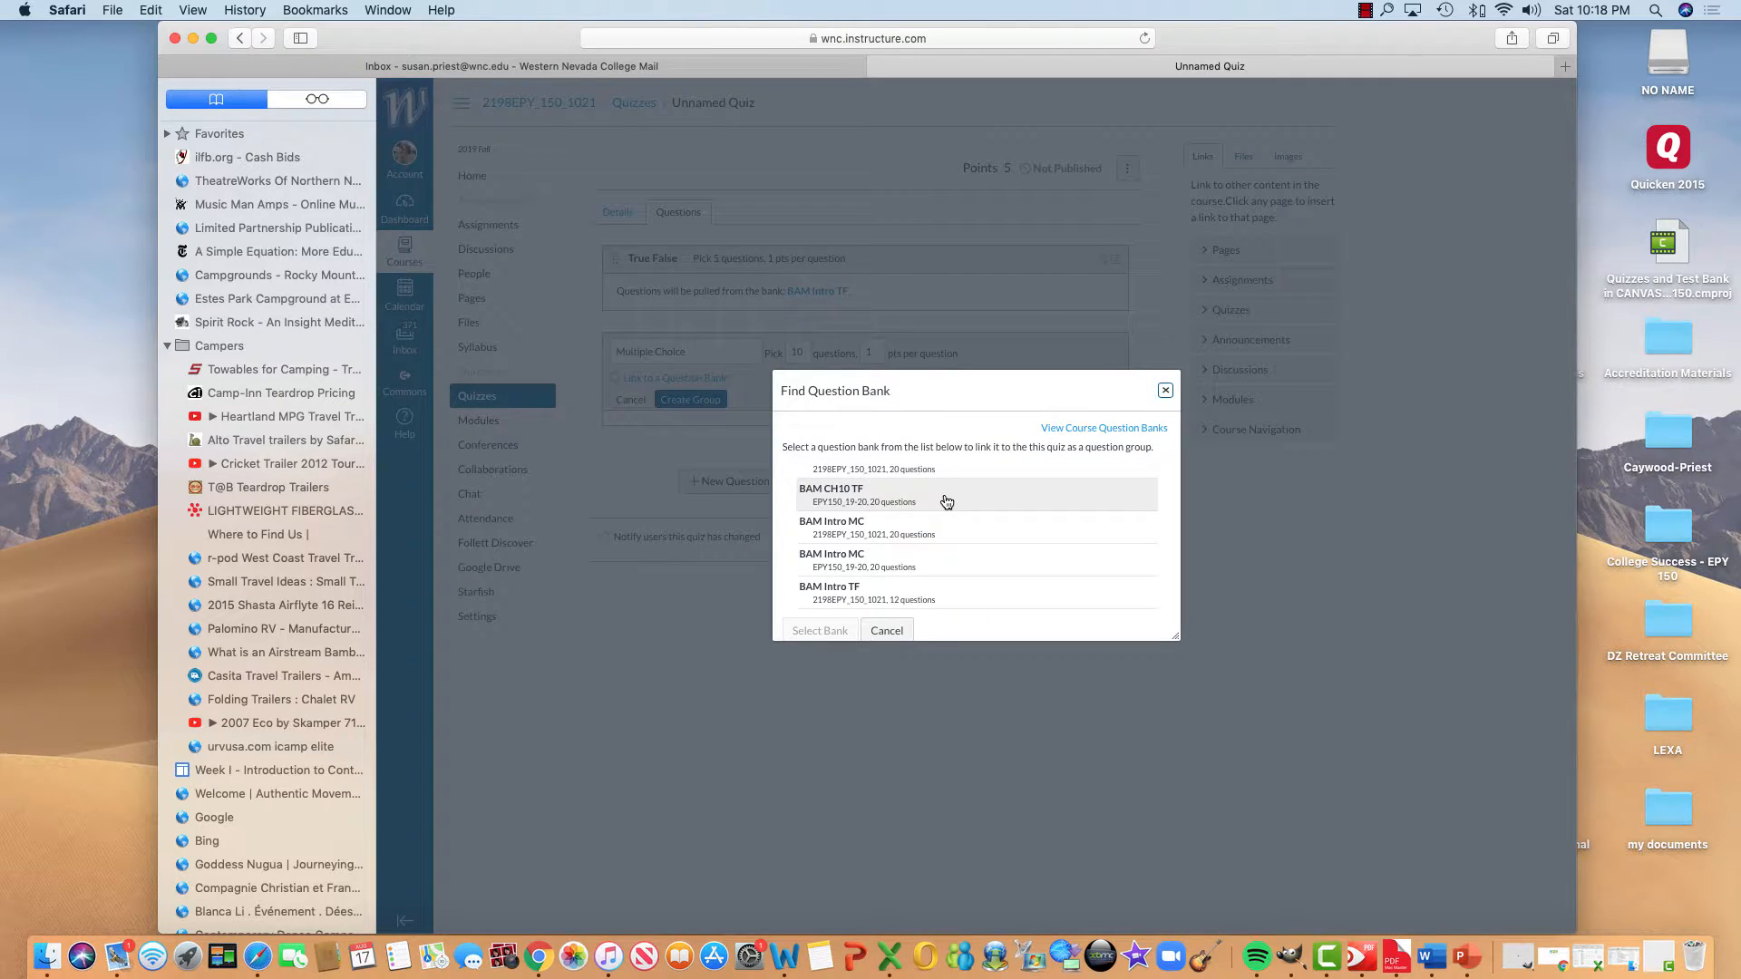
{"action": "left_click", "coordinate": [838, 571]}
{"action": "left_click", "coordinate": [820, 629]}
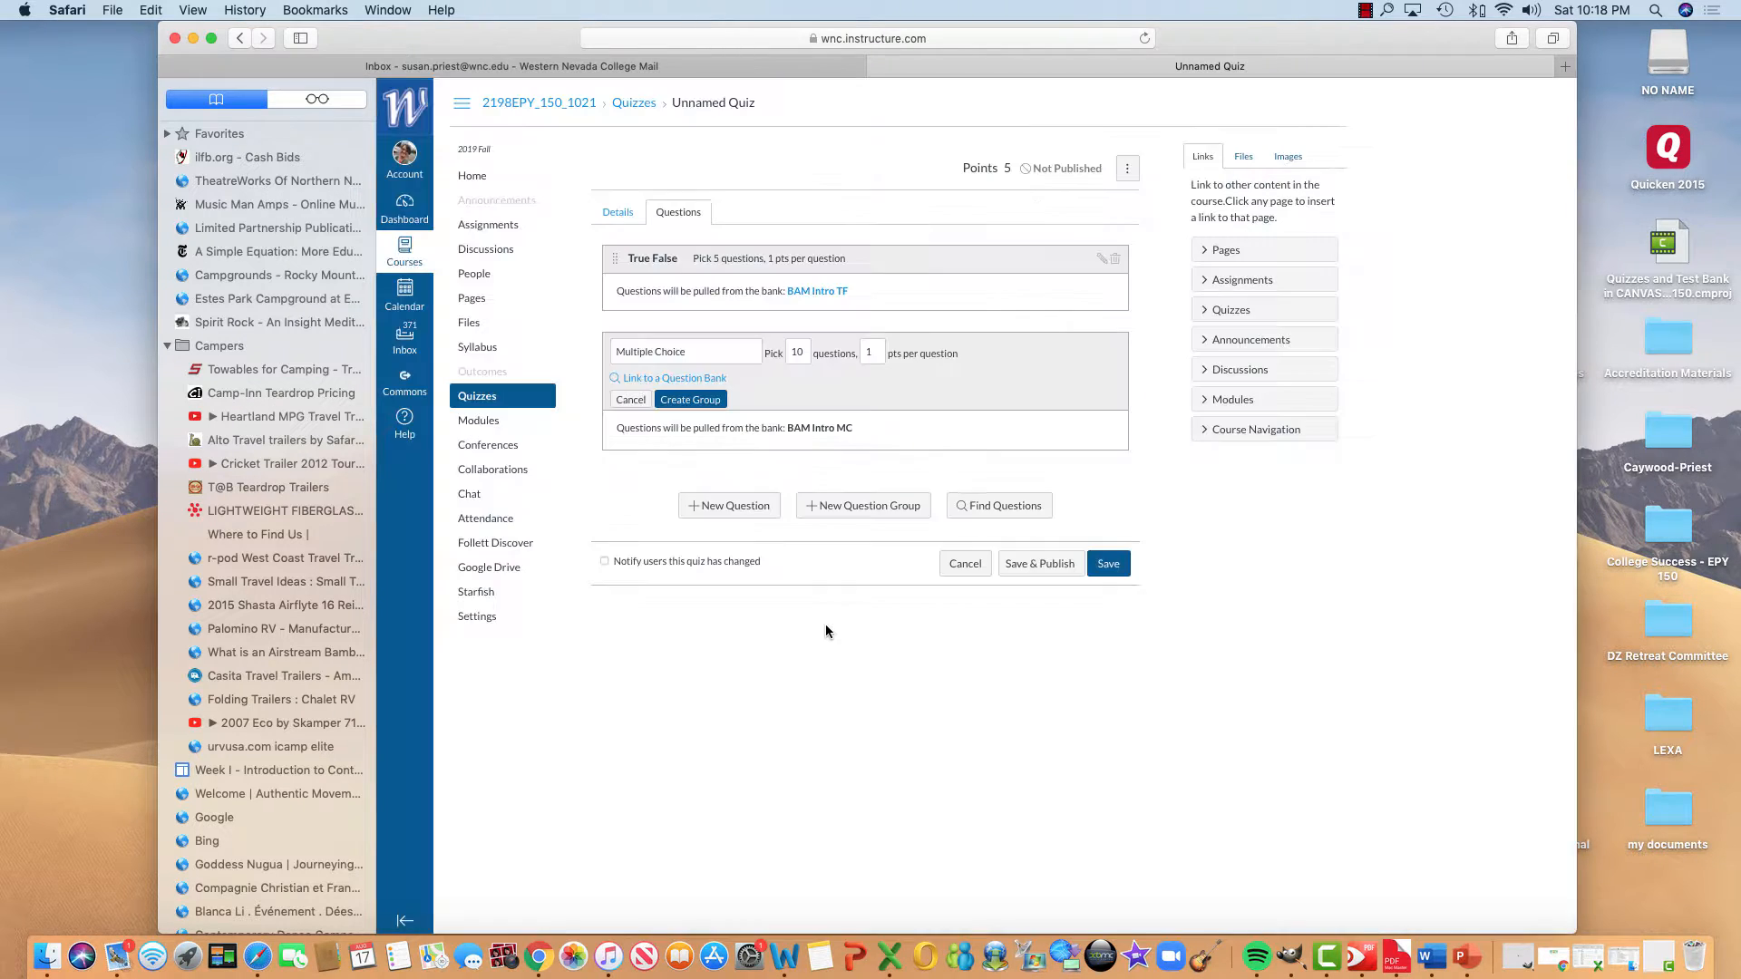
{"action": "left_click", "coordinate": [697, 400]}
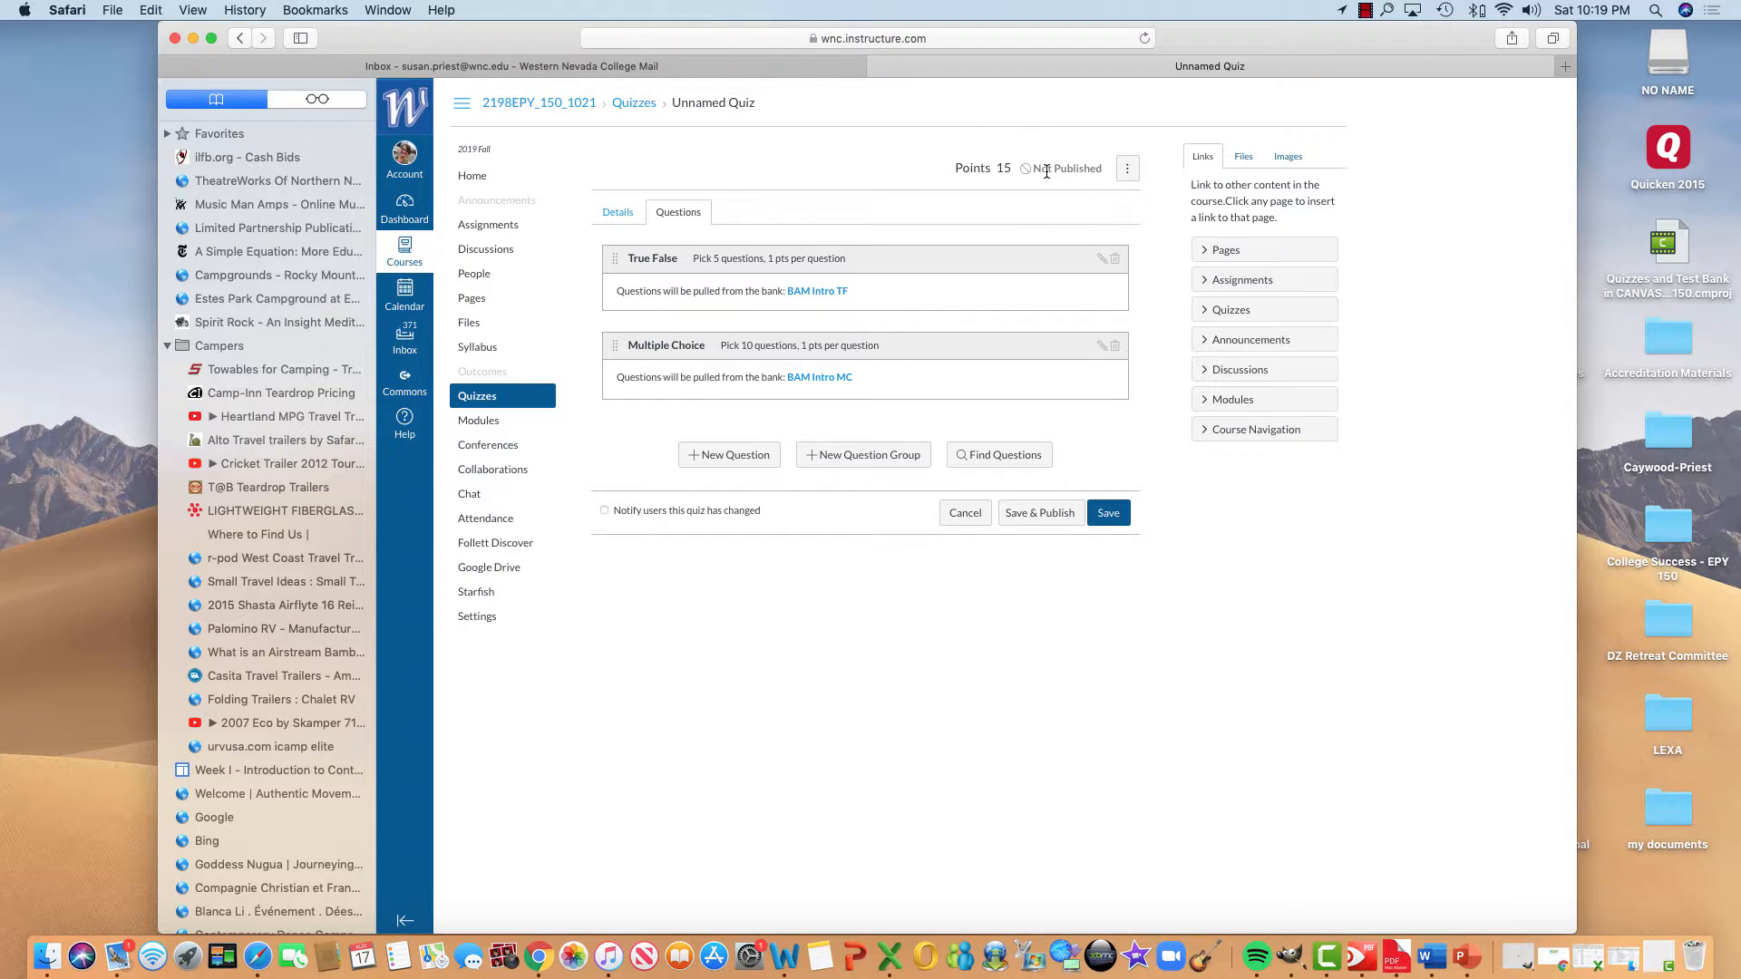
- Save and publish the quiz, and check its entry in the course's quiz and assignment lists
{"action": "left_click", "coordinate": [1056, 514]}
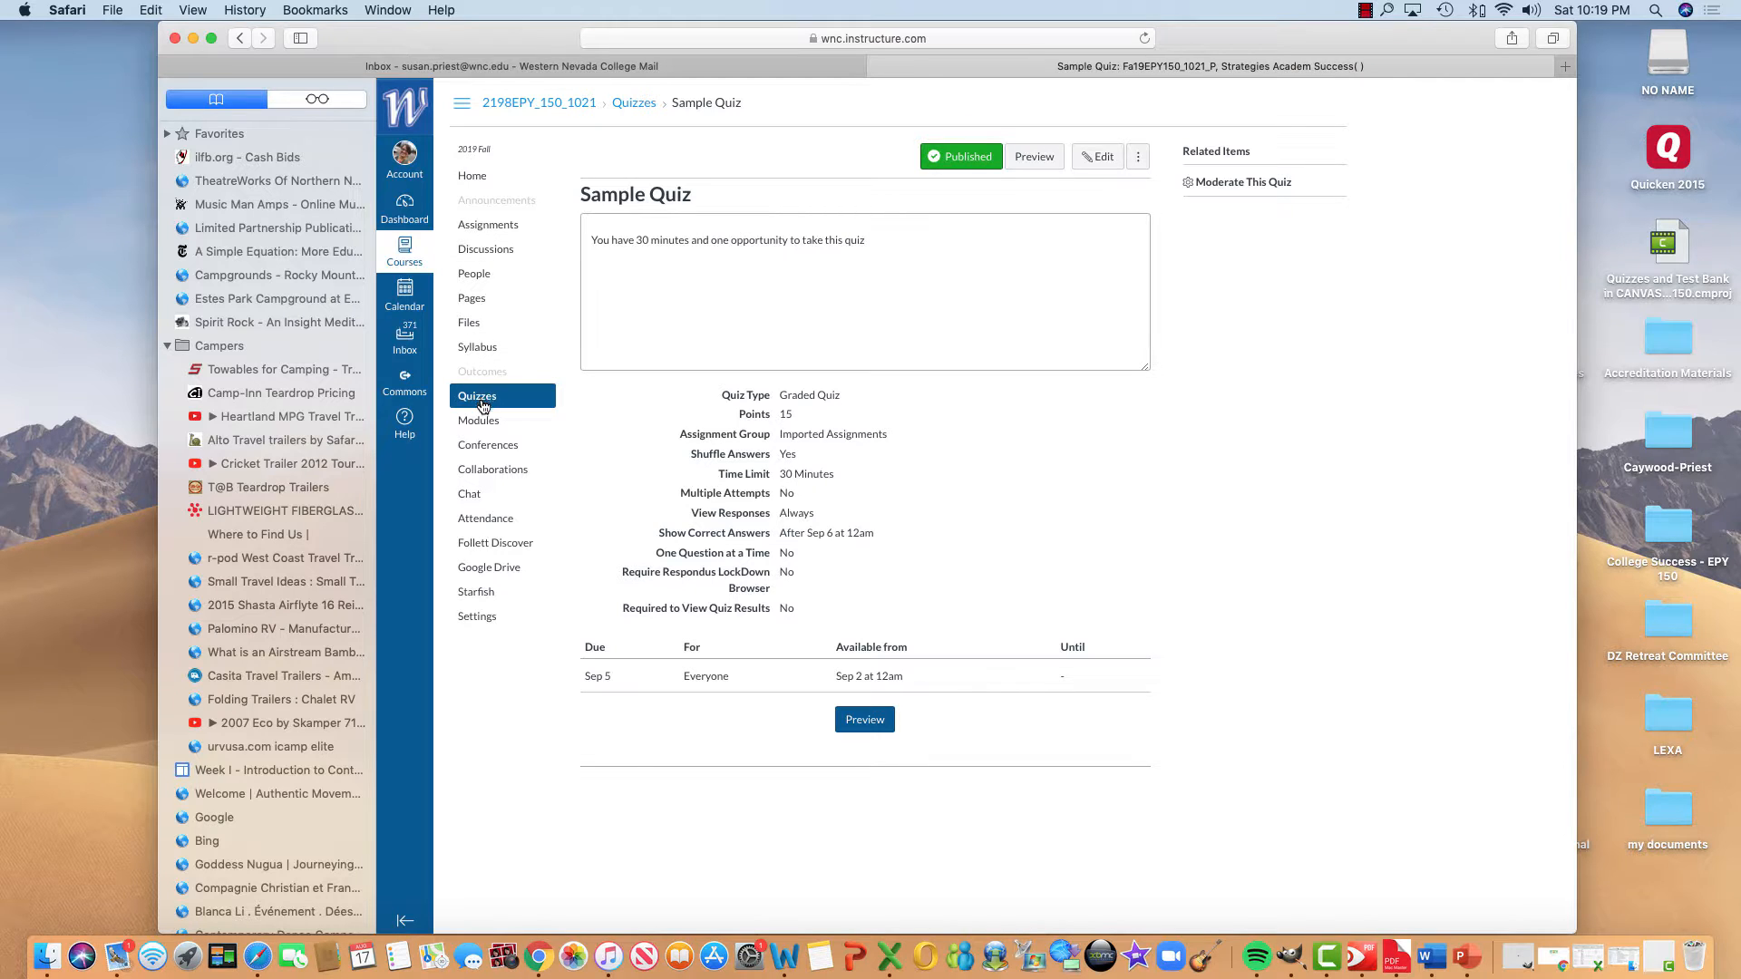
{"action": "left_click", "coordinate": [632, 102]}
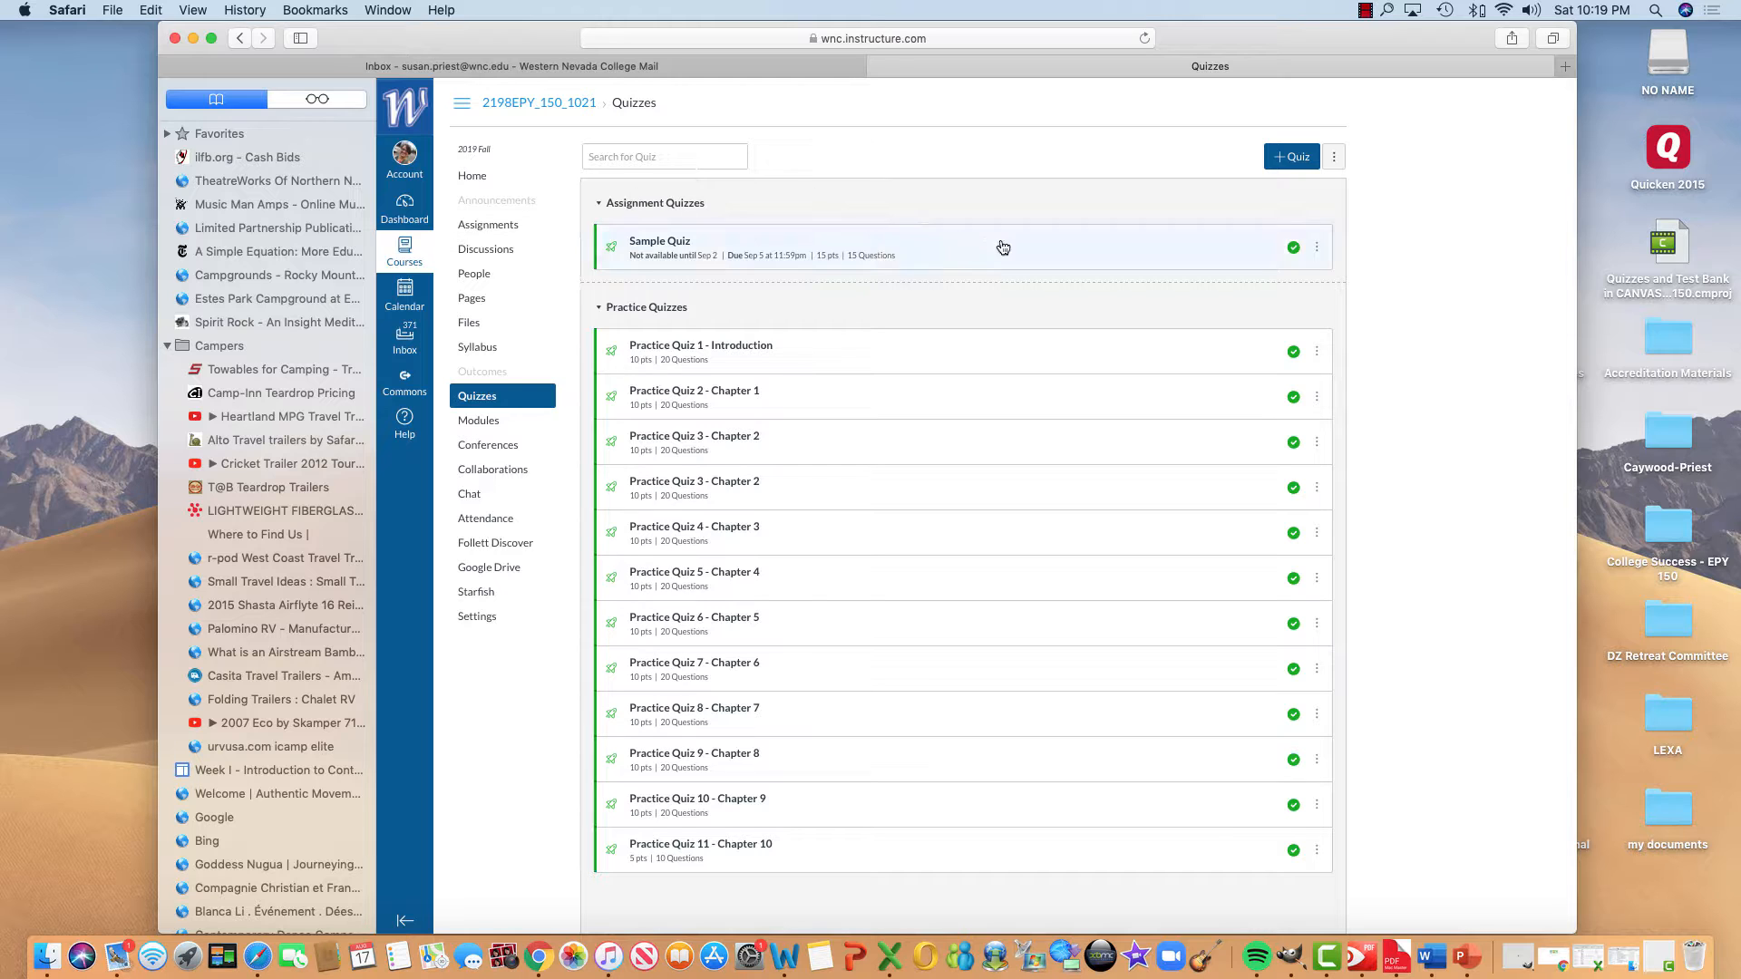
{"action": "left_click", "coordinate": [505, 227]}
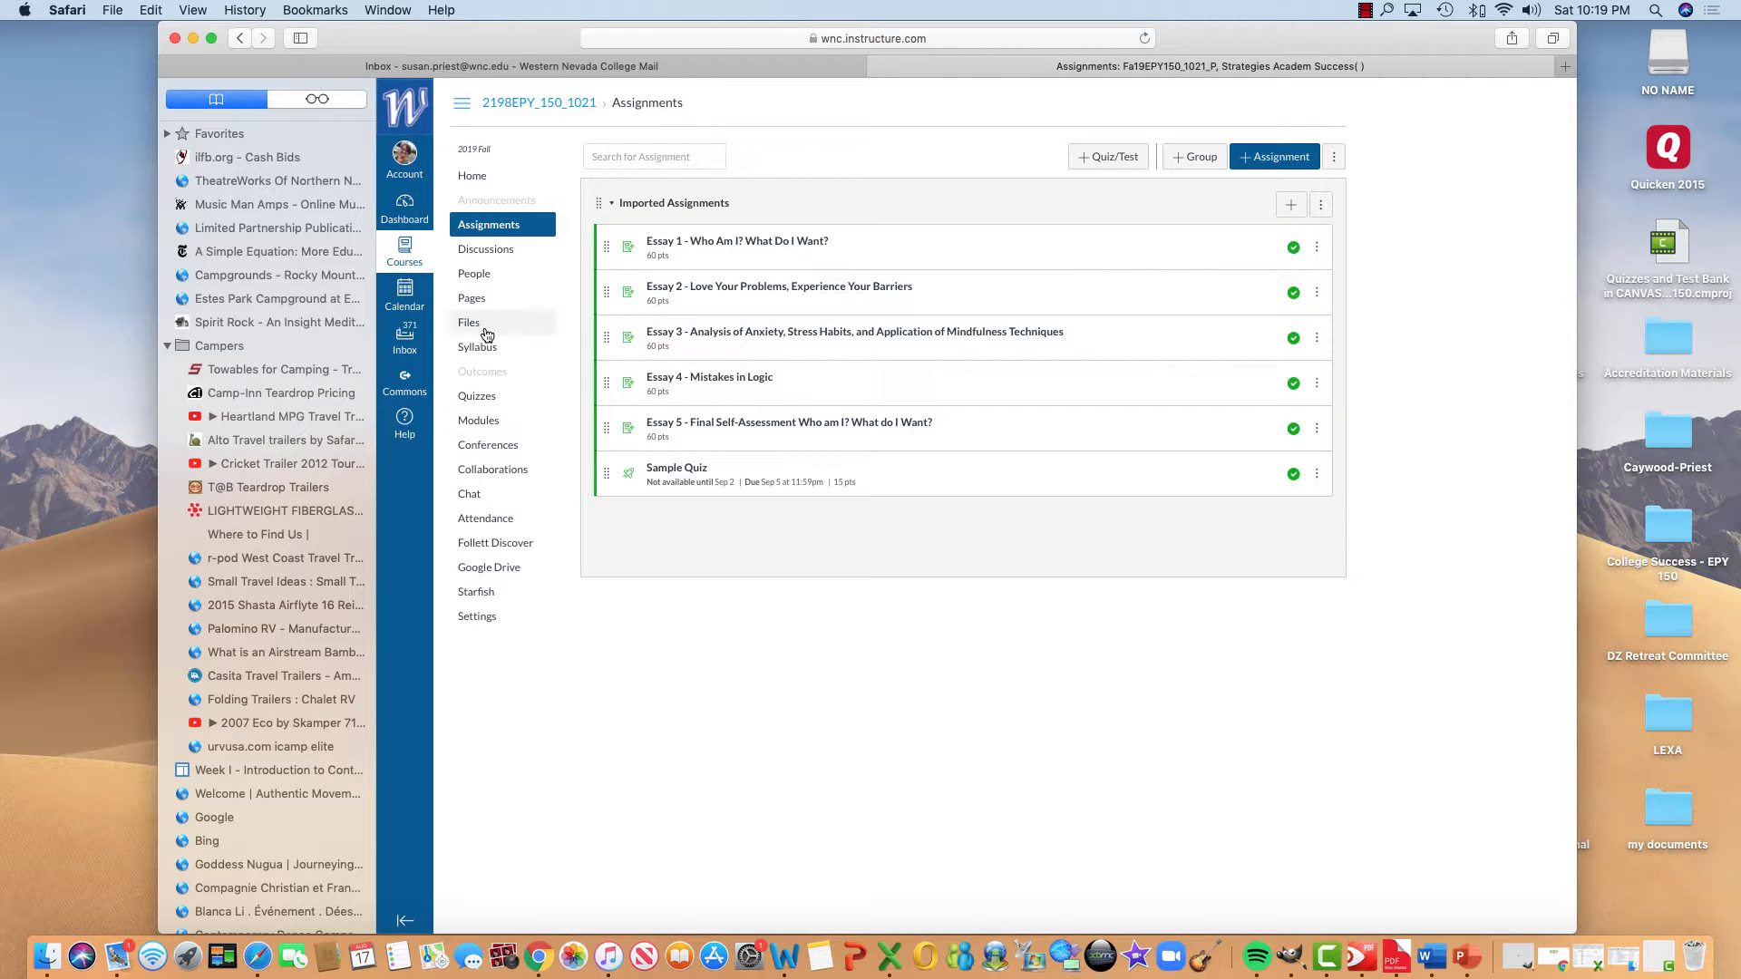
{"action": "left_click", "coordinate": [472, 399]}
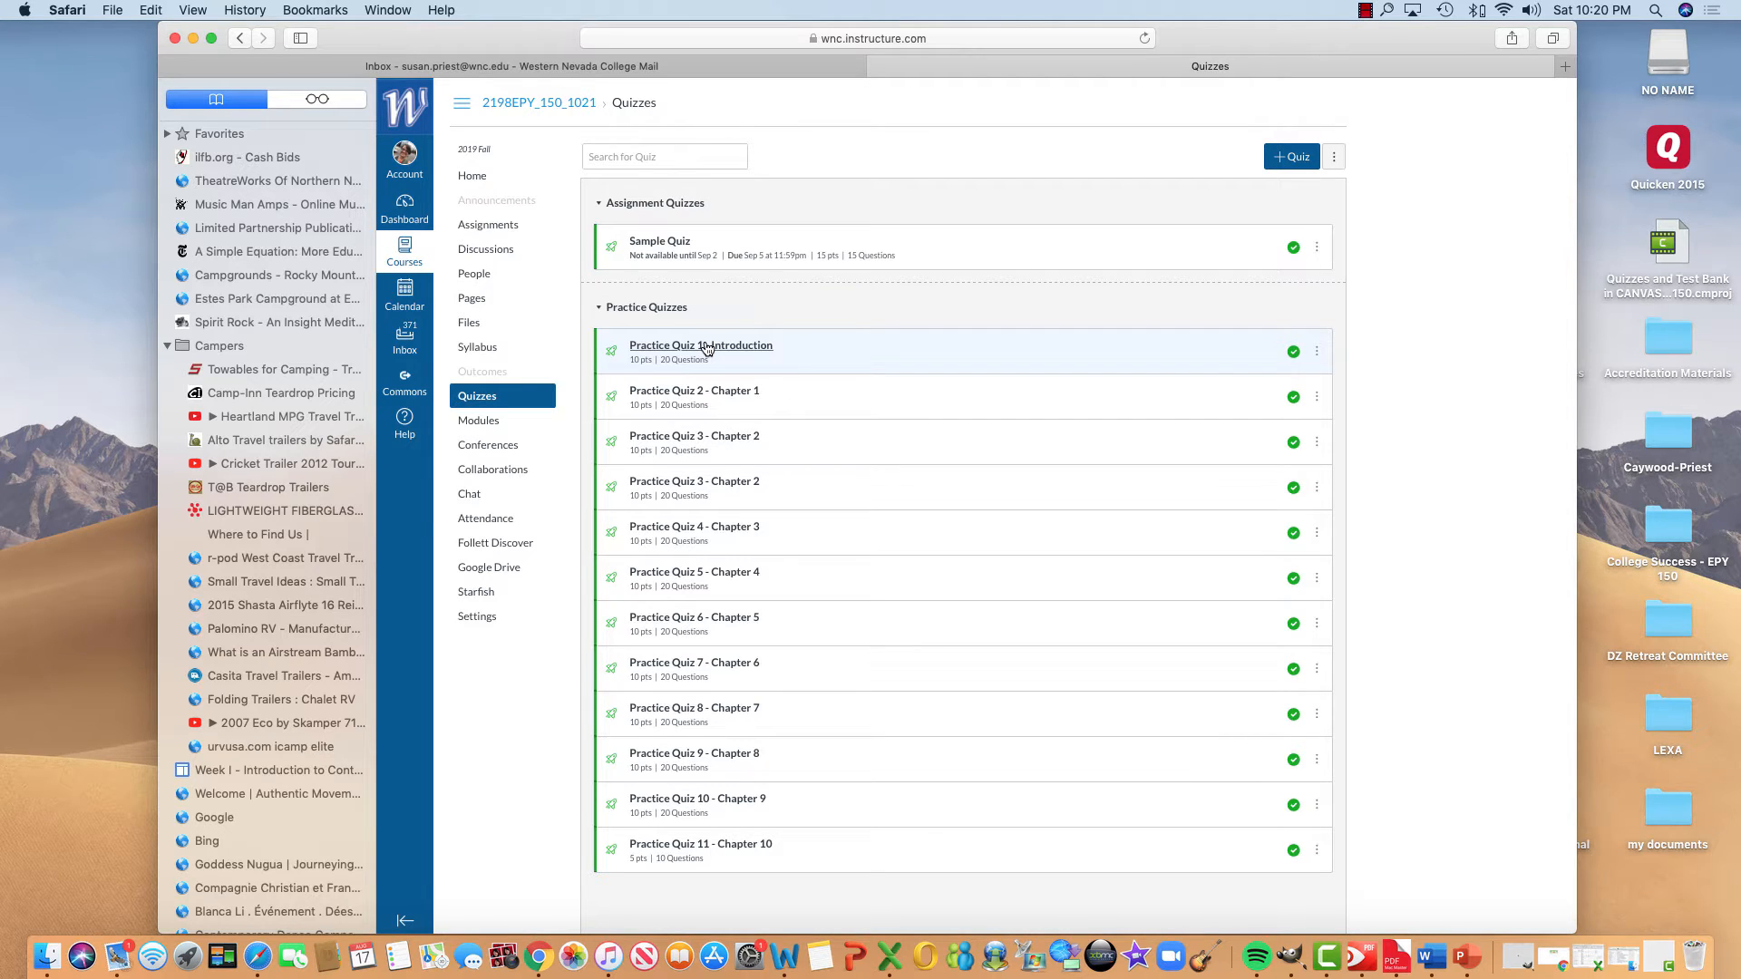
- Open the Canvas help options to review the available faculty and student support resources
{"action": "left_click", "coordinate": [406, 421]}
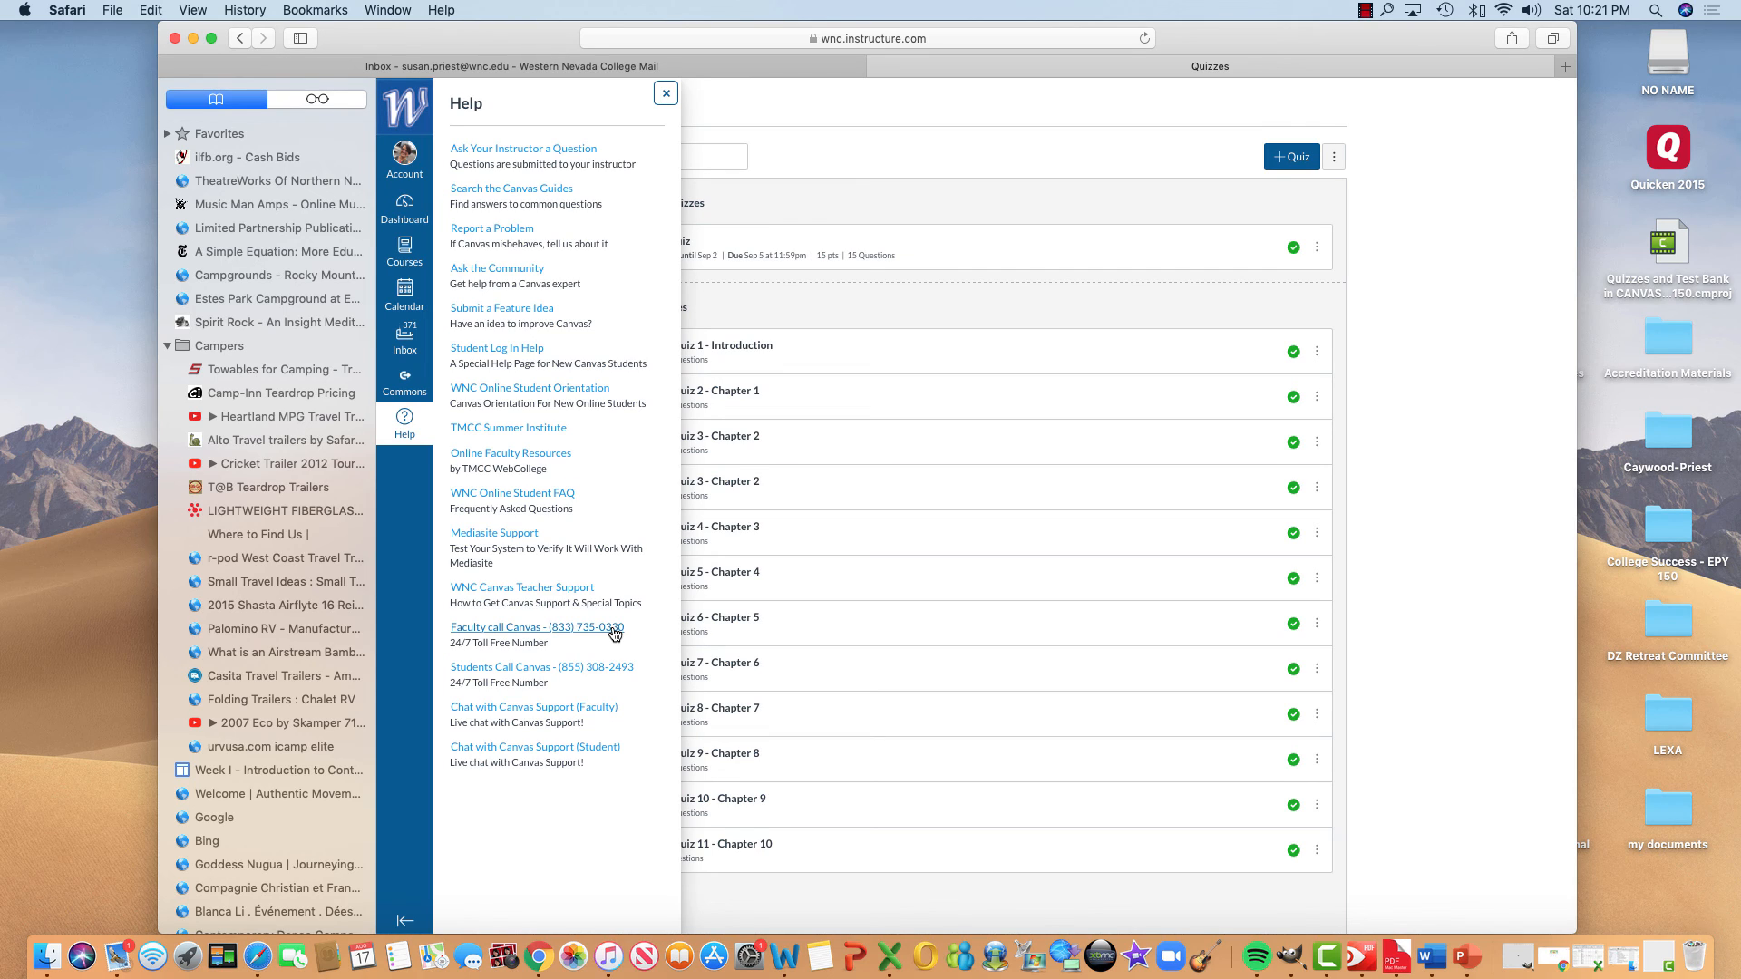
{"action": "left_click", "coordinate": [1365, 10]}
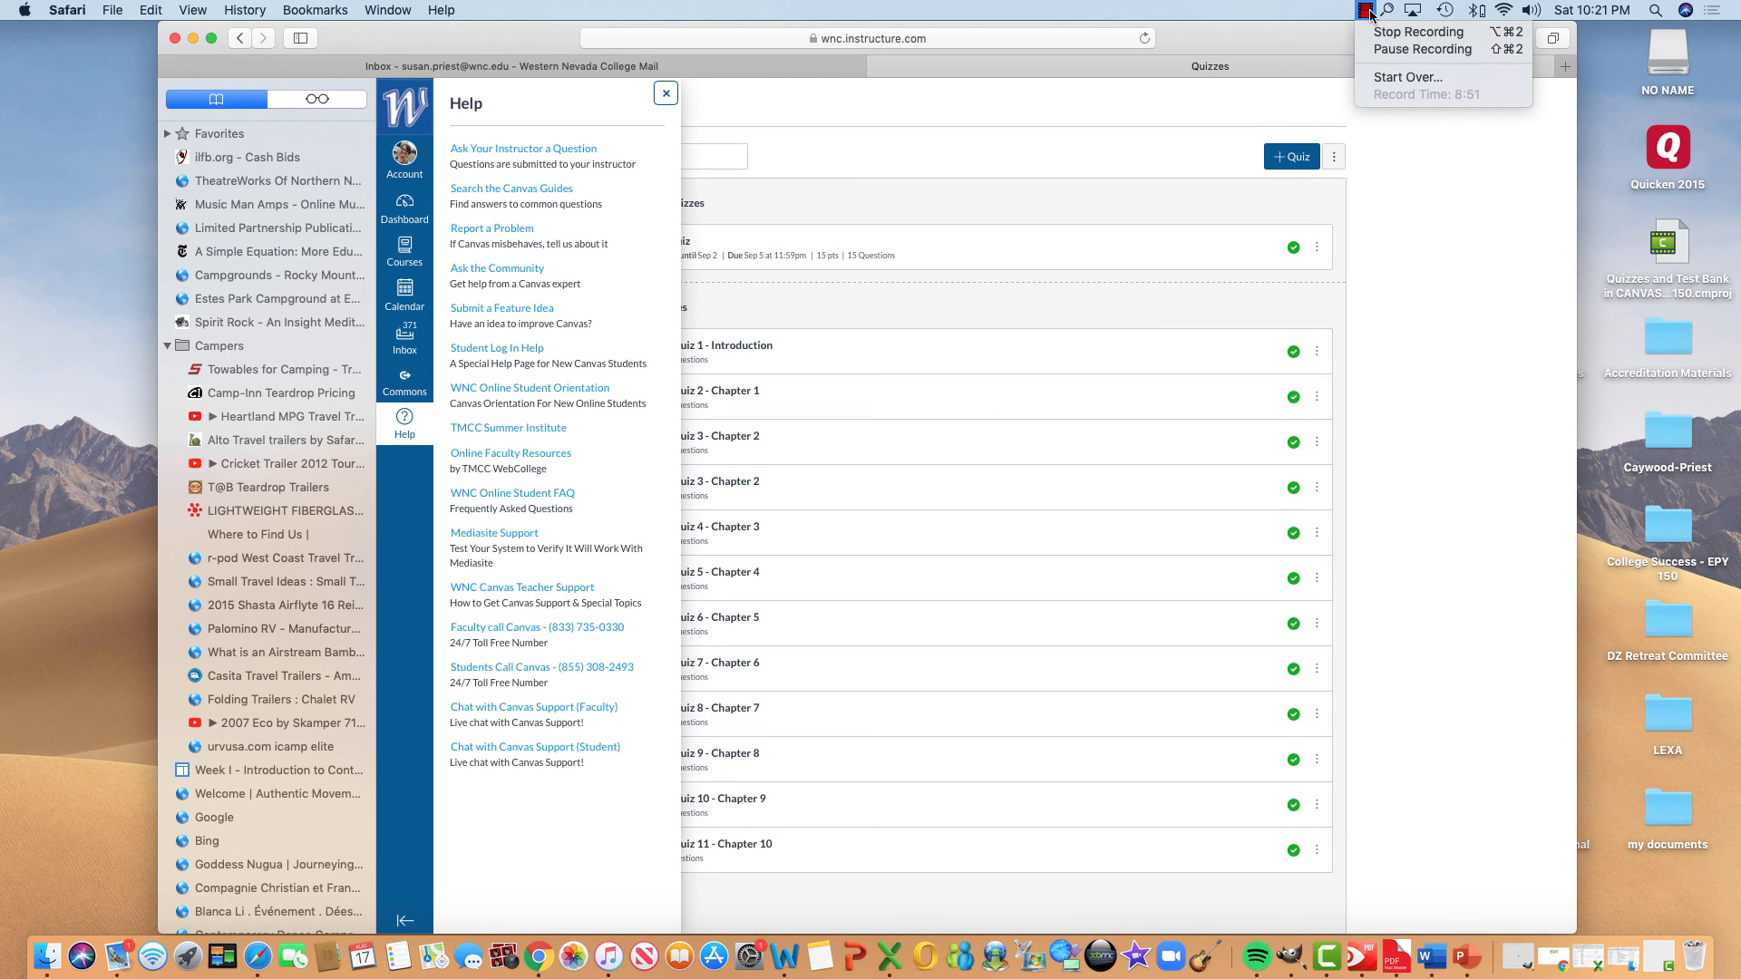